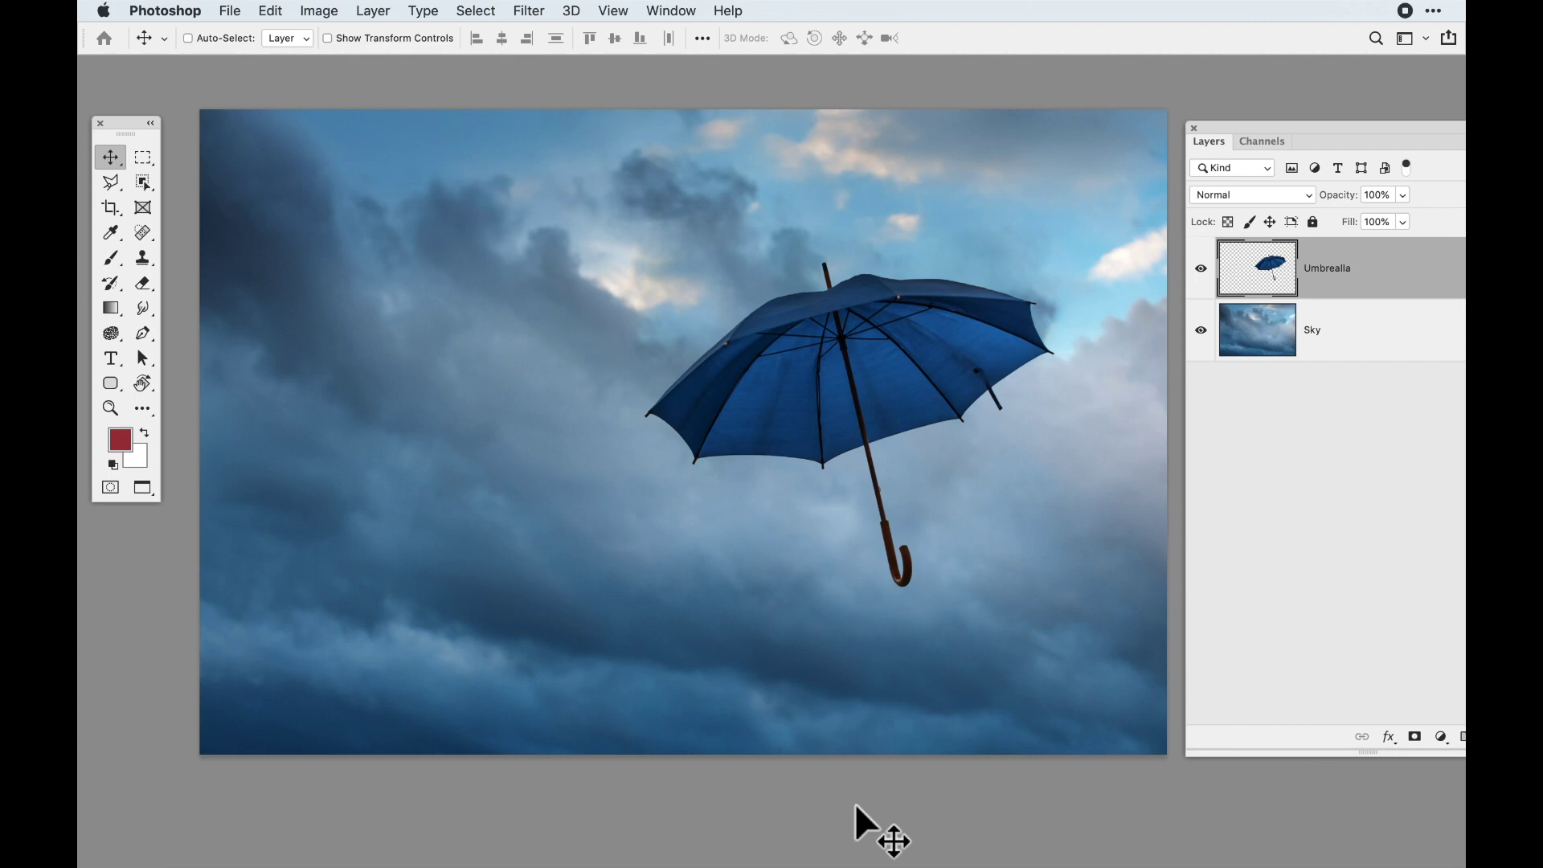
# Add a Curves adjustment layer above the Umbrealla layer and pull the curve's midtones slightly down
pyautogui.moveTo(1241, 132); pyautogui.dragTo(1199, 133)
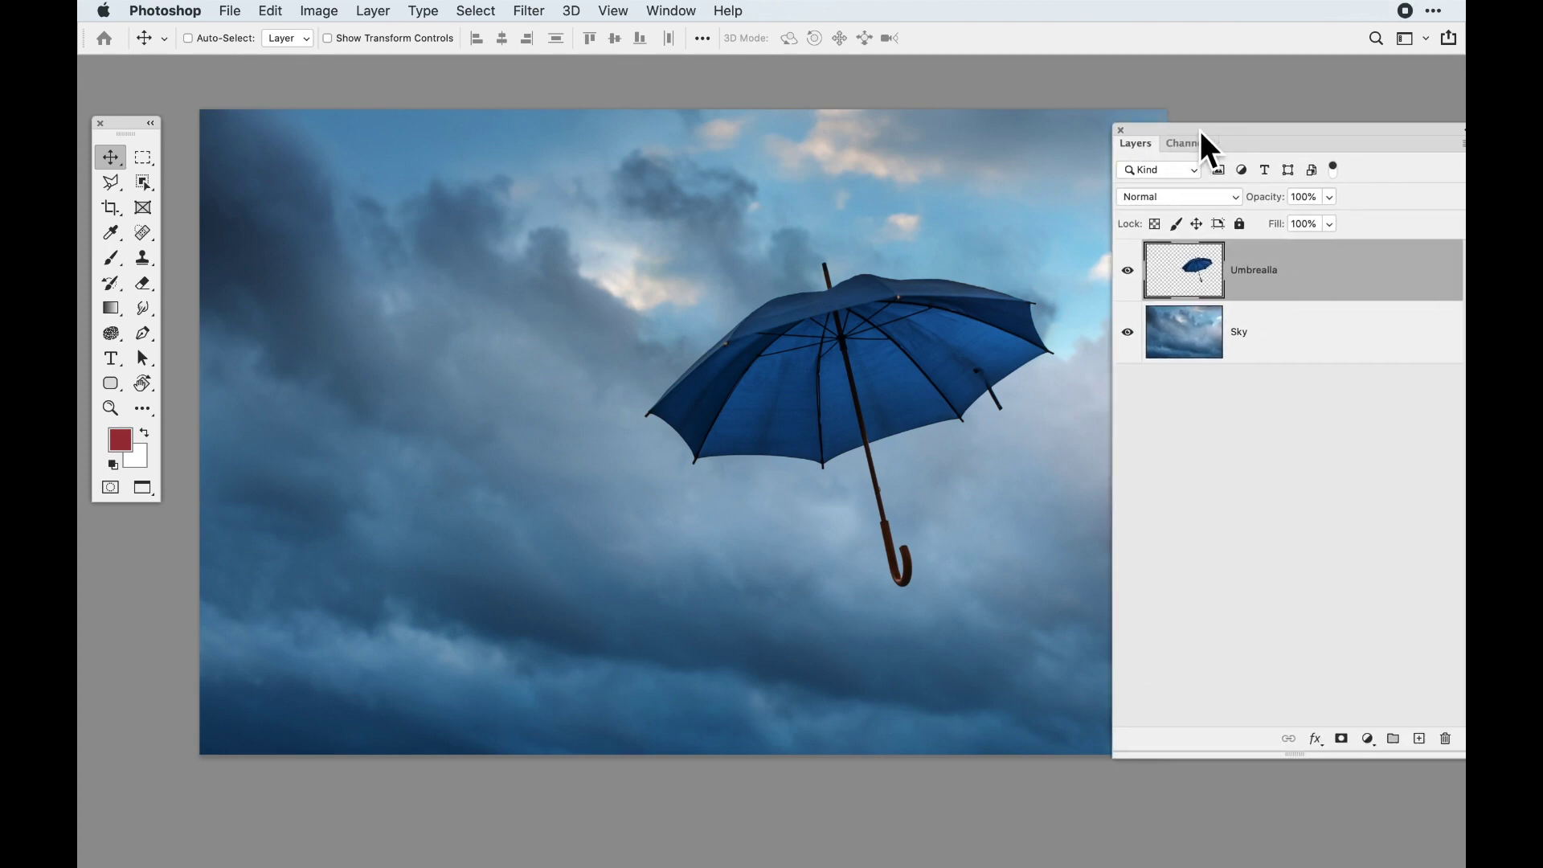
pyautogui.click(1371, 744)
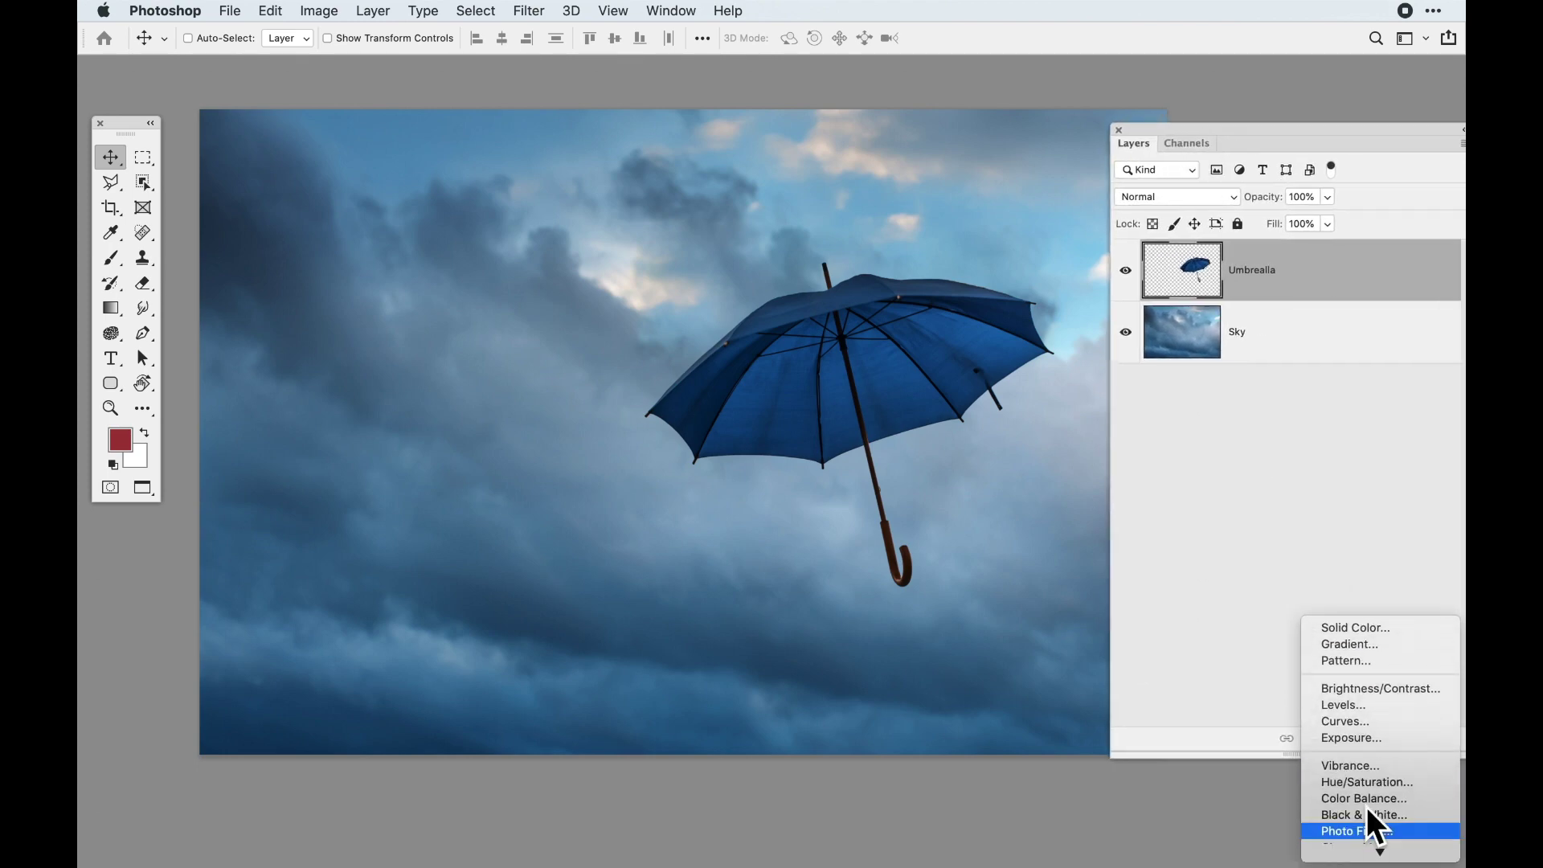
pyautogui.click(1358, 725)
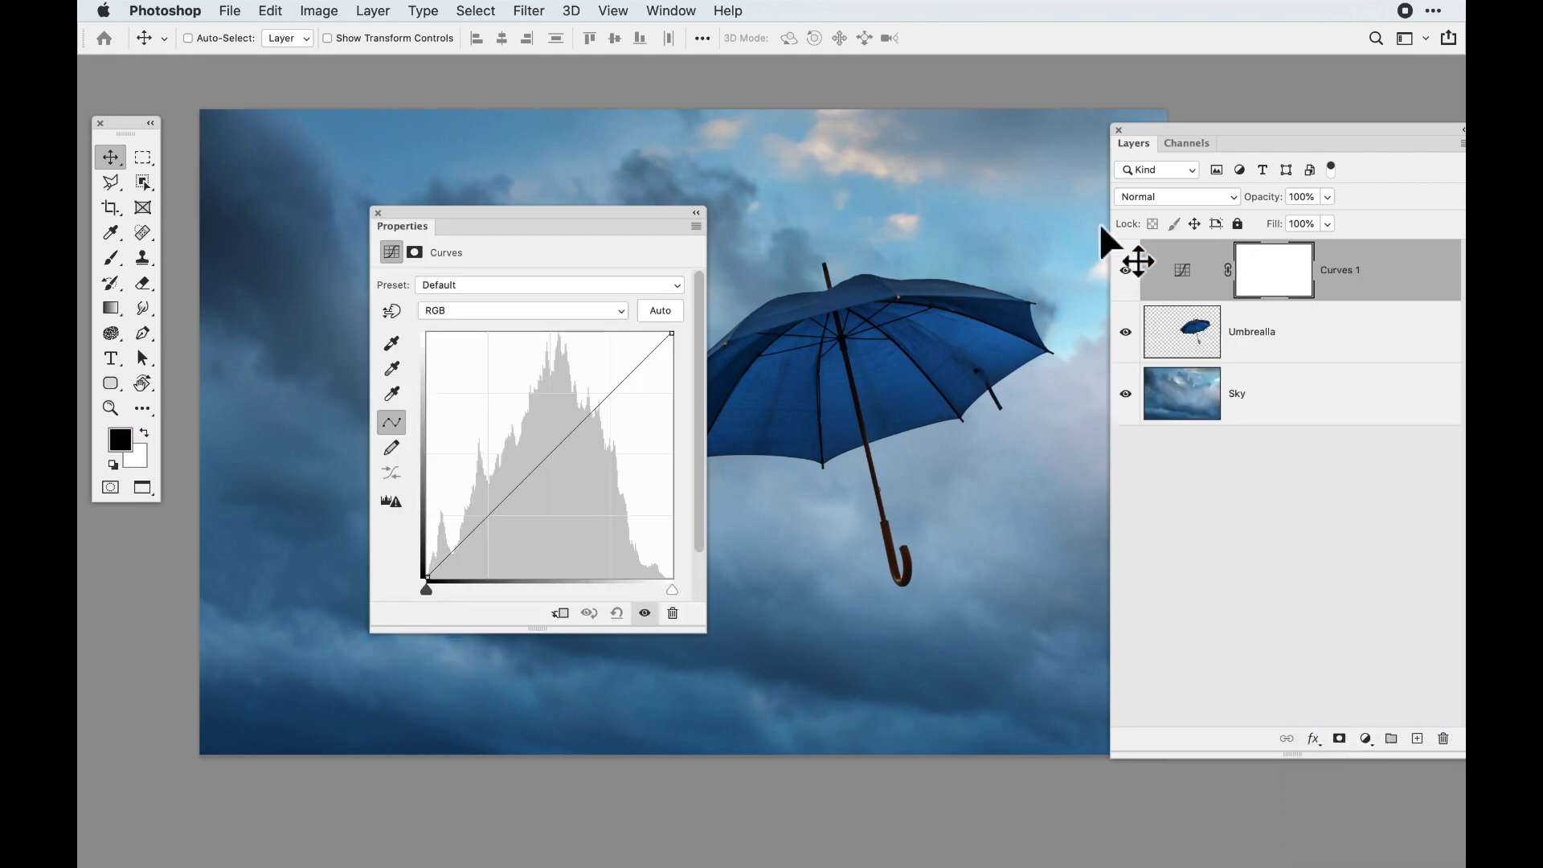
pyautogui.moveTo(553, 443)
pyautogui.mouseDown()
pyautogui.moveTo(575, 506)
pyautogui.moveTo(557, 463)
pyautogui.mouseUp()
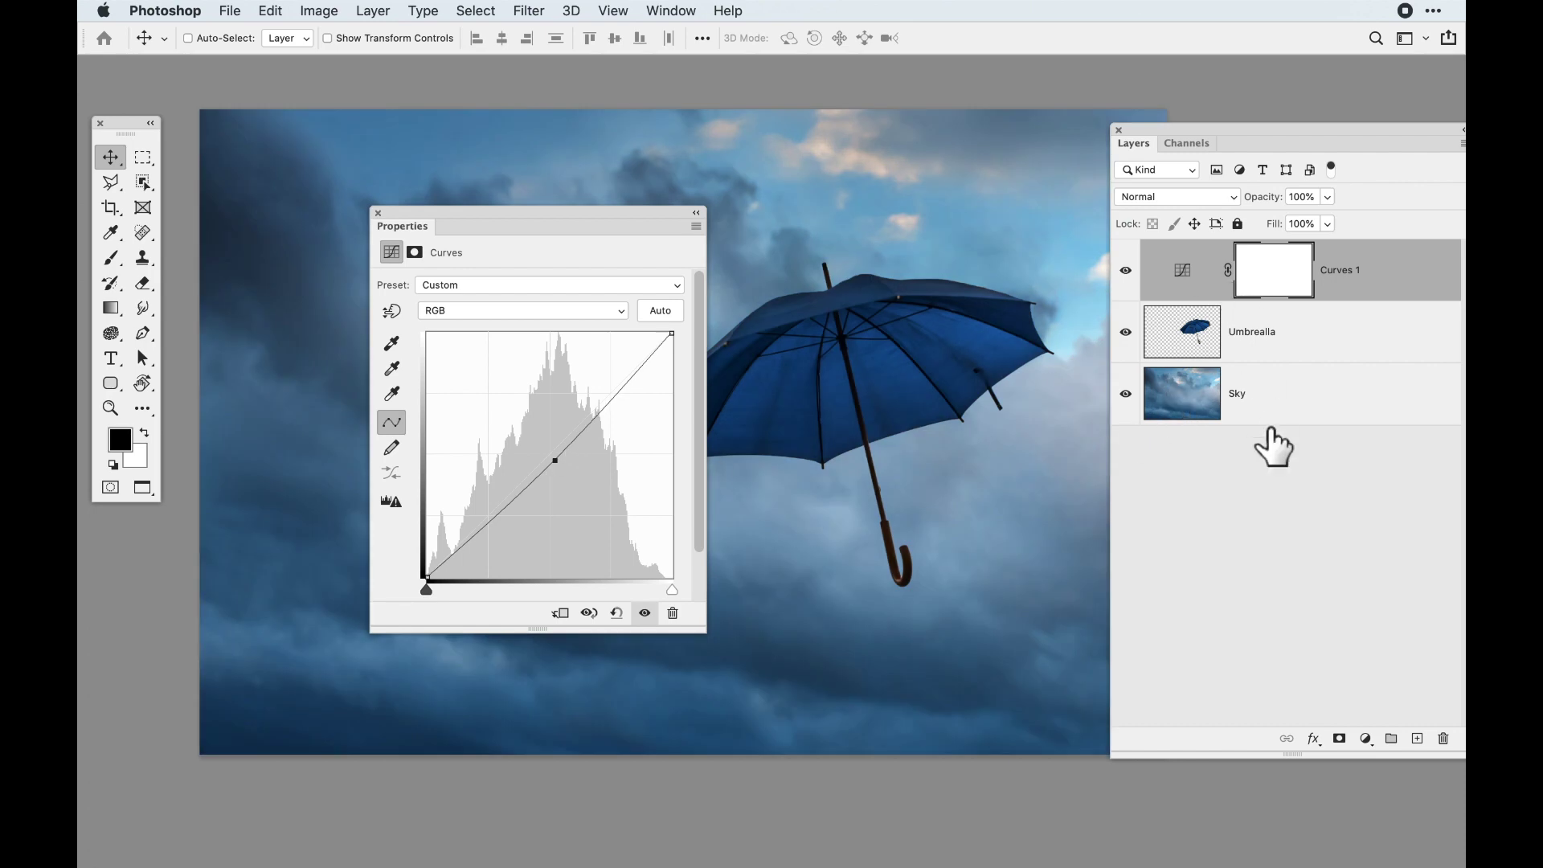
pyautogui.click(378, 213)
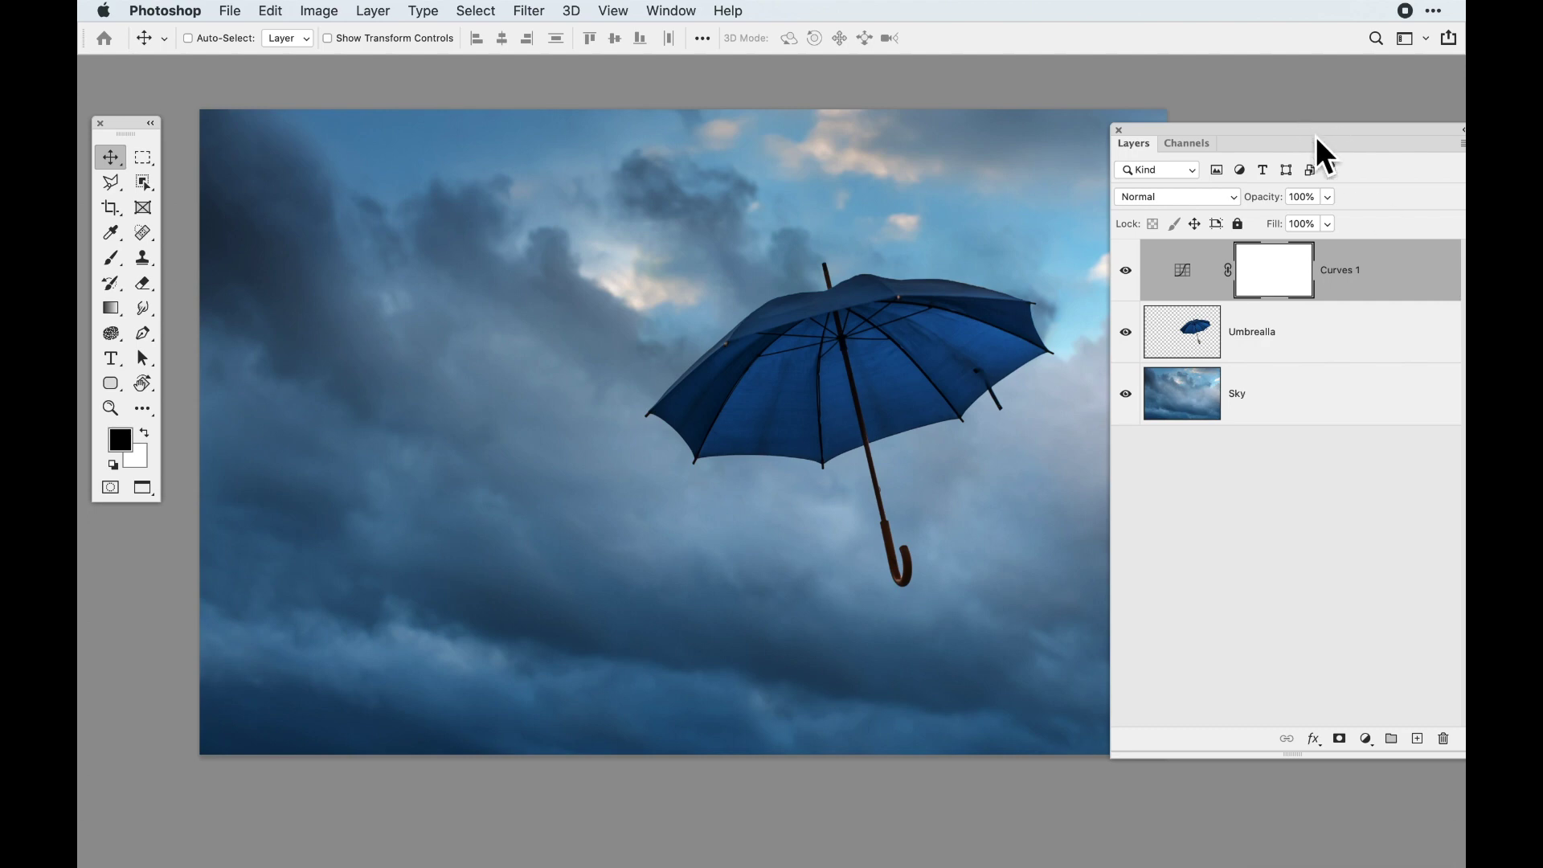
# Delete the Curves adjustment layer above the Umbrealla layer
pyautogui.moveTo(1318, 139); pyautogui.dragTo(1280, 122)
pyautogui.moveTo(1354, 262); pyautogui.dragTo(1412, 726)
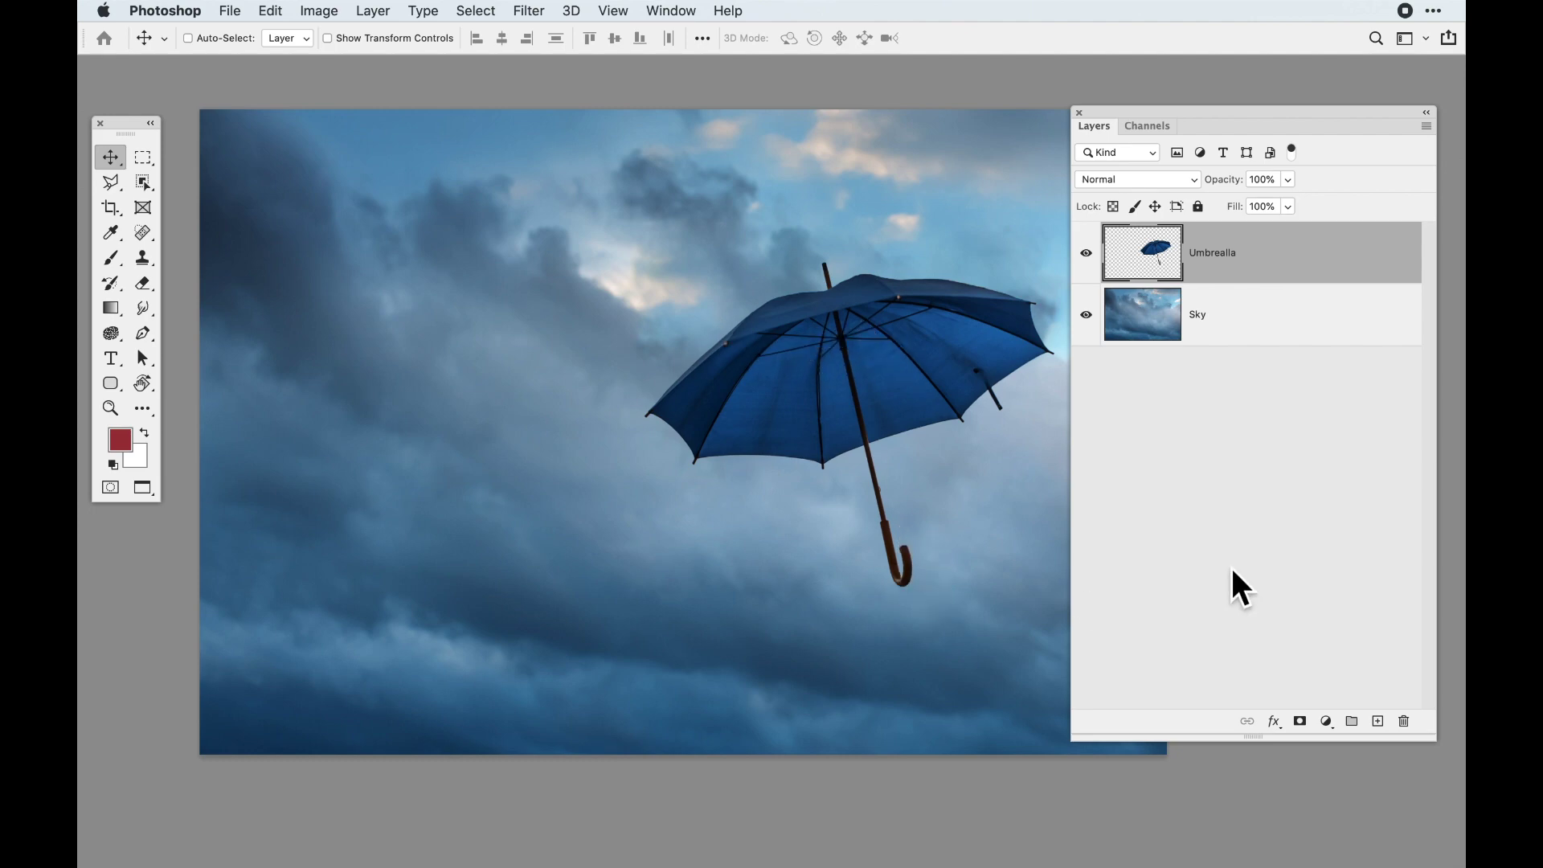
# Add a Hue/Saturation adjustment layer above the Umbrealla layer and set its Hue to -40
pyautogui.click(1328, 723)
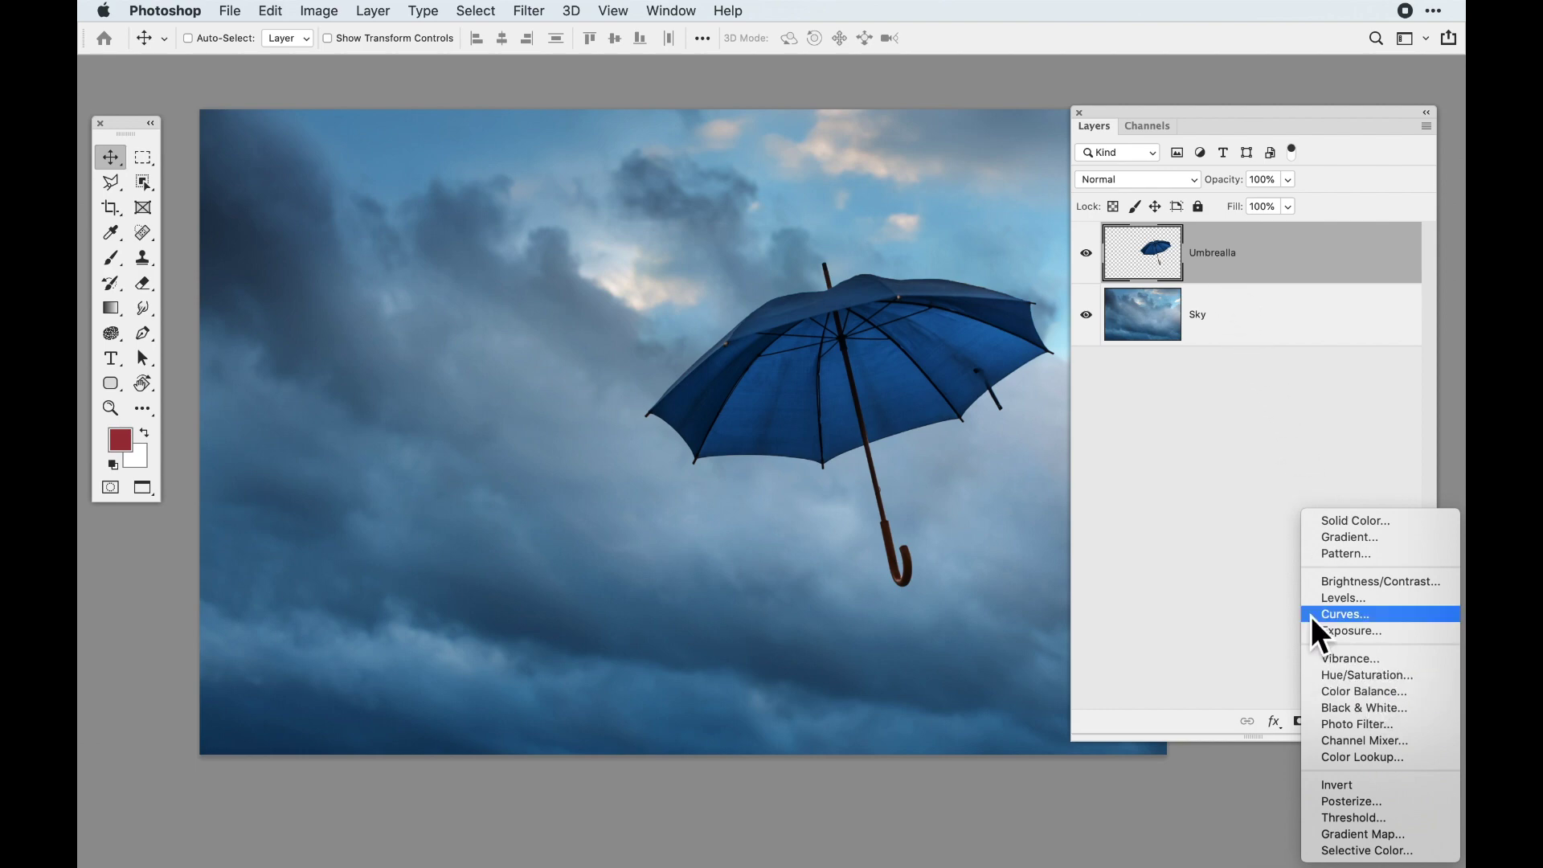
pyautogui.click(1367, 681)
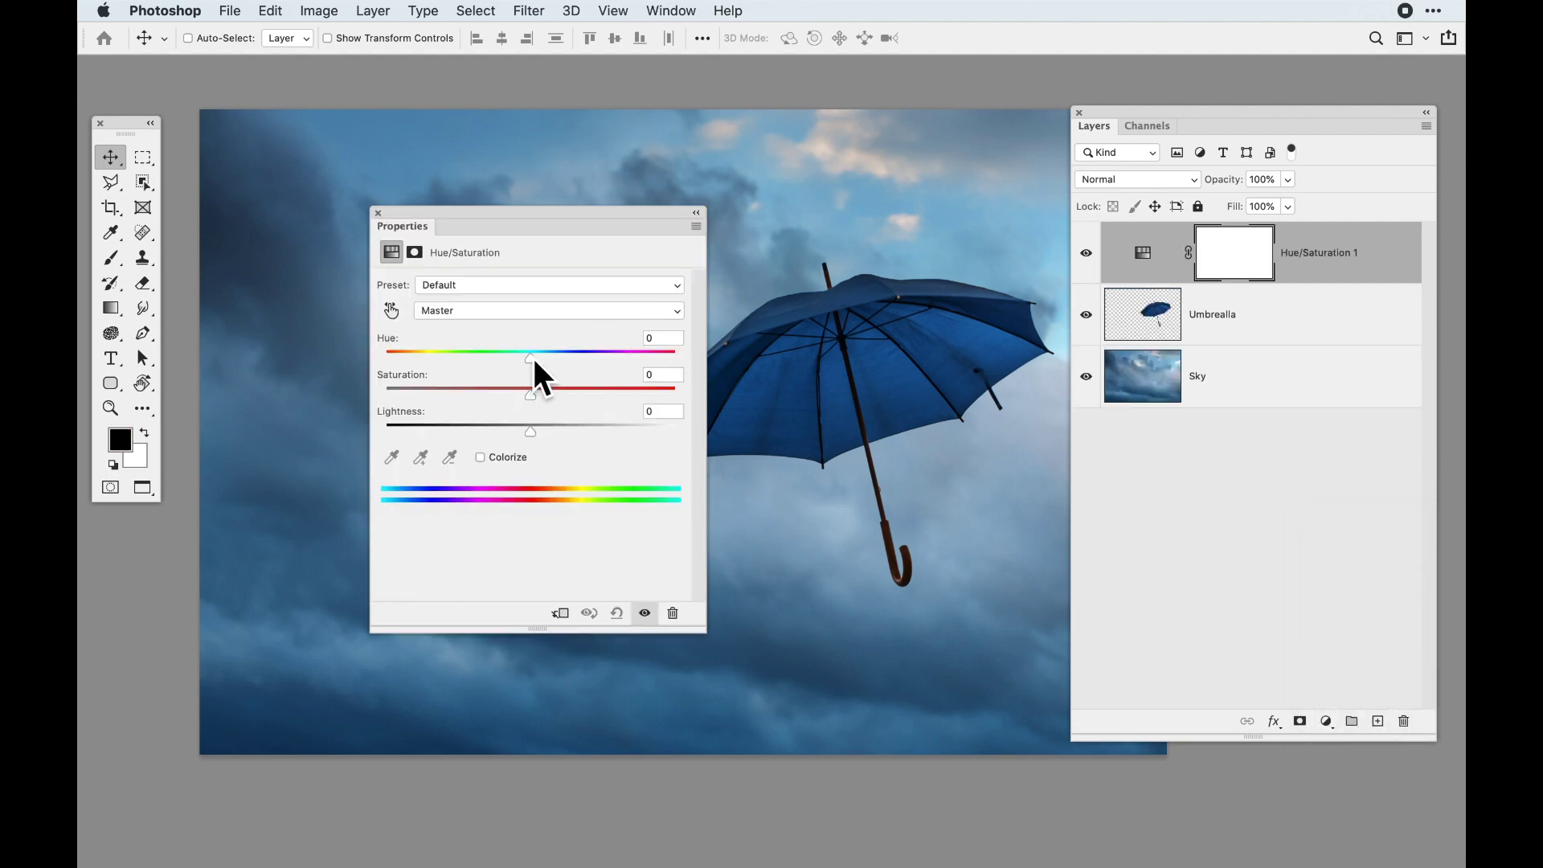
pyautogui.moveTo(528, 360); pyautogui.dragTo(480, 360)
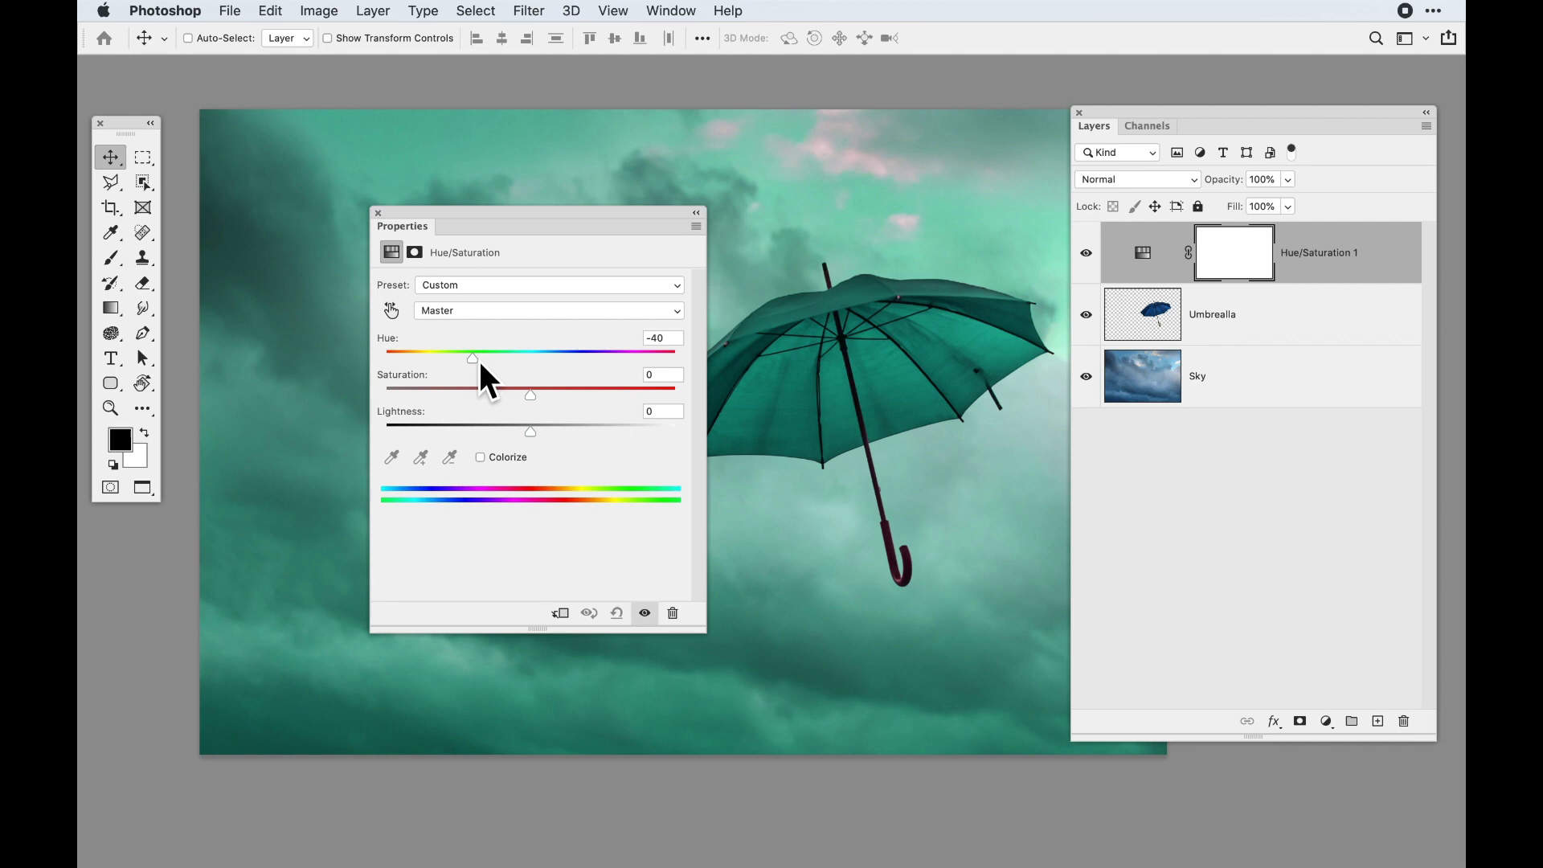
pyautogui.moveTo(489, 212); pyautogui.dragTo(364, 215)
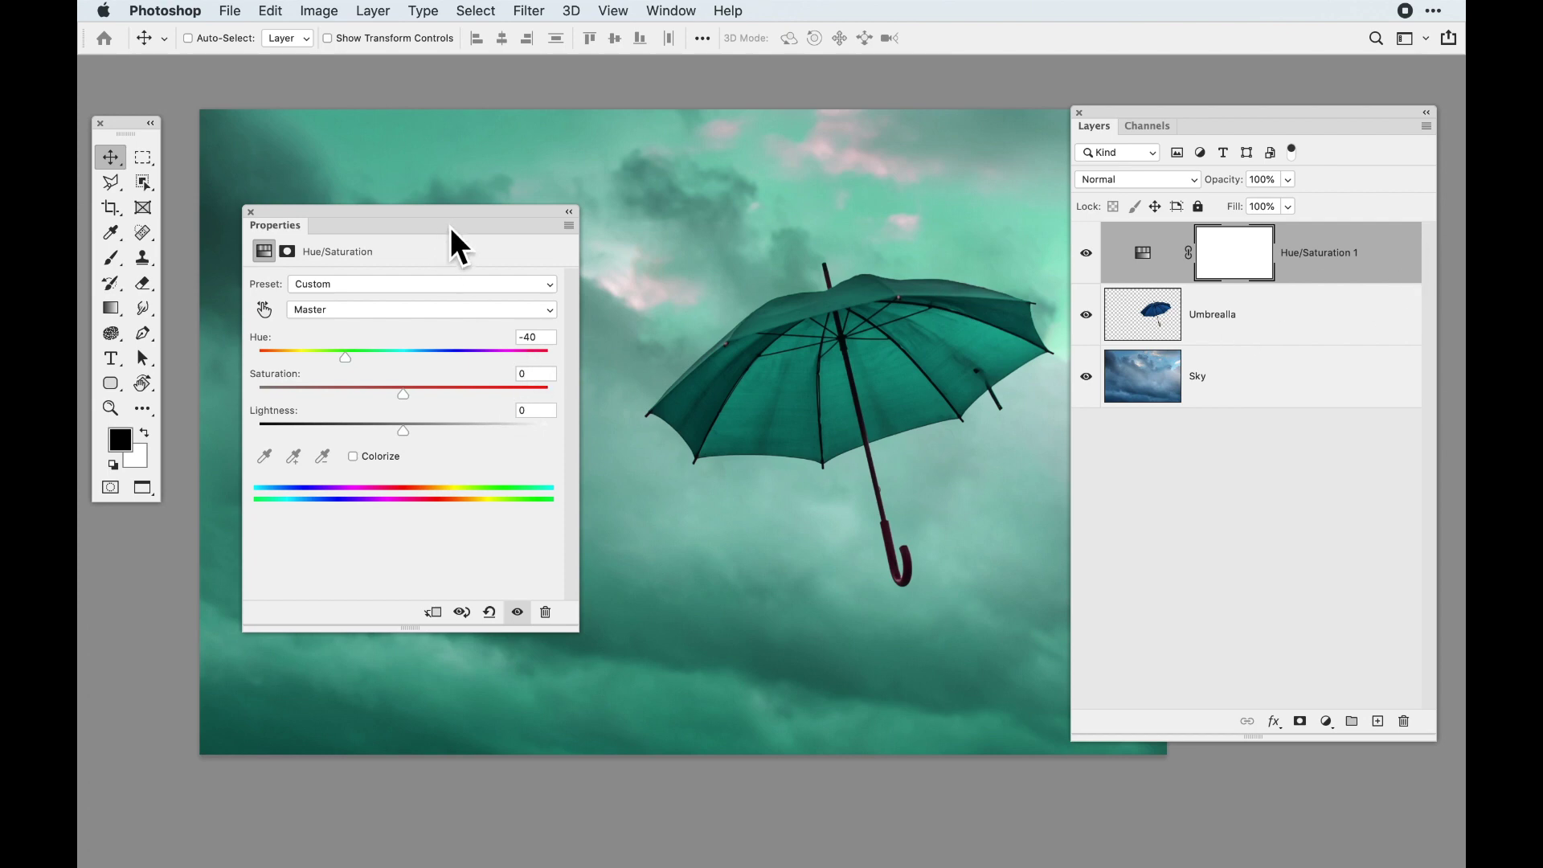
# Clip the Hue/Saturation adjustment to the Umbrealla layer, release the clipping once, and clip it again
pyautogui.click(434, 614)
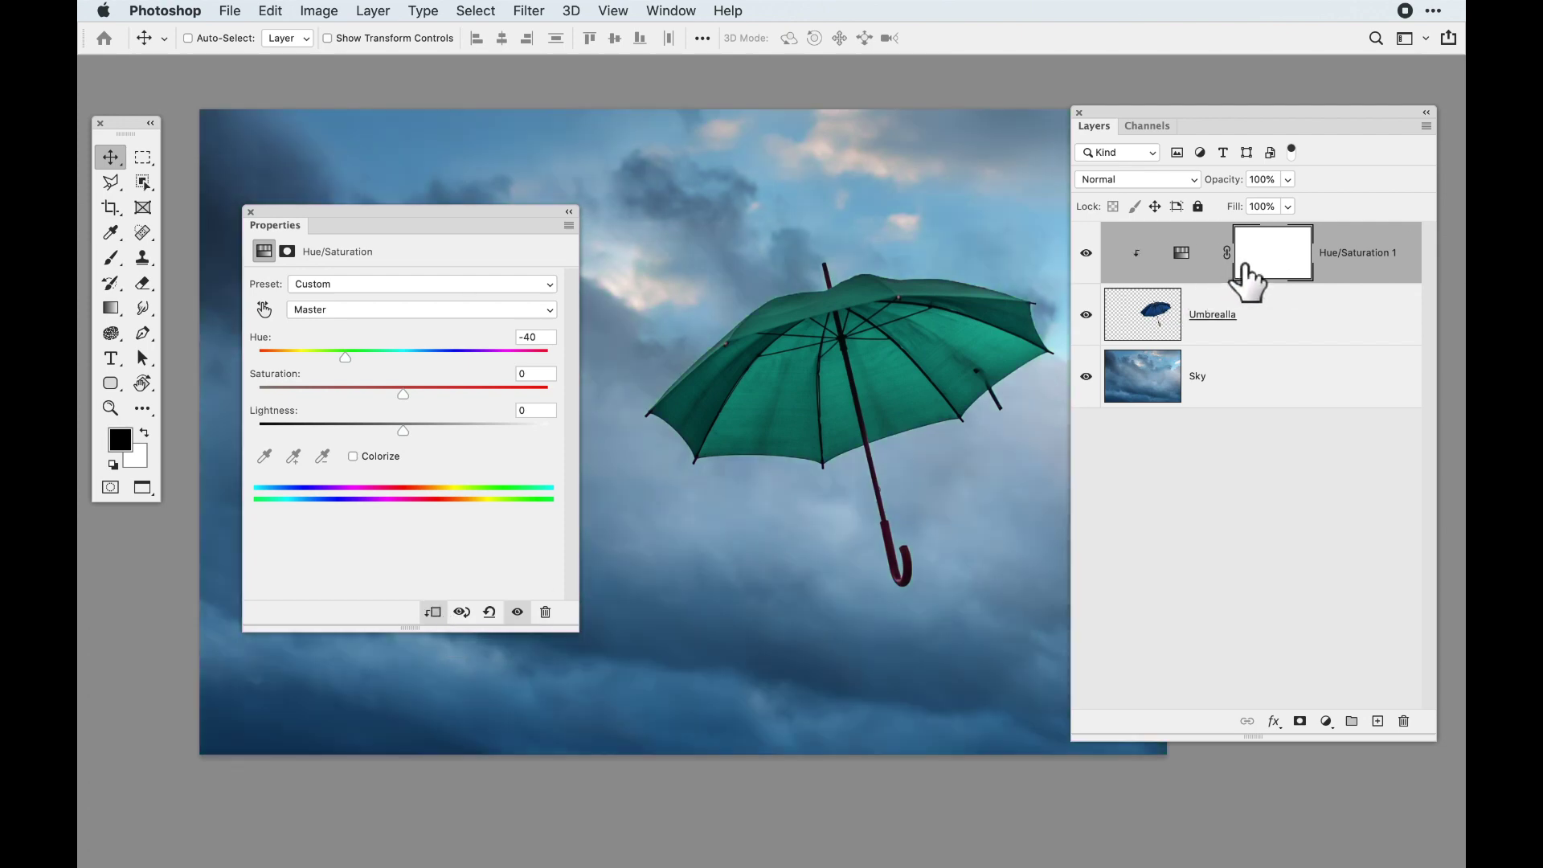
pyautogui.keyDown('alt'); pyautogui.click(1333, 296); pyautogui.keyUp('alt')
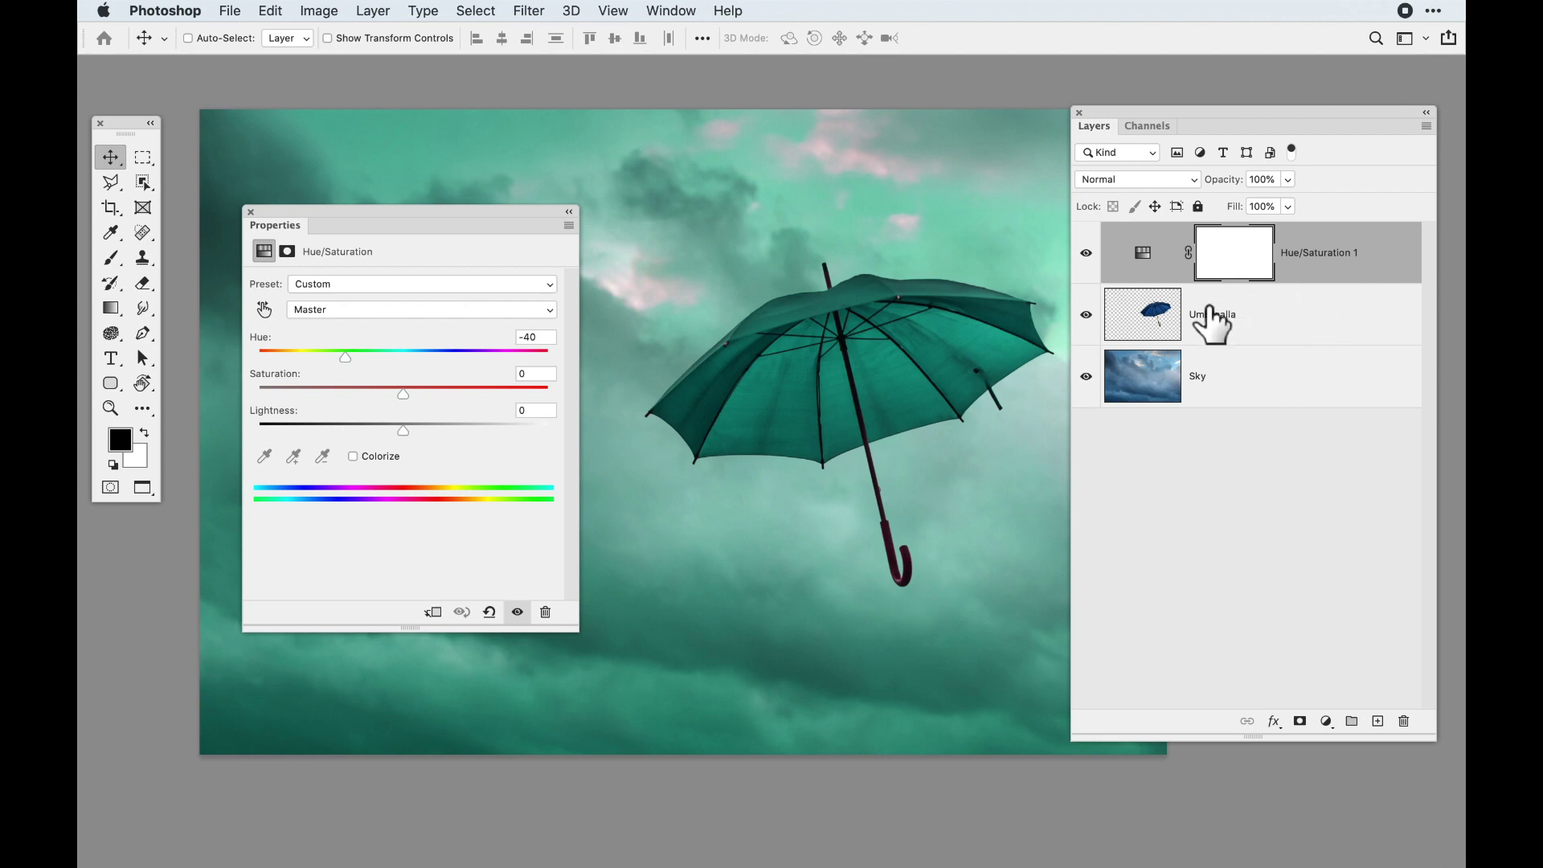
pyautogui.keyDown('alt'); pyautogui.click(1327, 295); pyautogui.keyUp('alt')
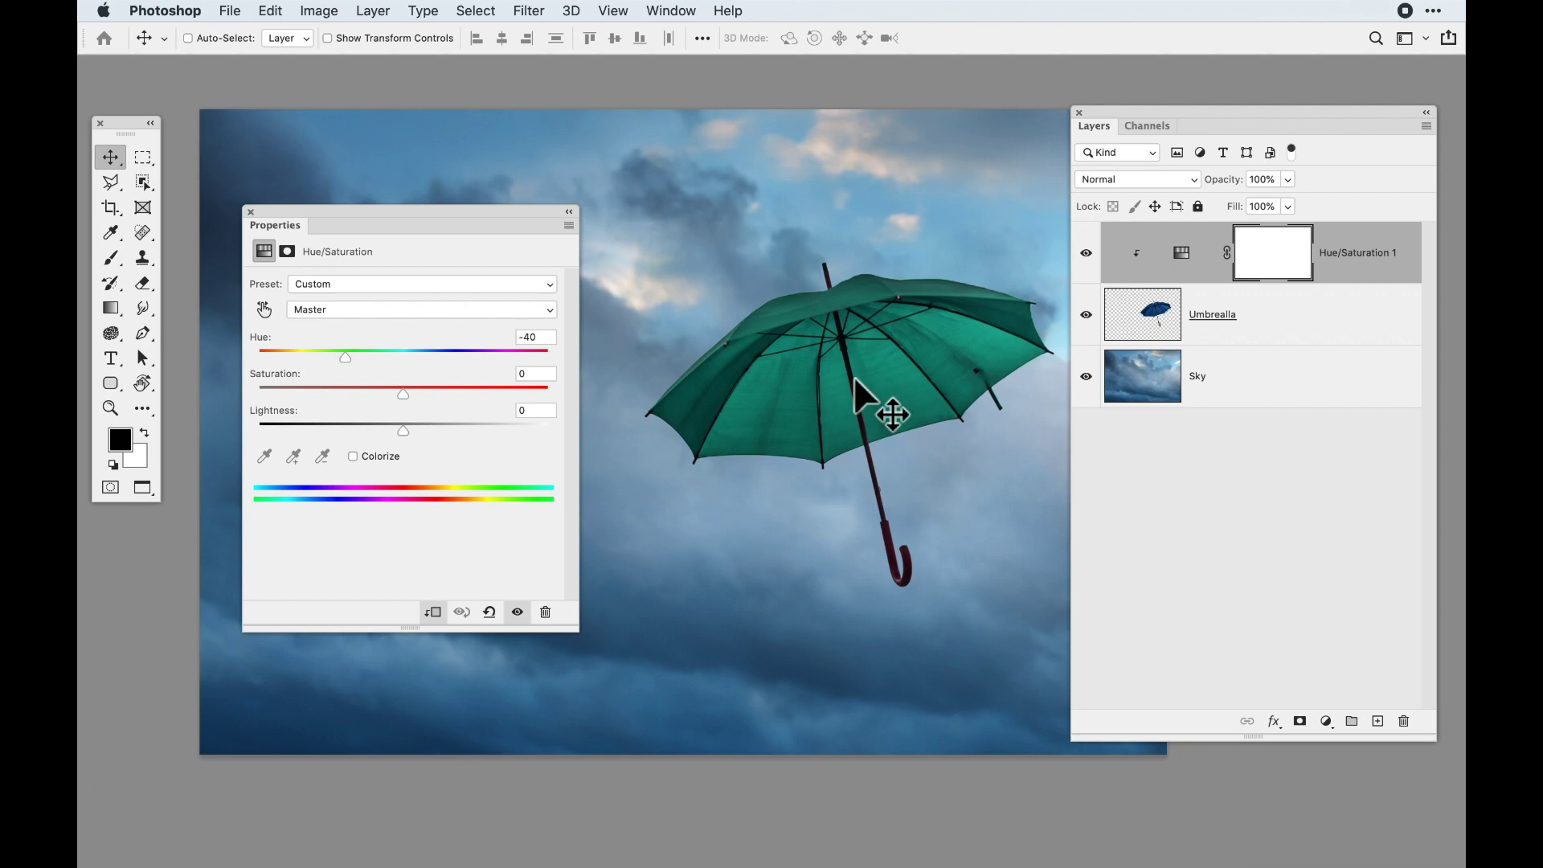
pyautogui.moveTo(271, 215); pyautogui.dragTo(238, 197)
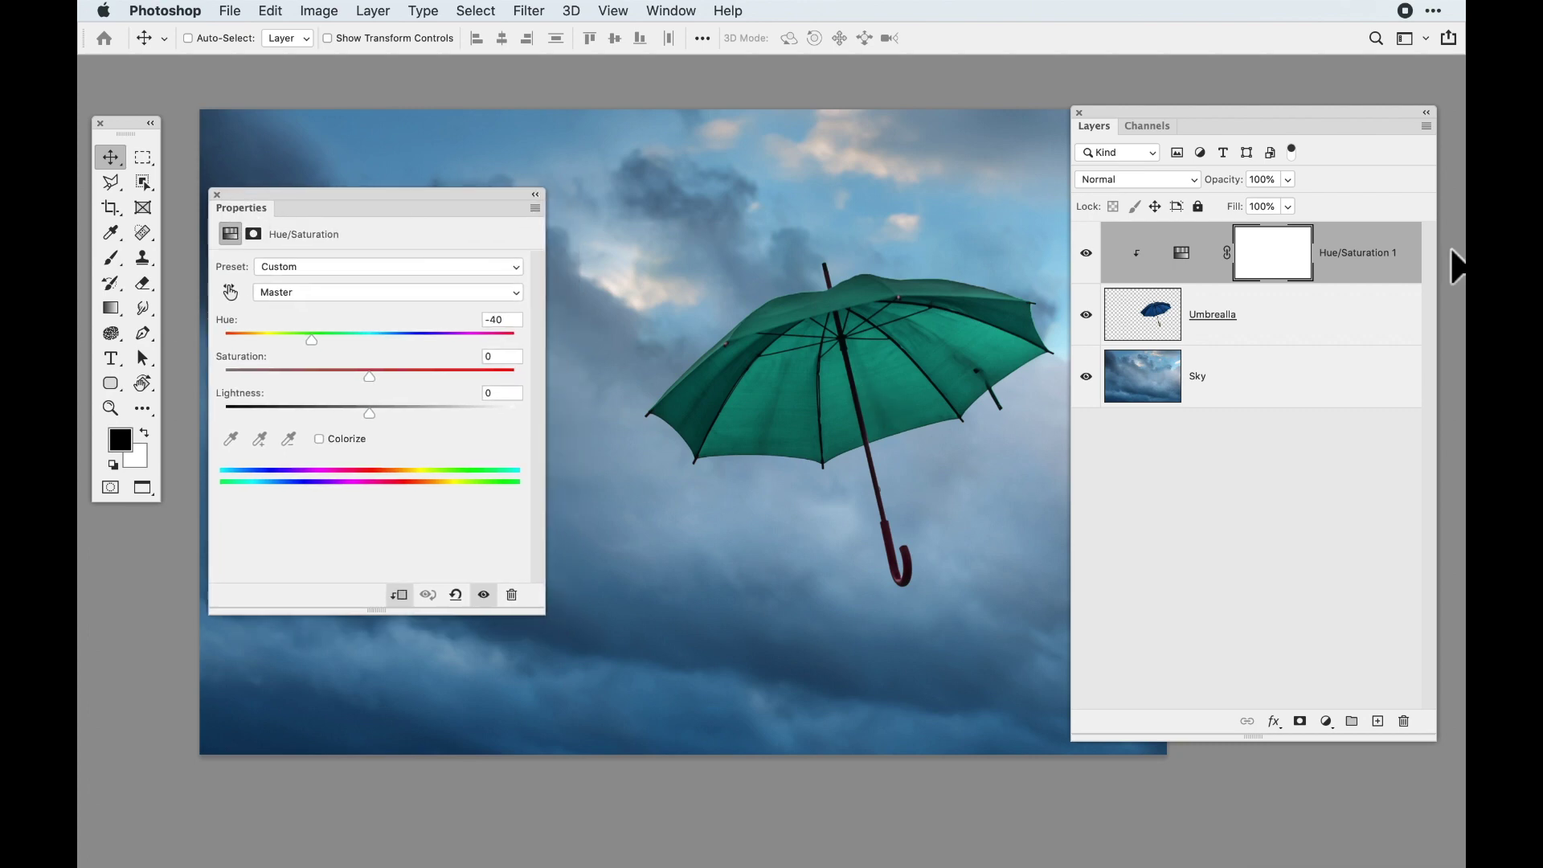
# Add a Curves adjustment layer above Hue/Saturation 1, shape a gentle contrast S-curve, and clip it to the Umbrealla layer
pyautogui.click(1365, 279)
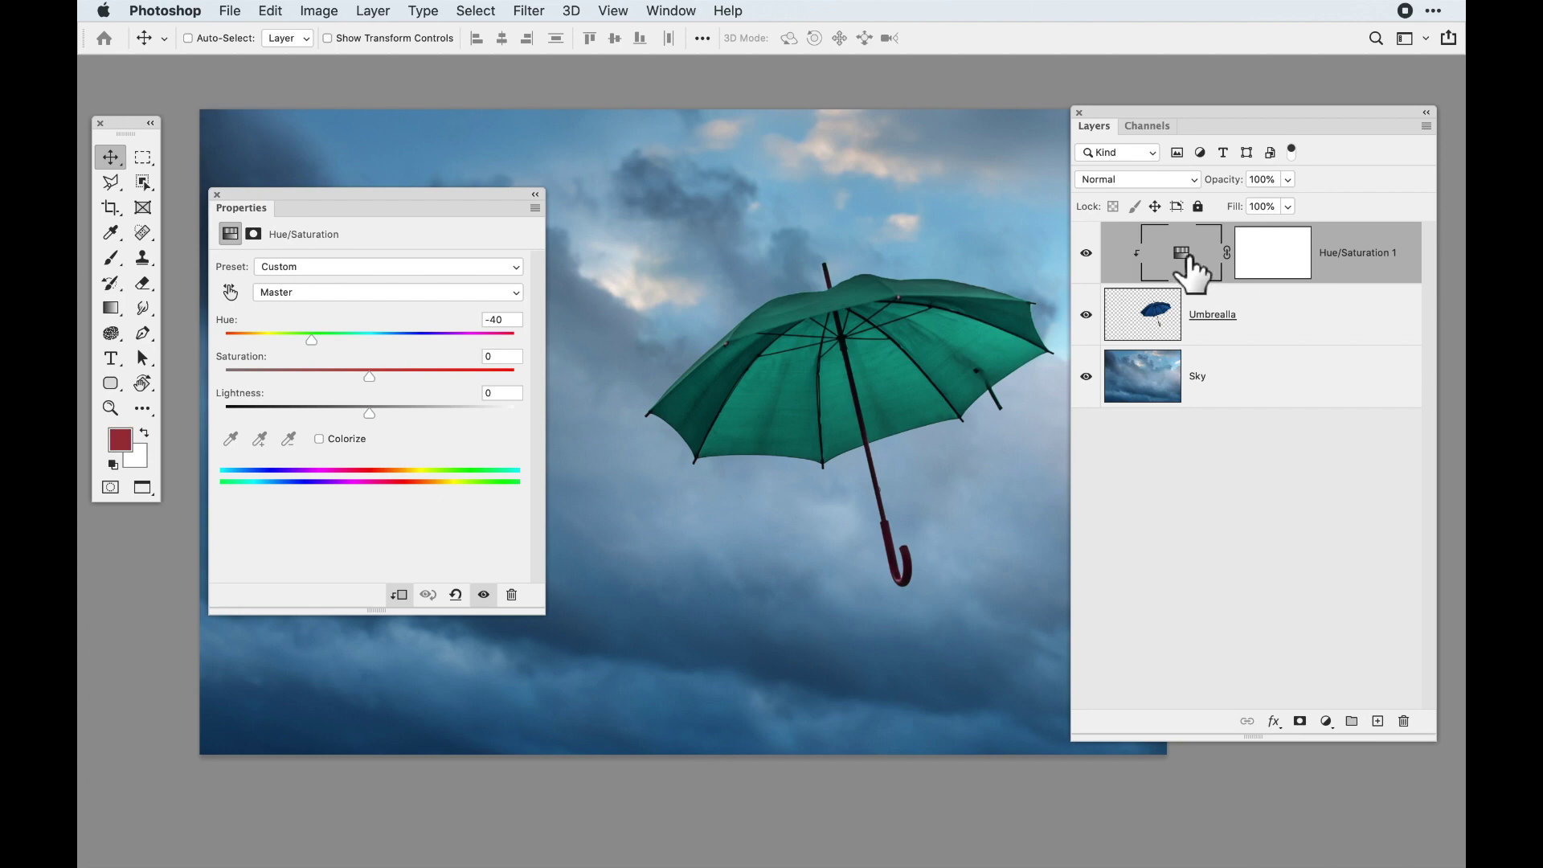
pyautogui.click(1326, 721)
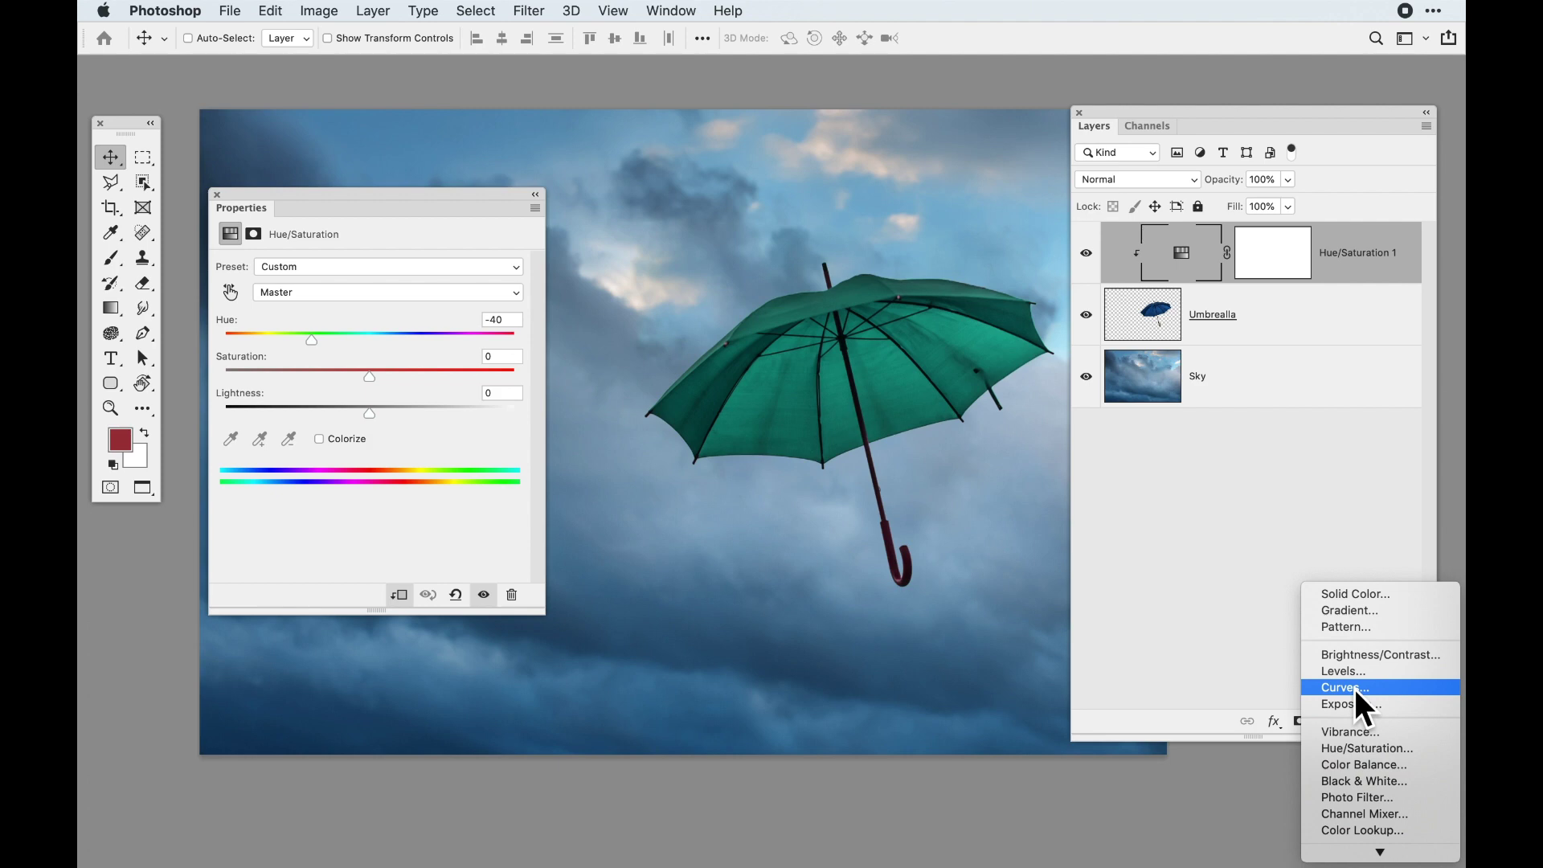
pyautogui.click(1353, 688)
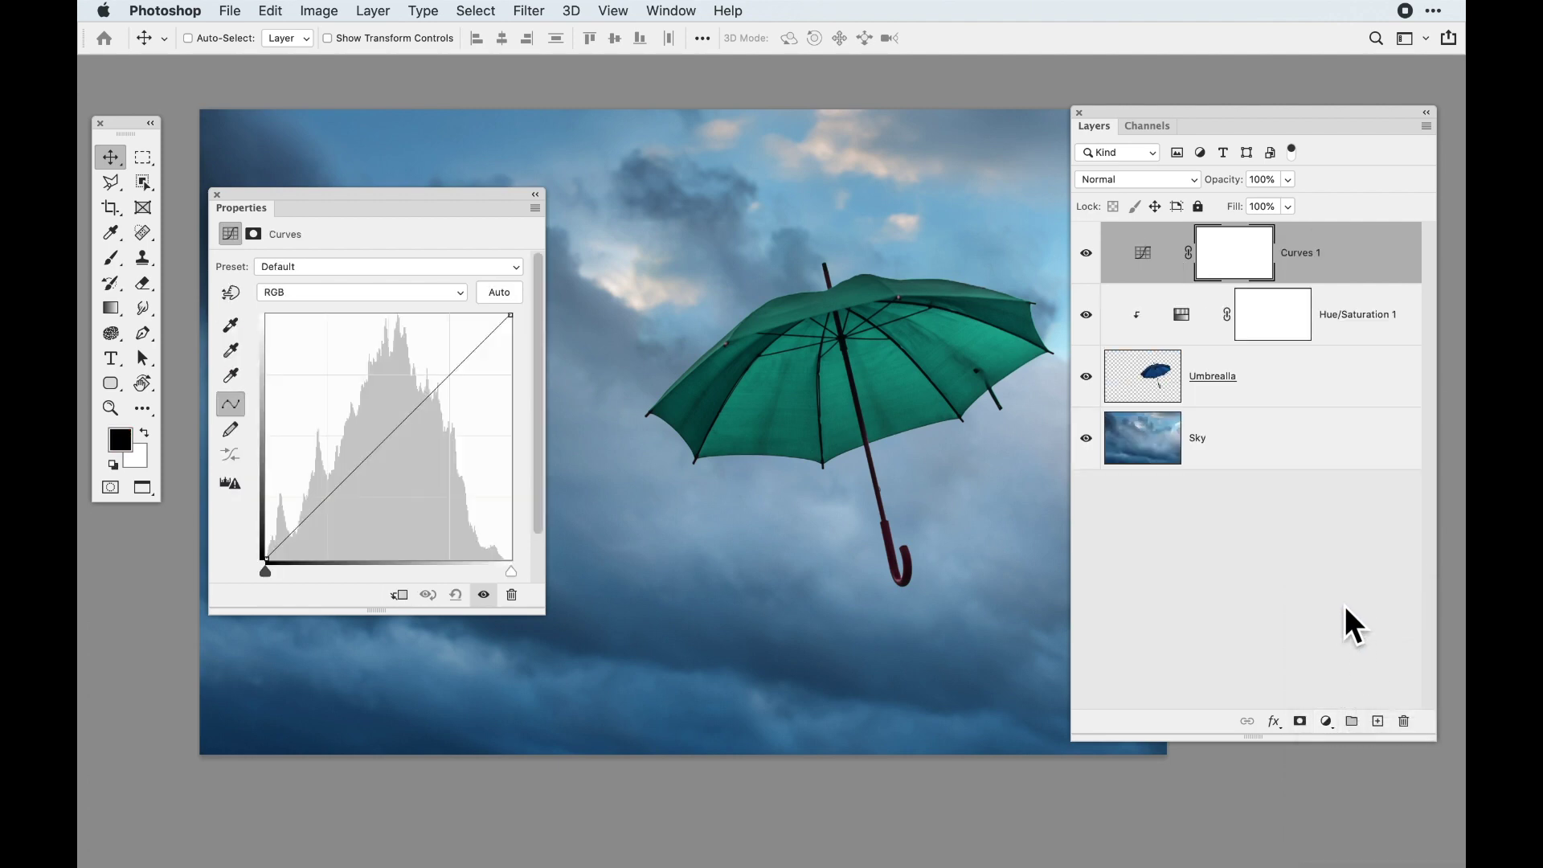
pyautogui.click(324, 511)
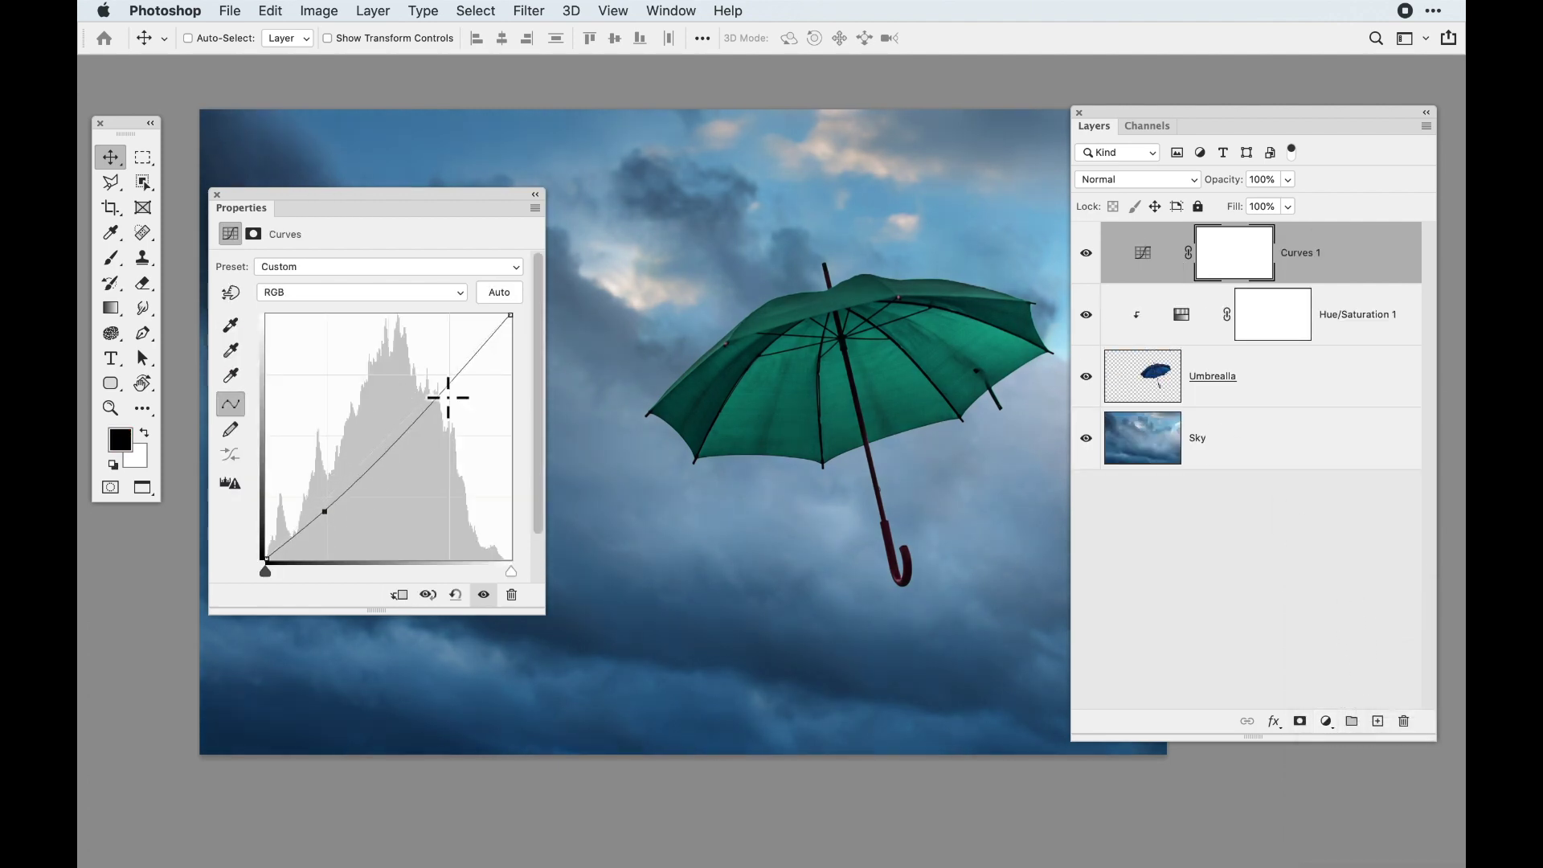
pyautogui.moveTo(452, 377); pyautogui.dragTo(451, 364)
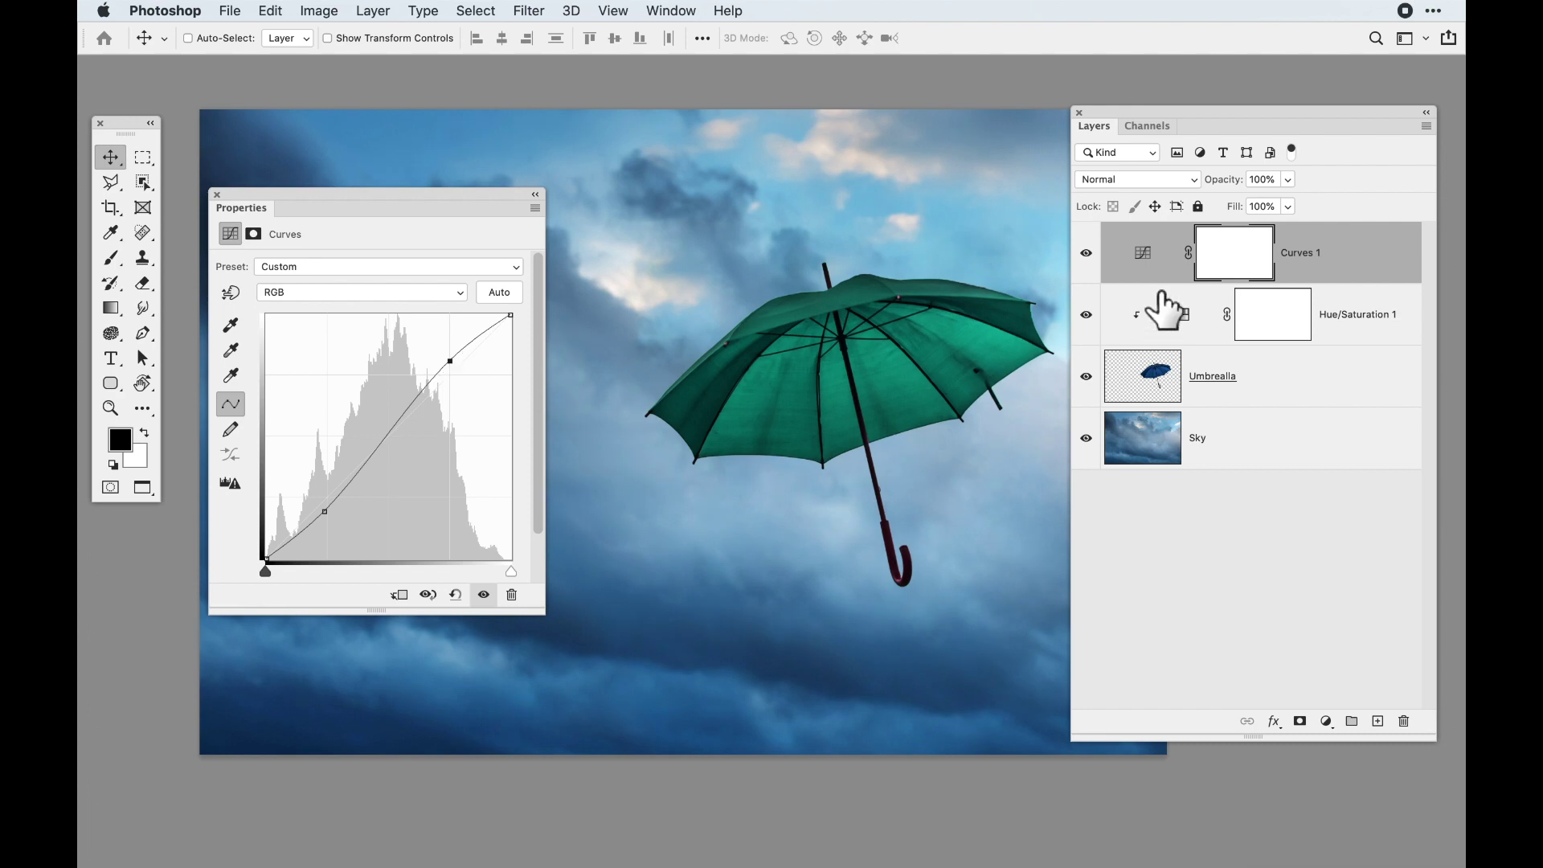
pyautogui.click(400, 596)
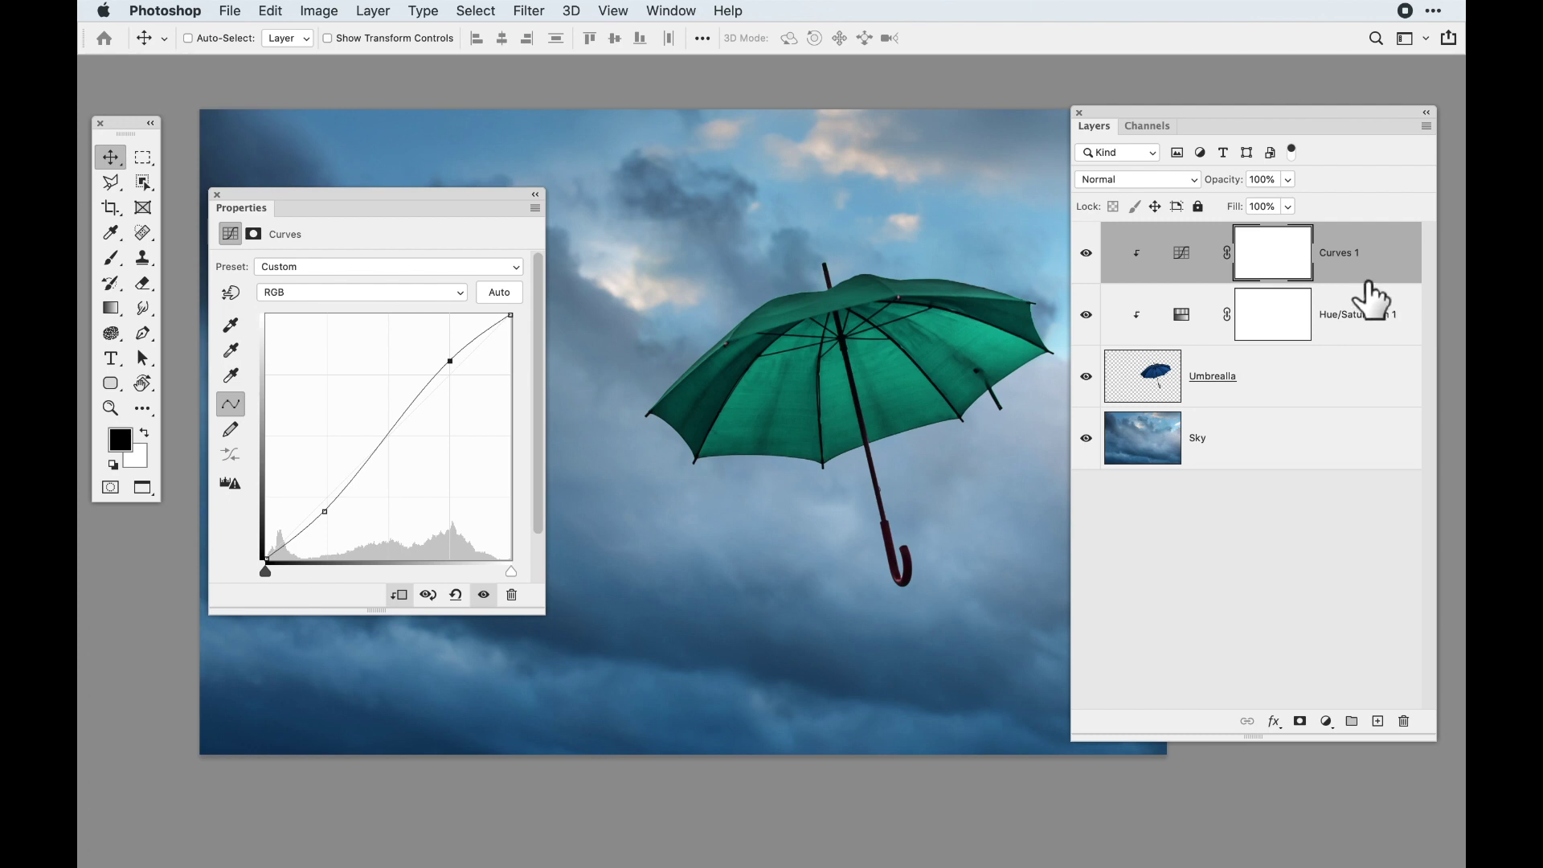
# Hide and show both clipped adjustment layers to compare the umbrella before and after, and close the Curves settings
pyautogui.moveTo(1087, 254); pyautogui.dragTo(1104, 320)
pyautogui.moveTo(1087, 254)
pyautogui.mouseDown()
pyautogui.moveTo(1102, 282)
pyautogui.moveTo(1093, 266)
pyautogui.mouseUp()
pyautogui.click(1097, 318)
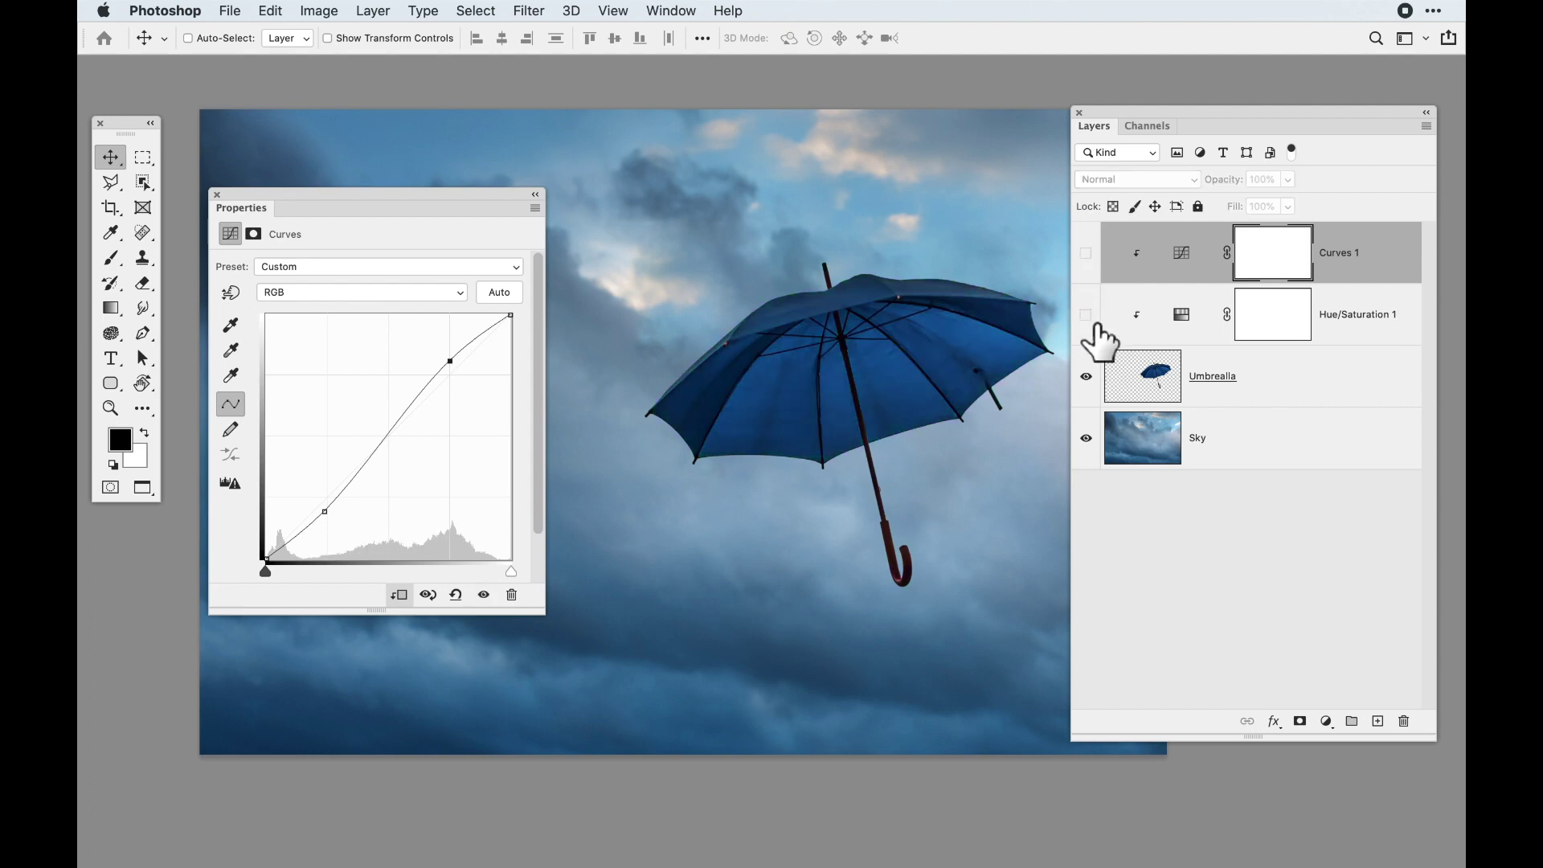
pyautogui.click(1093, 265)
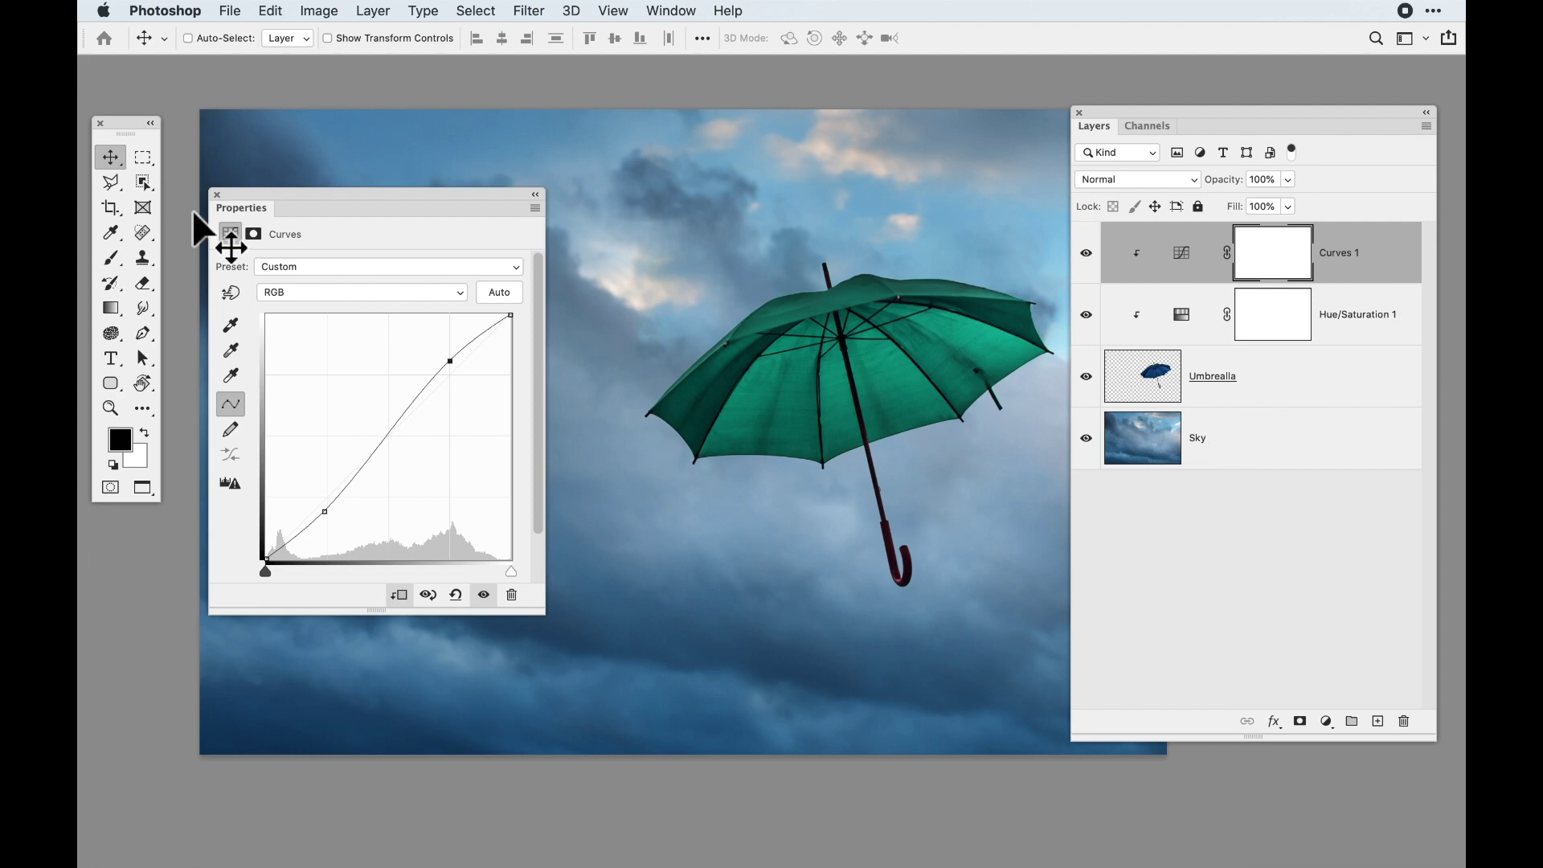
pyautogui.click(217, 195)
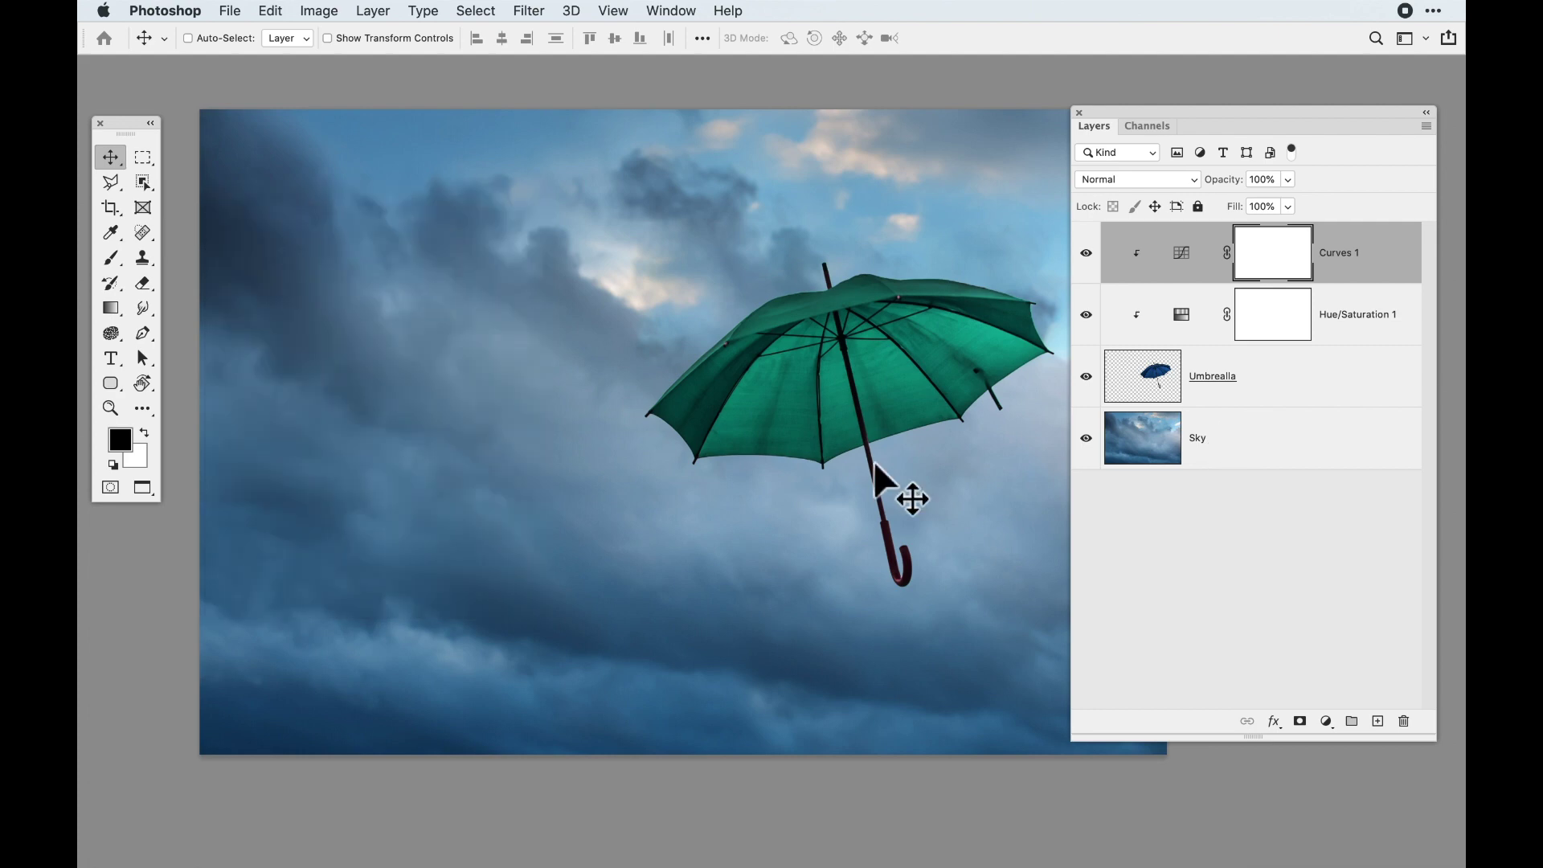
# Make the Sky layer active and switch to the Polygonal Lasso tool
pyautogui.click(1241, 448)
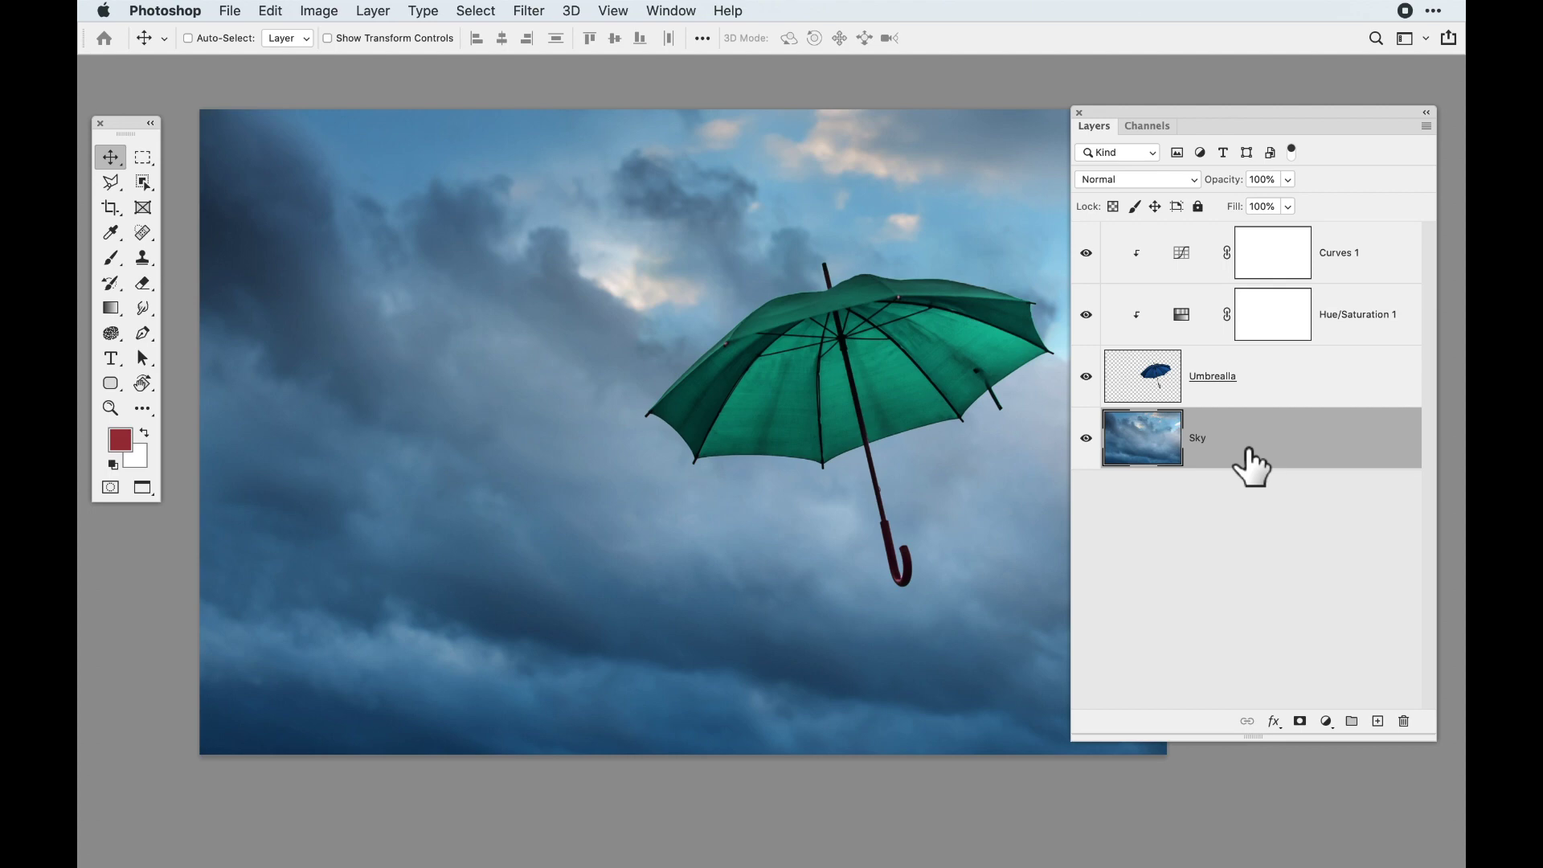
pyautogui.press('super+minus')
pyautogui.moveTo(953, 482); pyautogui.dragTo(844, 486)
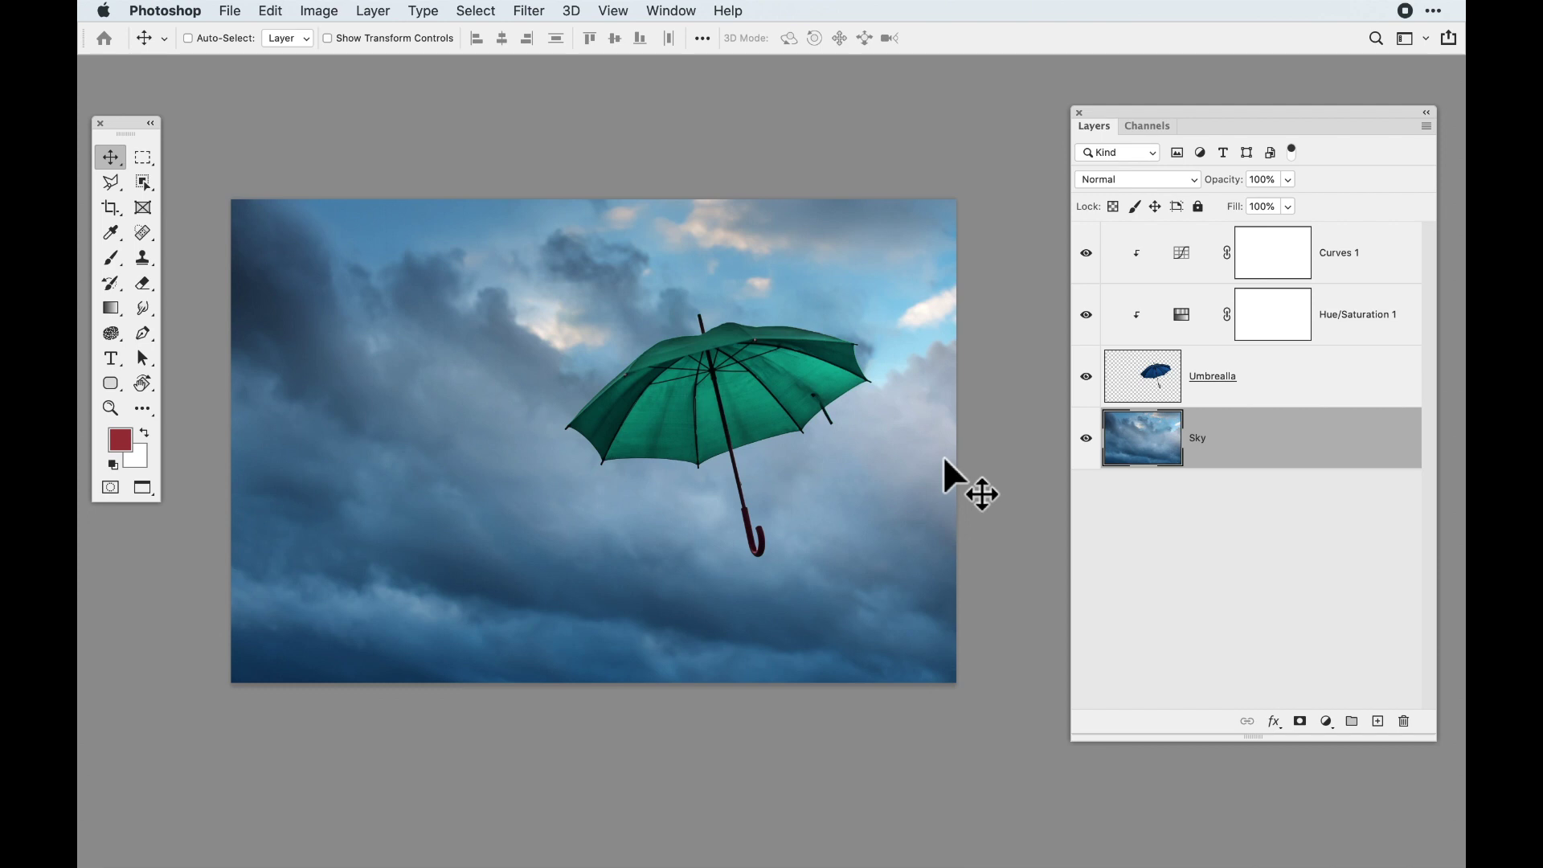
pyautogui.click(111, 182)
pyautogui.click(277, 192)
pyautogui.click(381, 265)
pyautogui.click(506, 301)
pyautogui.click(547, 352)
pyautogui.click(617, 409)
pyautogui.click(720, 418)
pyautogui.click(783, 410)
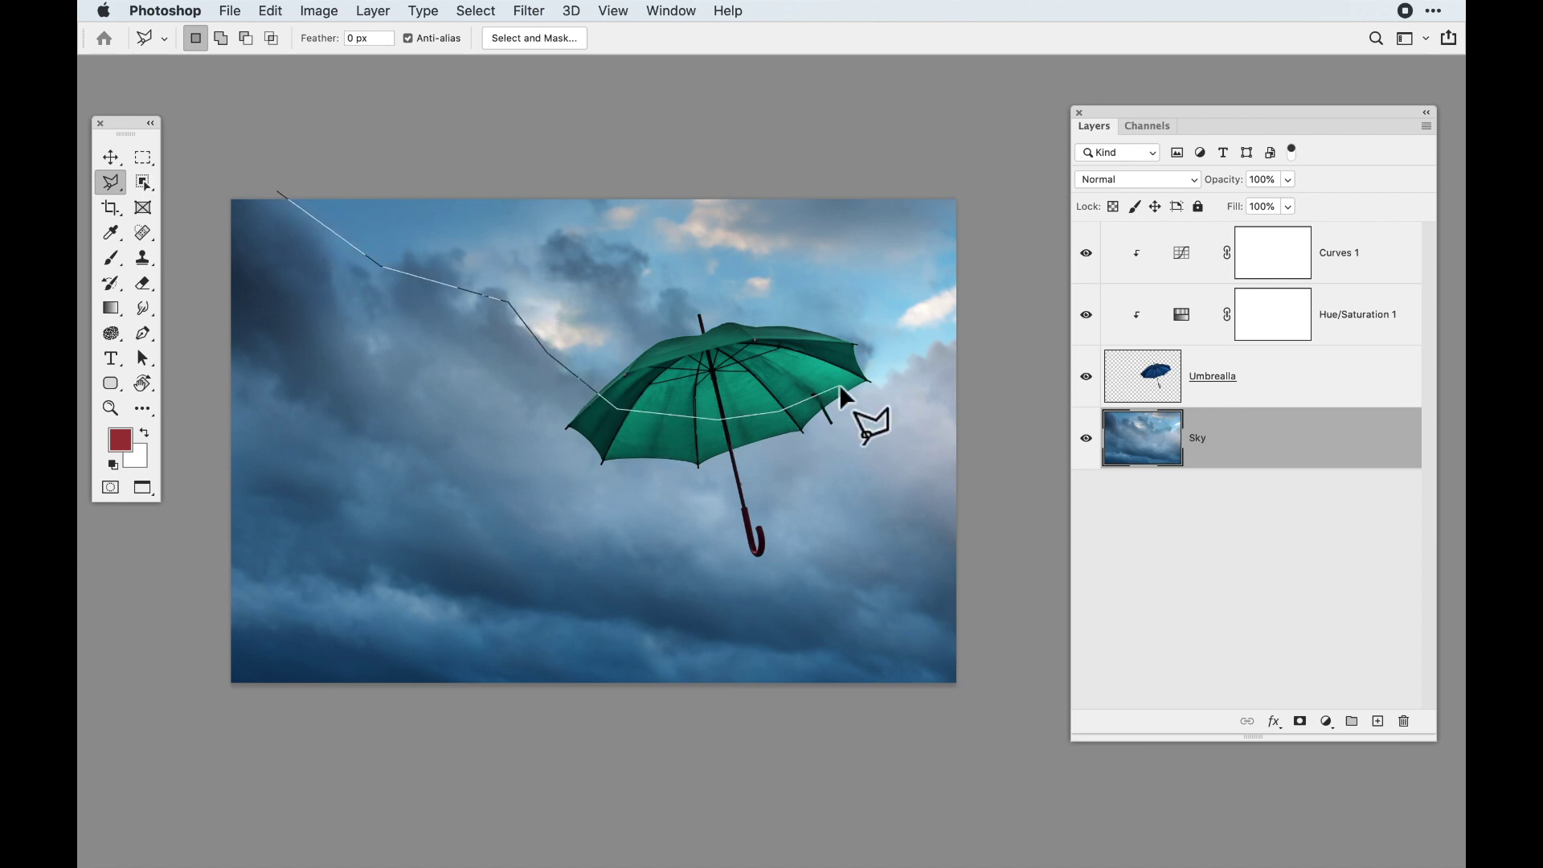
pyautogui.doubleClick(970, 347)
pyautogui.press('super+d')
# Outline the darker lower clouds with a polygonal selection running diagonally across the umbrella and around the canvas's lower corners
pyautogui.click(289, 192)
pyautogui.click(511, 316)
pyautogui.click(594, 374)
pyautogui.click(731, 392)
pyautogui.click(868, 383)
pyautogui.click(1004, 330)
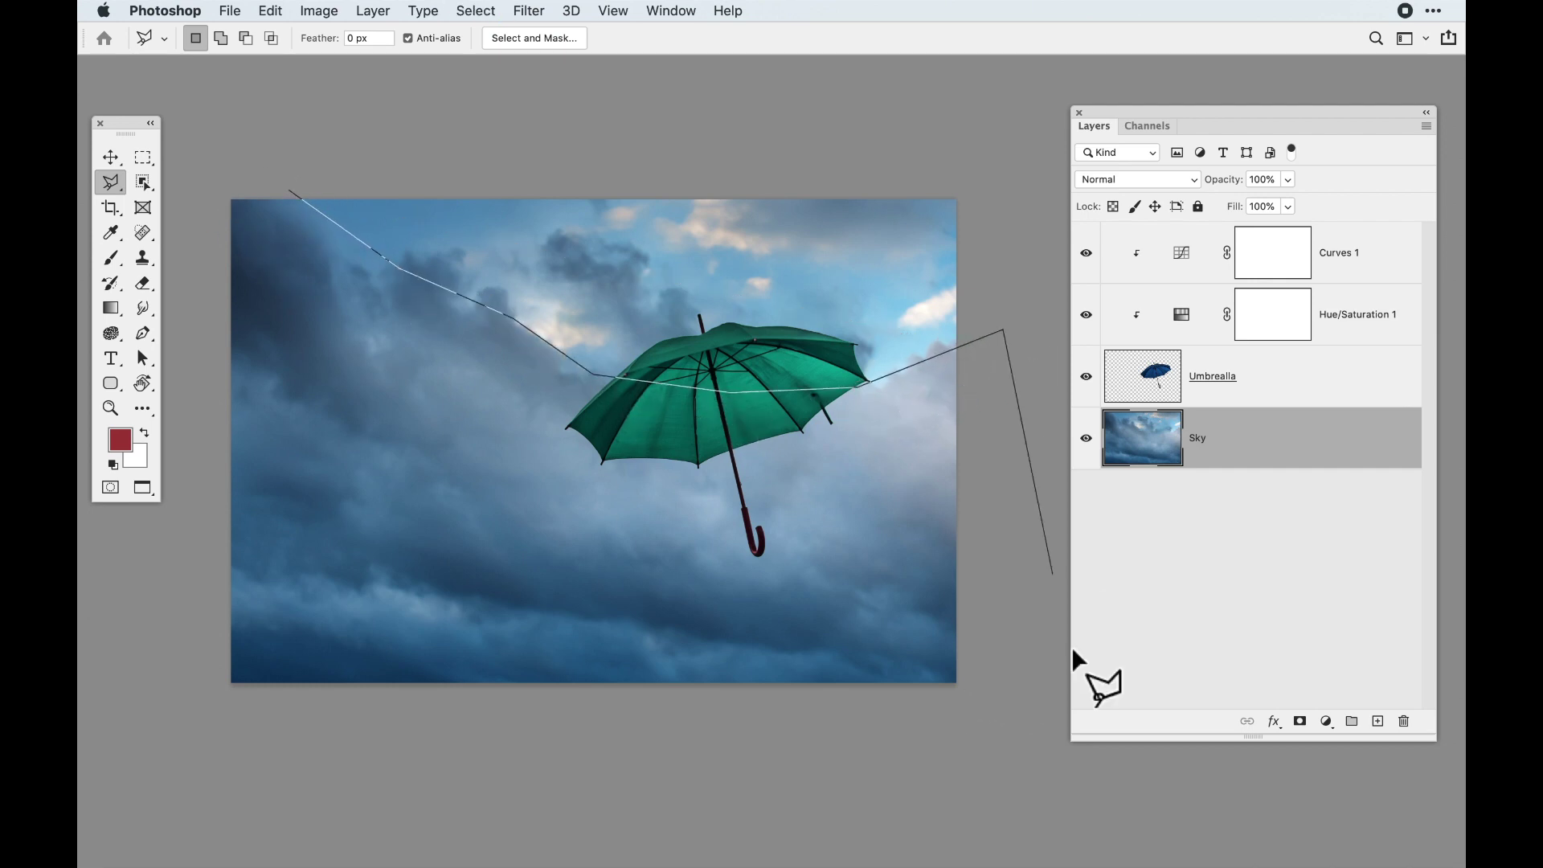
pyautogui.click(984, 764)
pyautogui.click(155, 764)
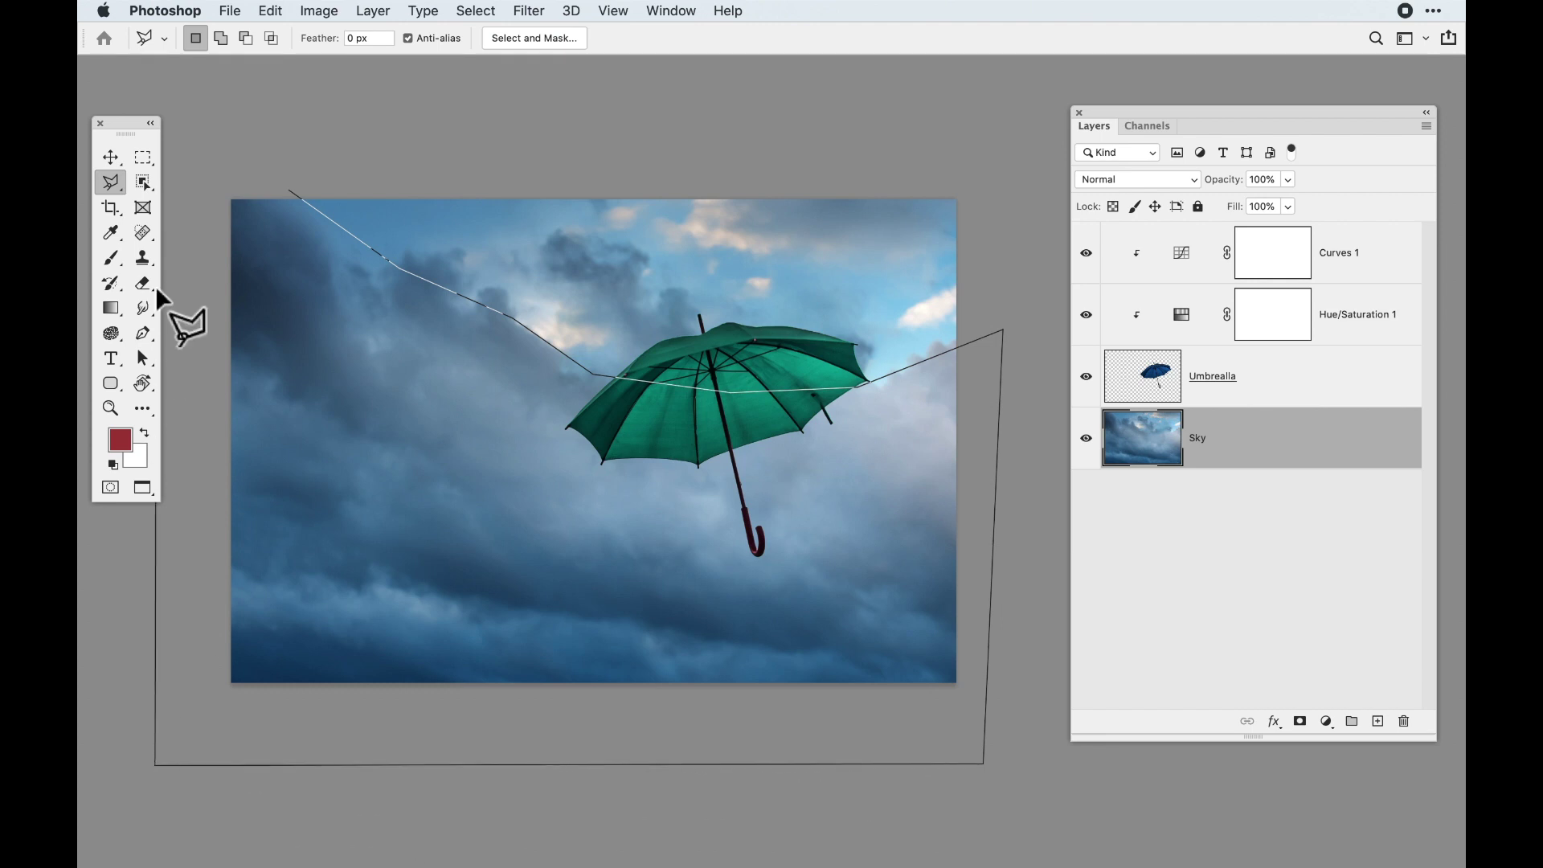
pyautogui.click(289, 192)
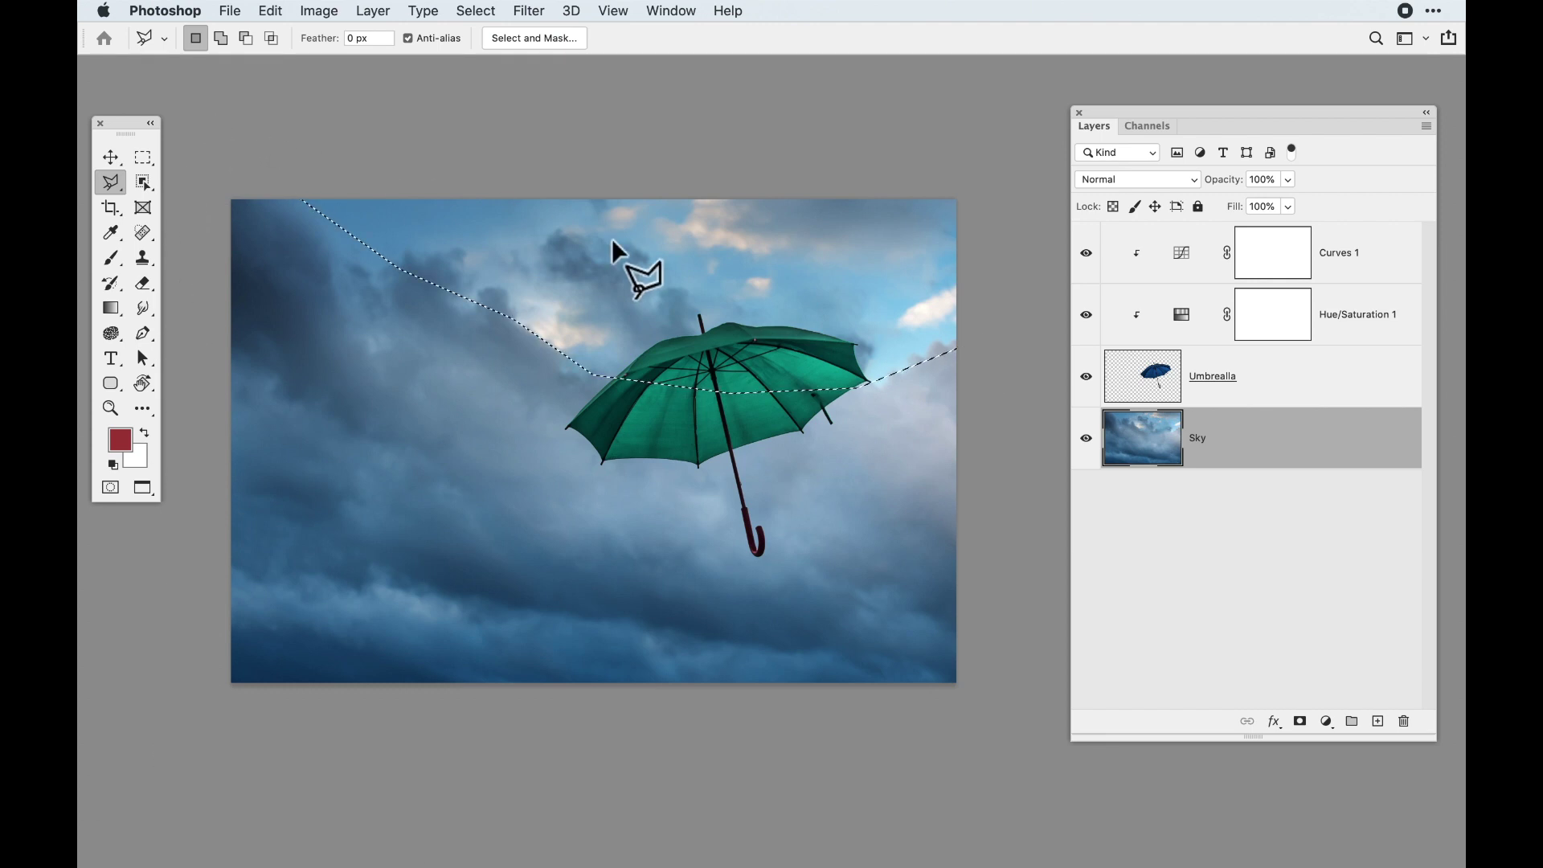
# Feather the cloud selection by 152 px in Select and Mask and output it as a selection
pyautogui.click(561, 41)
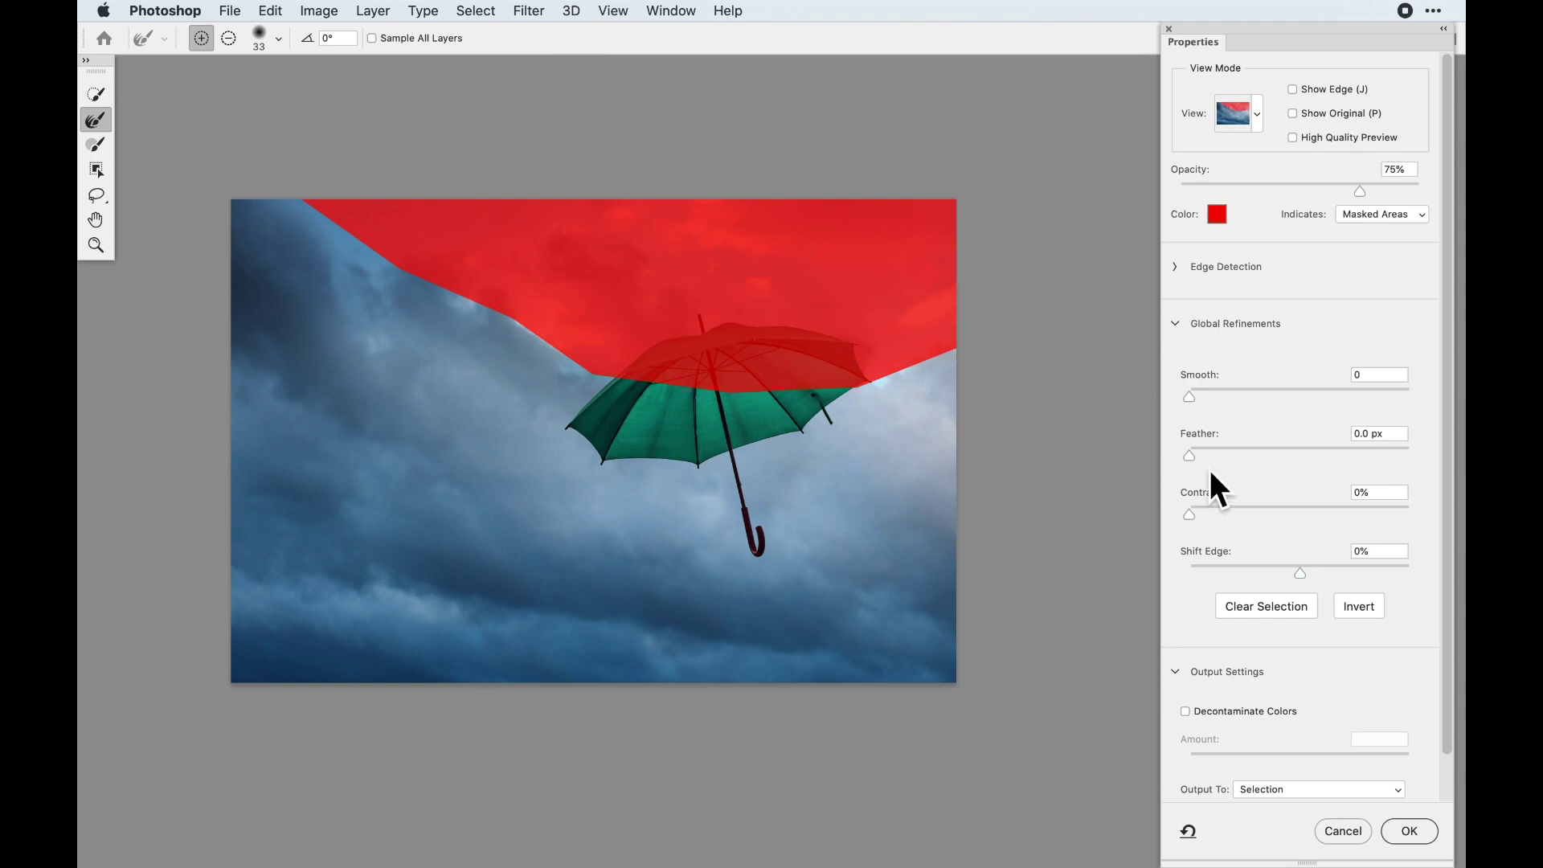
pyautogui.moveTo(1196, 458); pyautogui.dragTo(1359, 456)
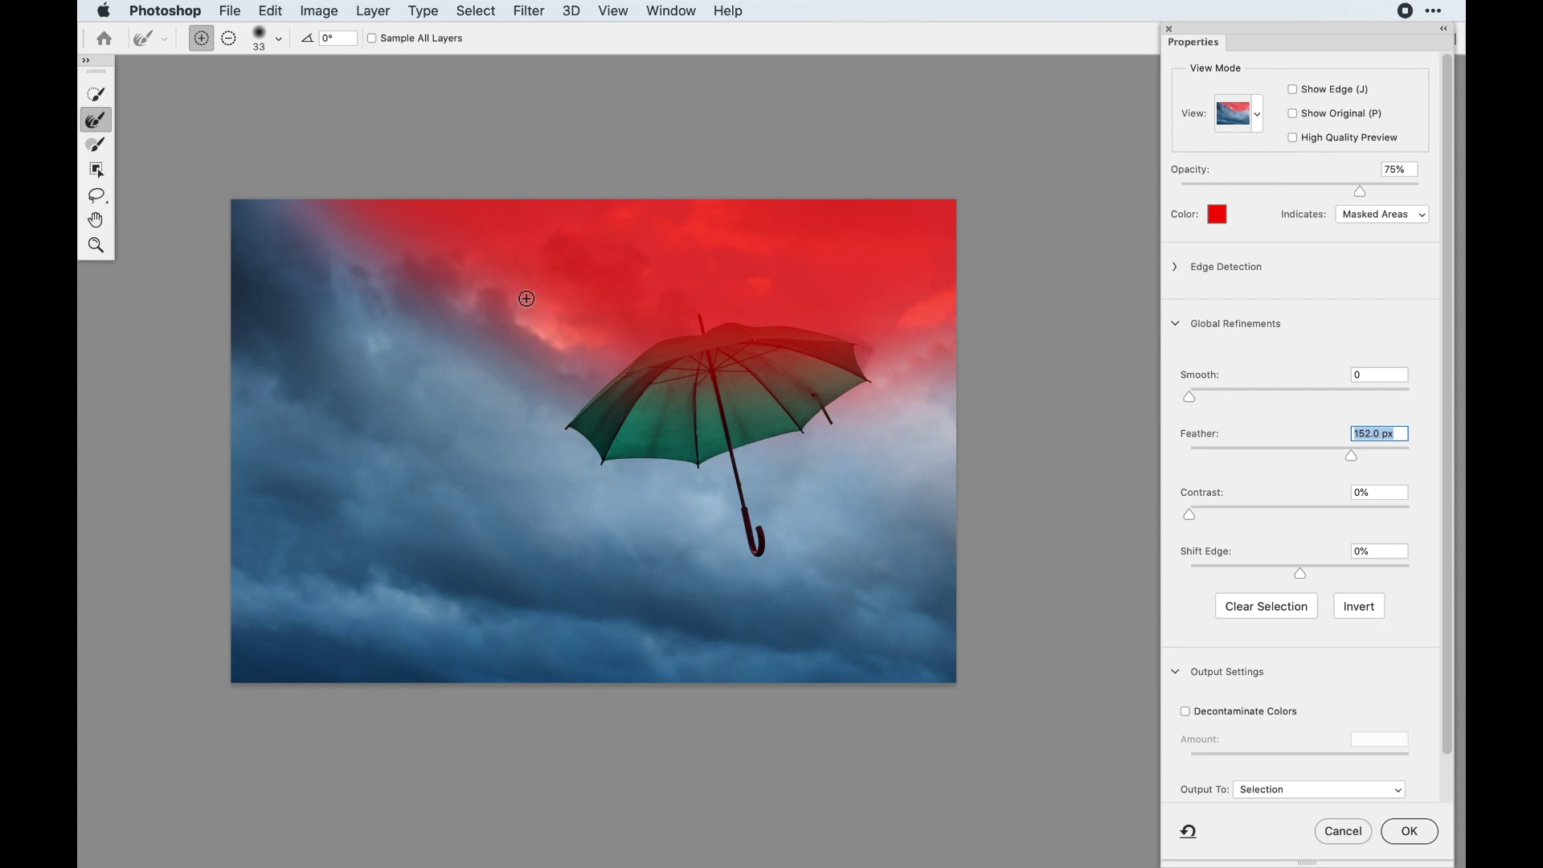
pyautogui.click(1412, 832)
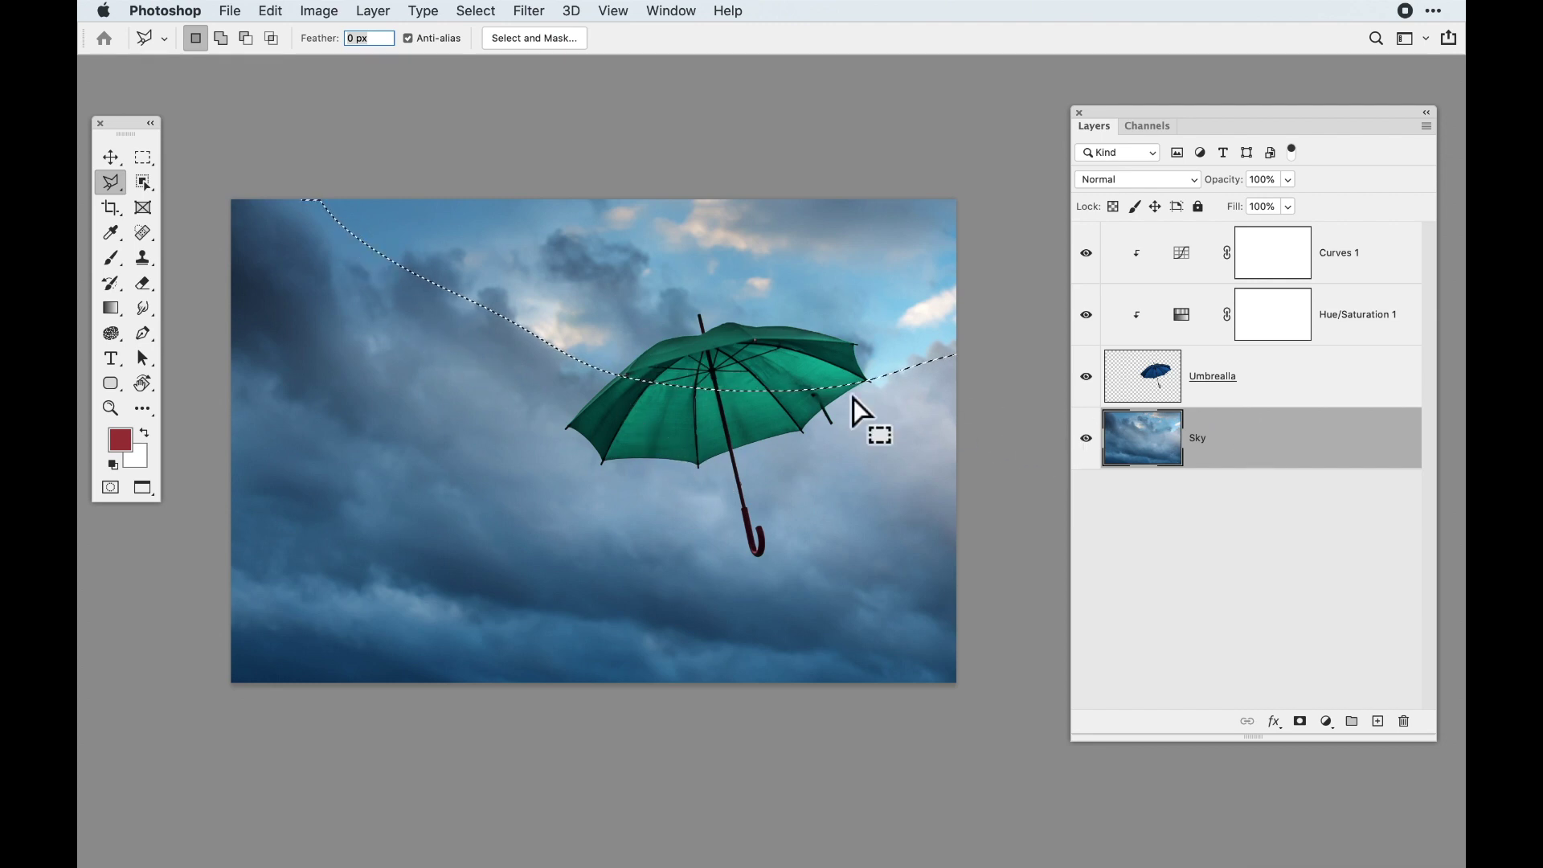
# Add a Curves adjustment above the Sky layer, masked by the cloud selection, and shape an S-curve with a raised black point
pyautogui.click(1328, 723)
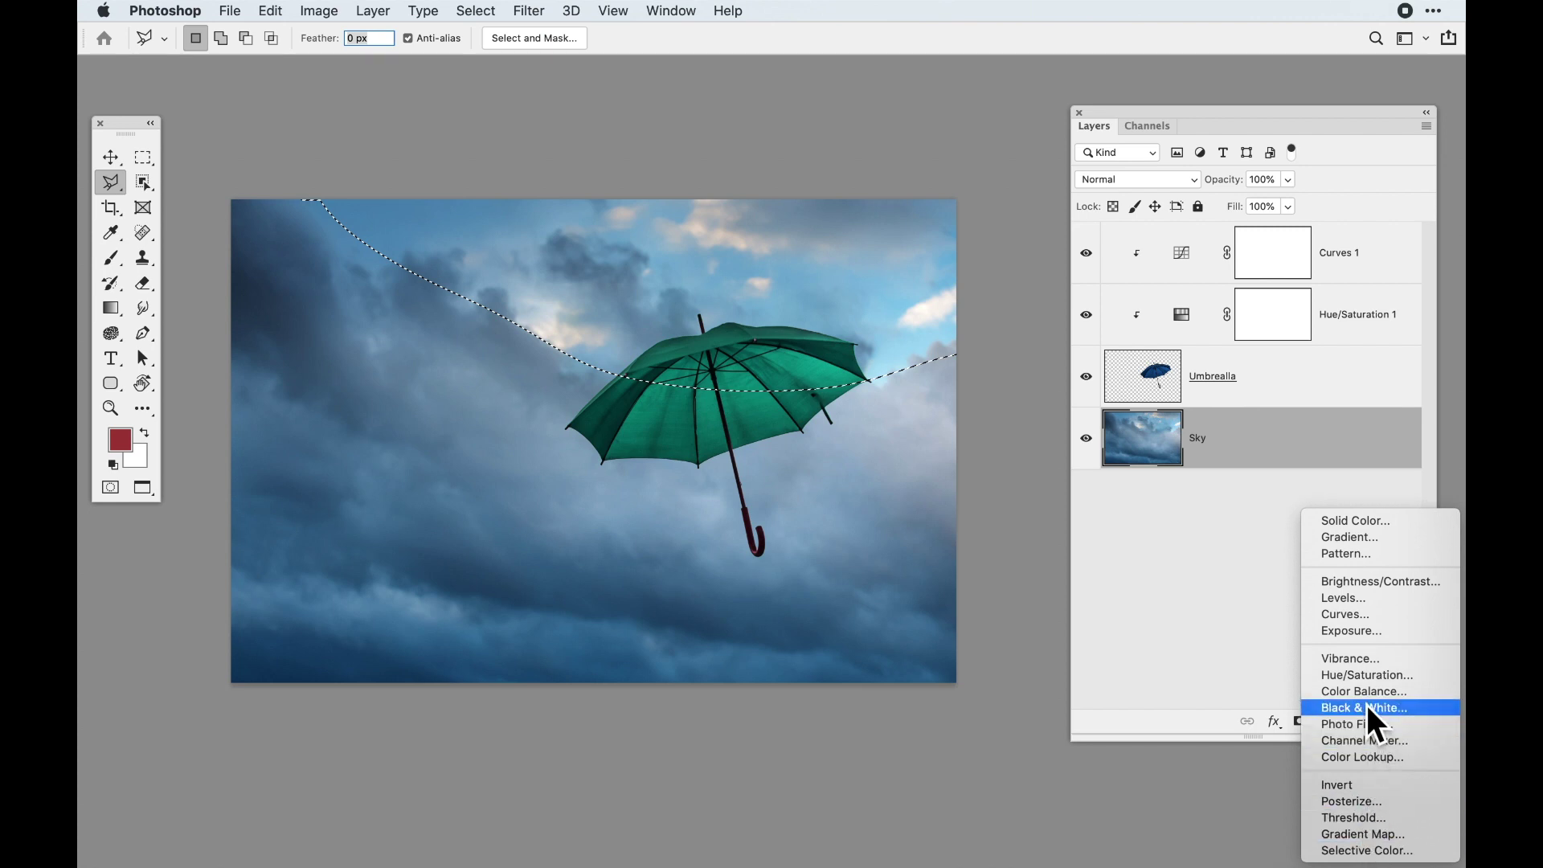
pyautogui.click(1357, 621)
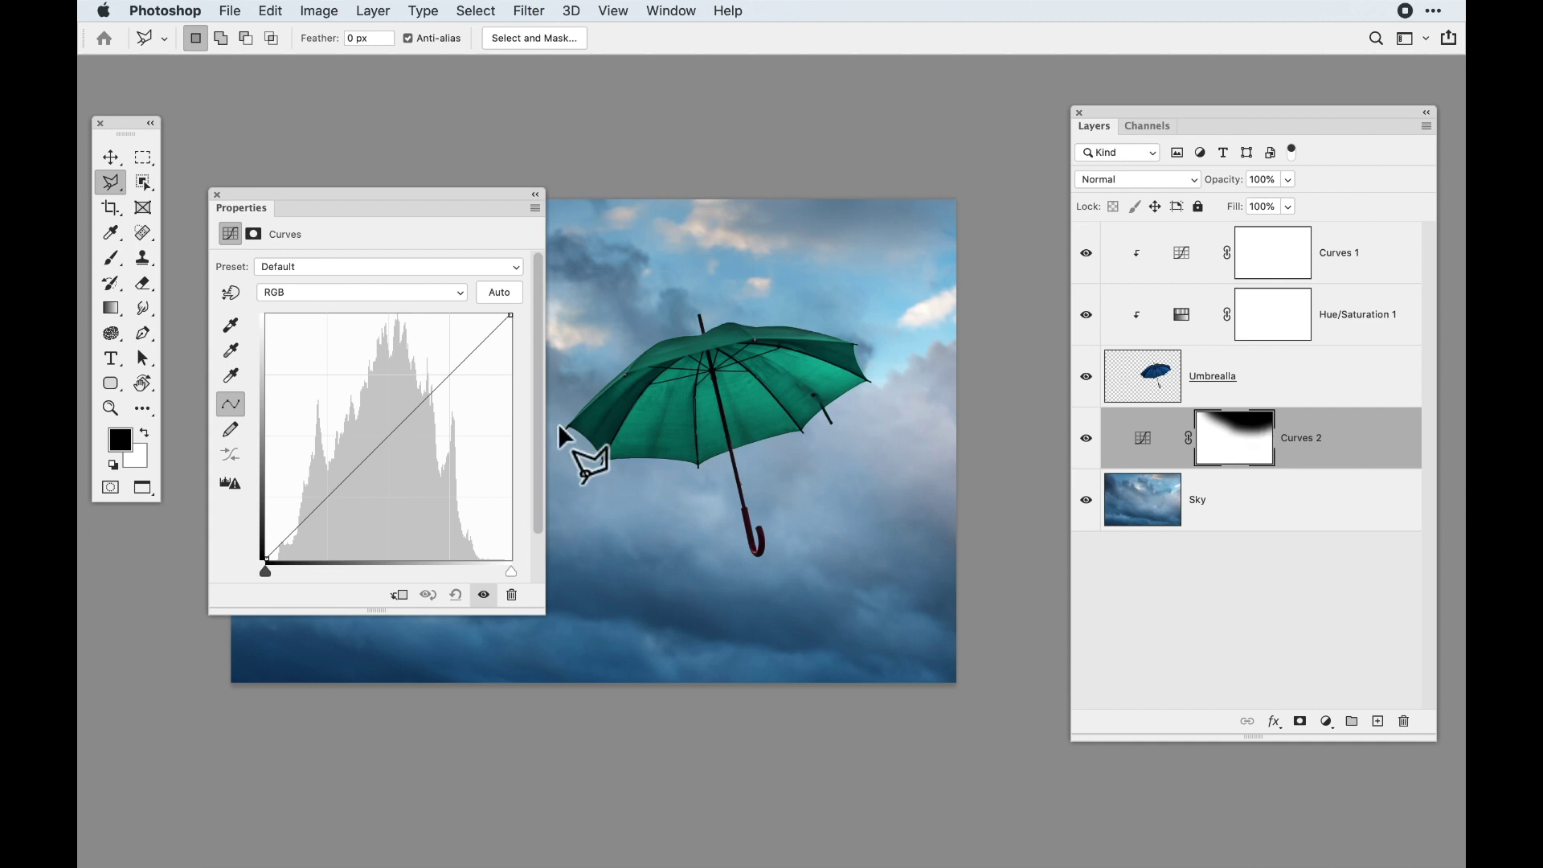
pyautogui.moveTo(338, 514); pyautogui.dragTo(340, 532)
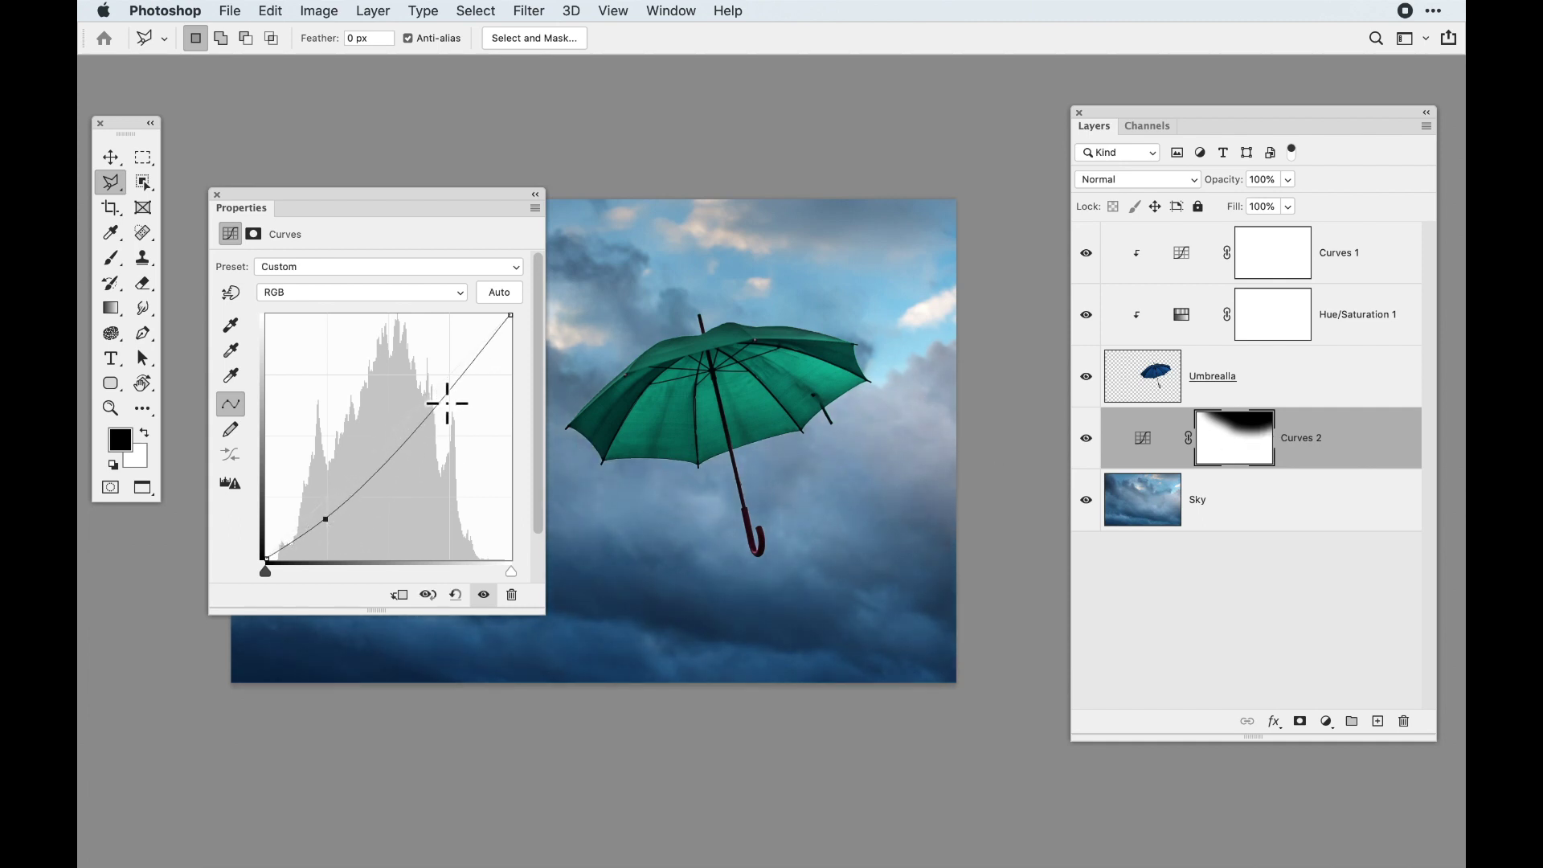
pyautogui.moveTo(461, 389); pyautogui.dragTo(462, 384)
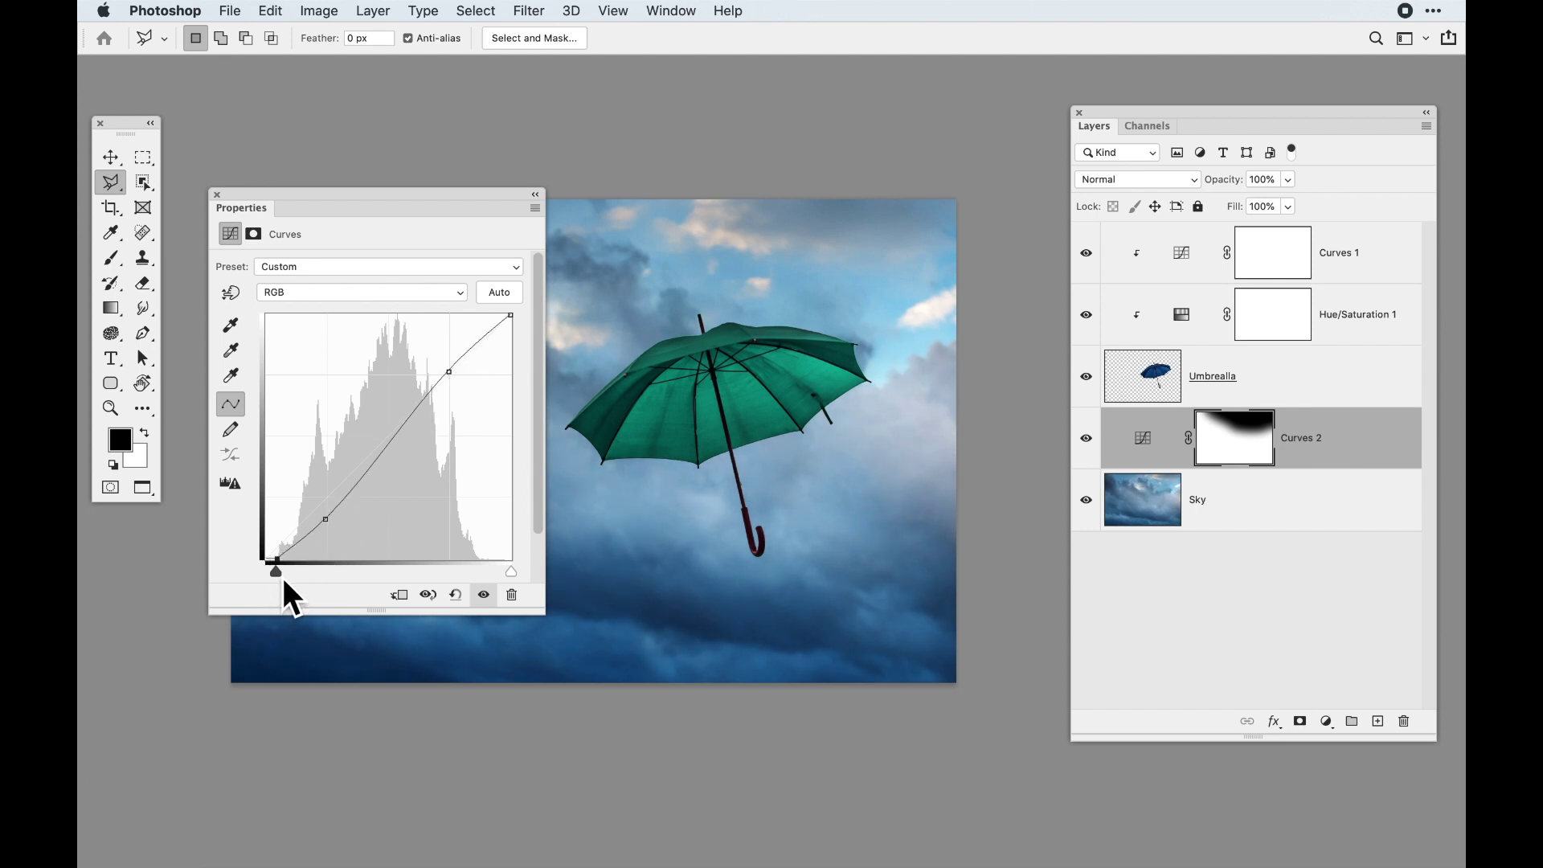
pyautogui.click(217, 196)
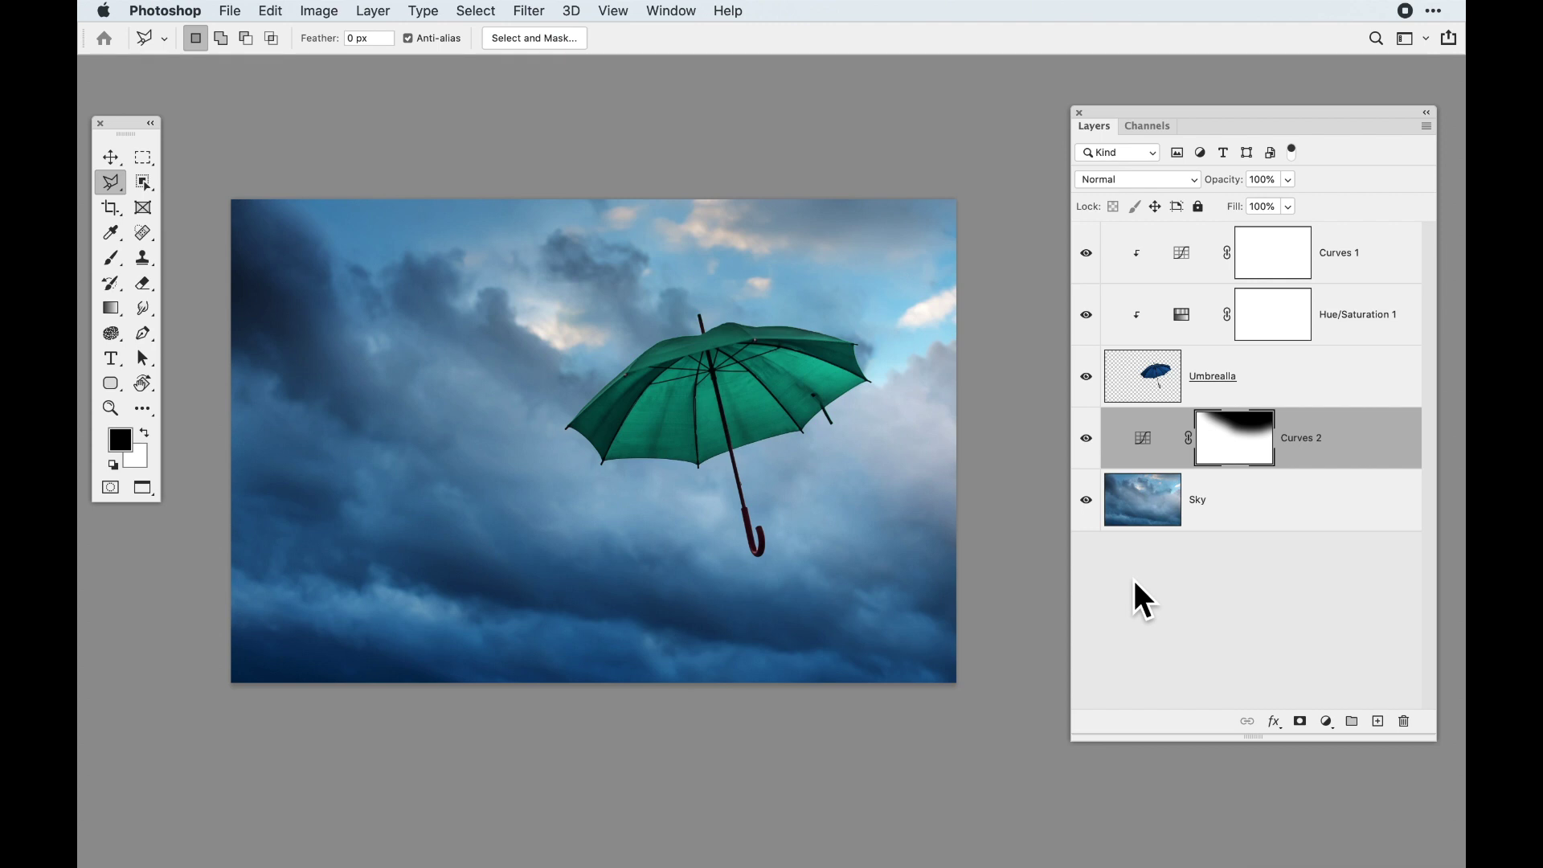
# Load the Curves 2 mask as a selection and add another masked Curves adjustment above Hue/Saturation 1 with a stronger S-curve
pyautogui.click(1385, 275)
pyautogui.click(1371, 327)
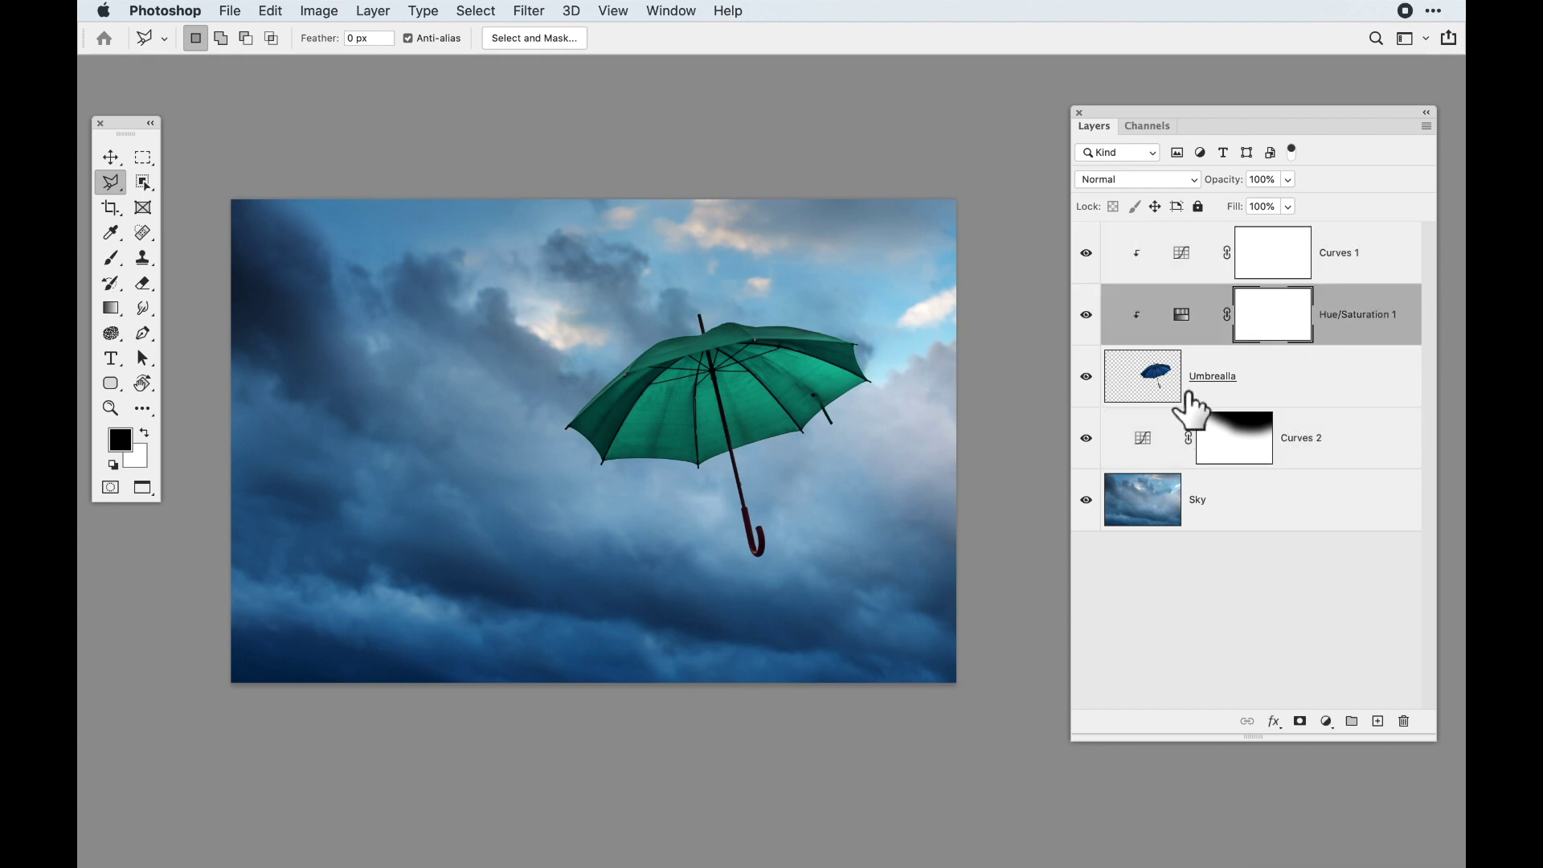
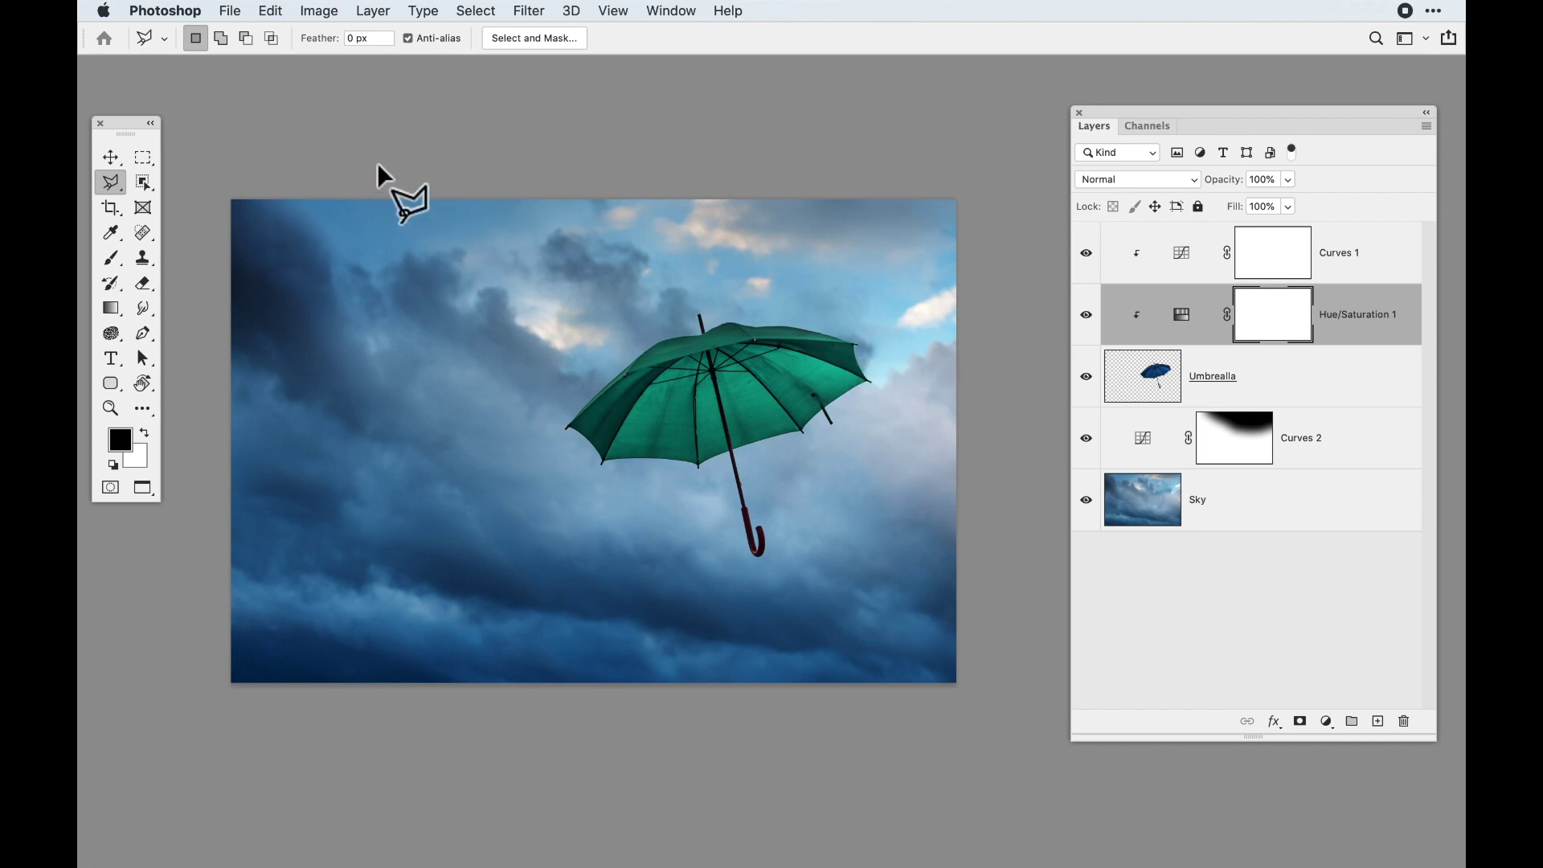
pyautogui.keyDown('super'); pyautogui.click(1247, 456); pyautogui.keyUp('super')
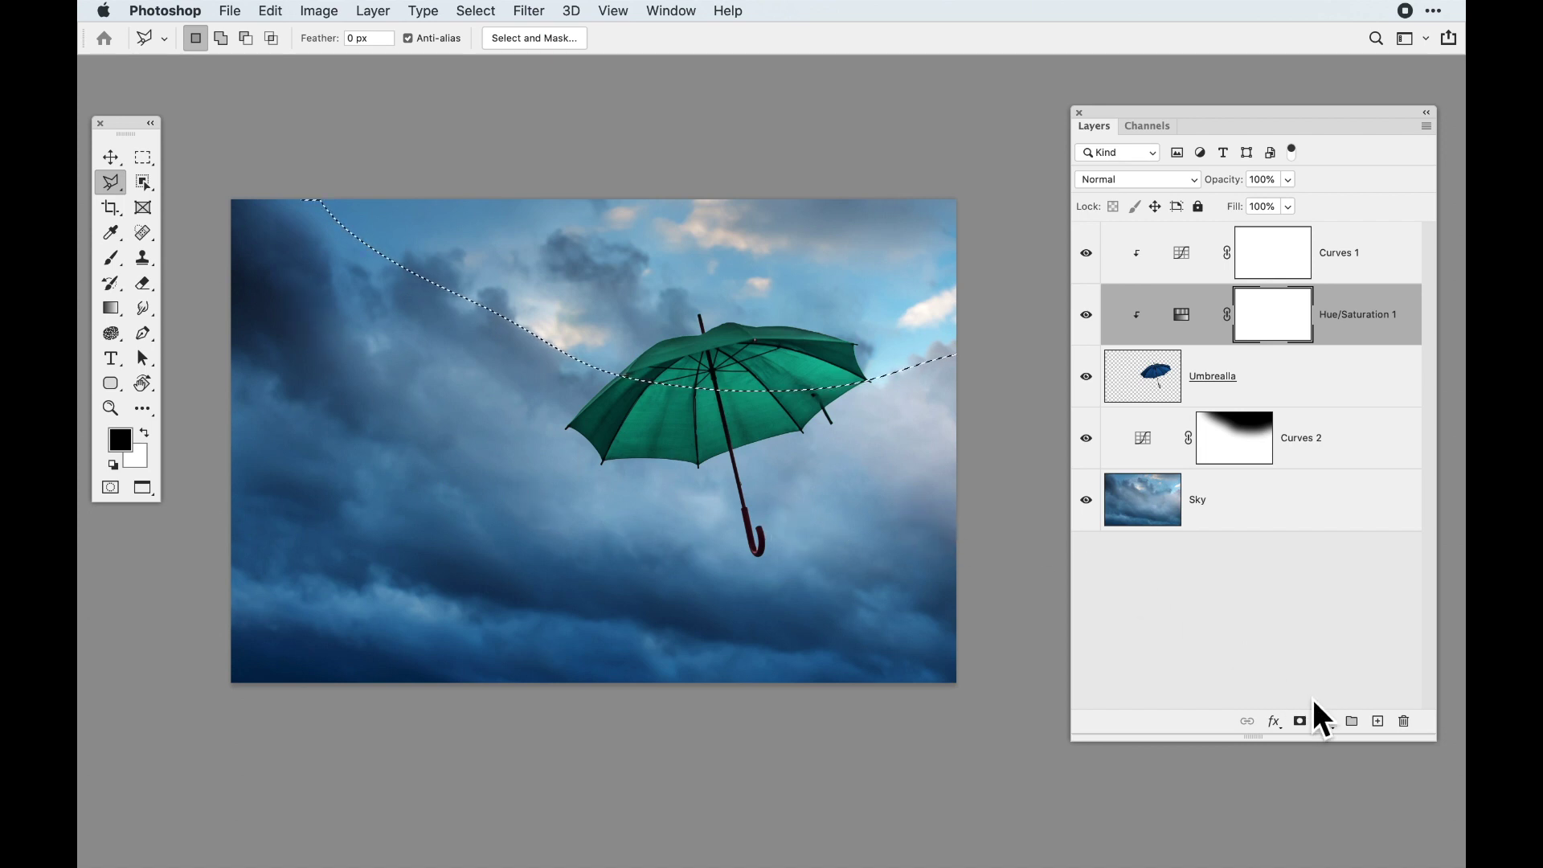
pyautogui.click(1330, 723)
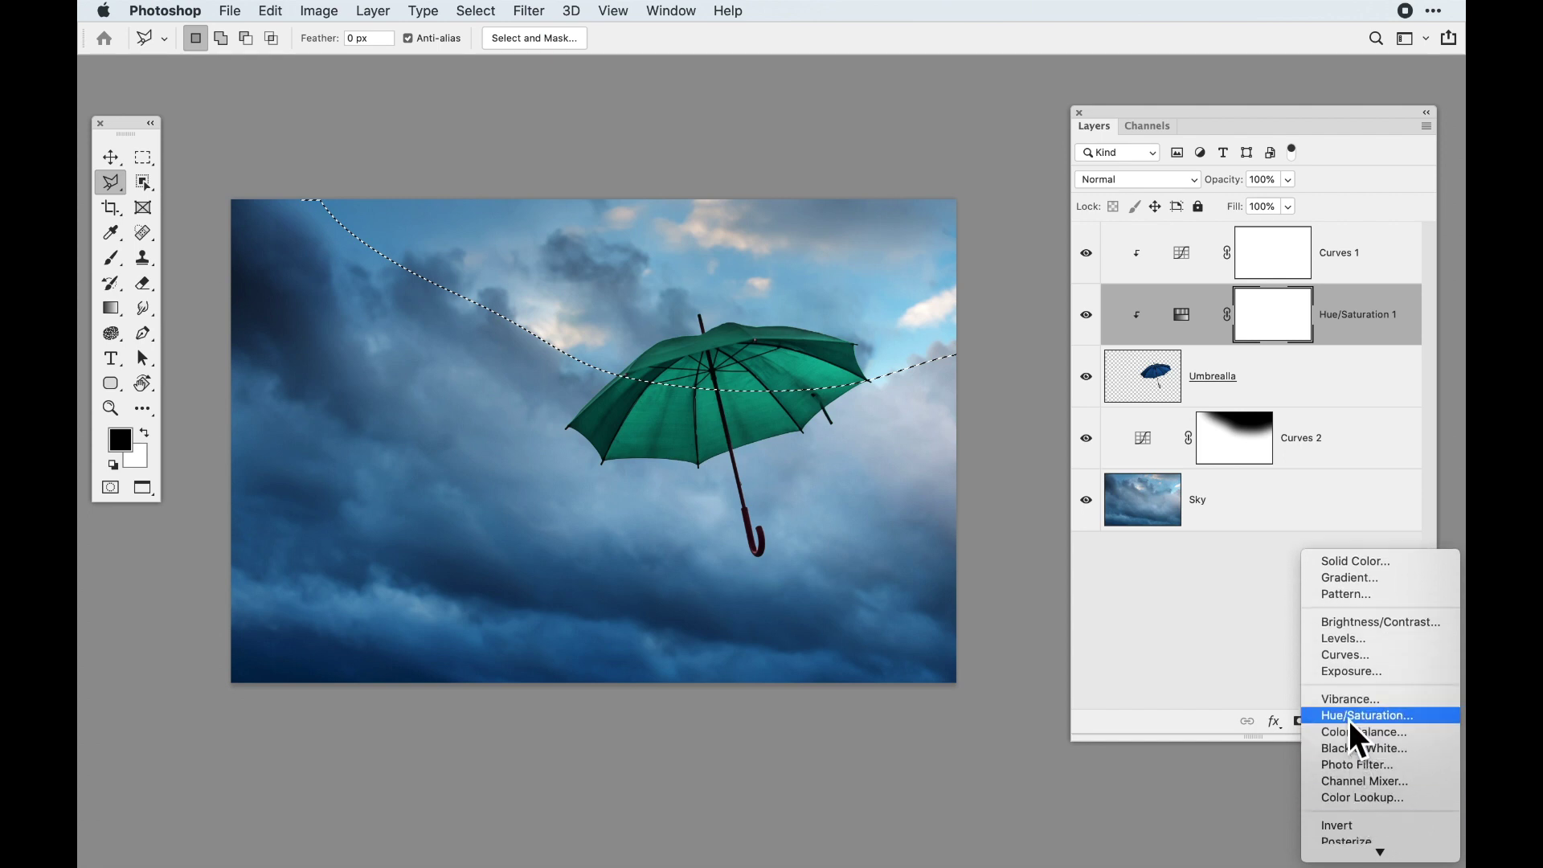
pyautogui.click(1349, 656)
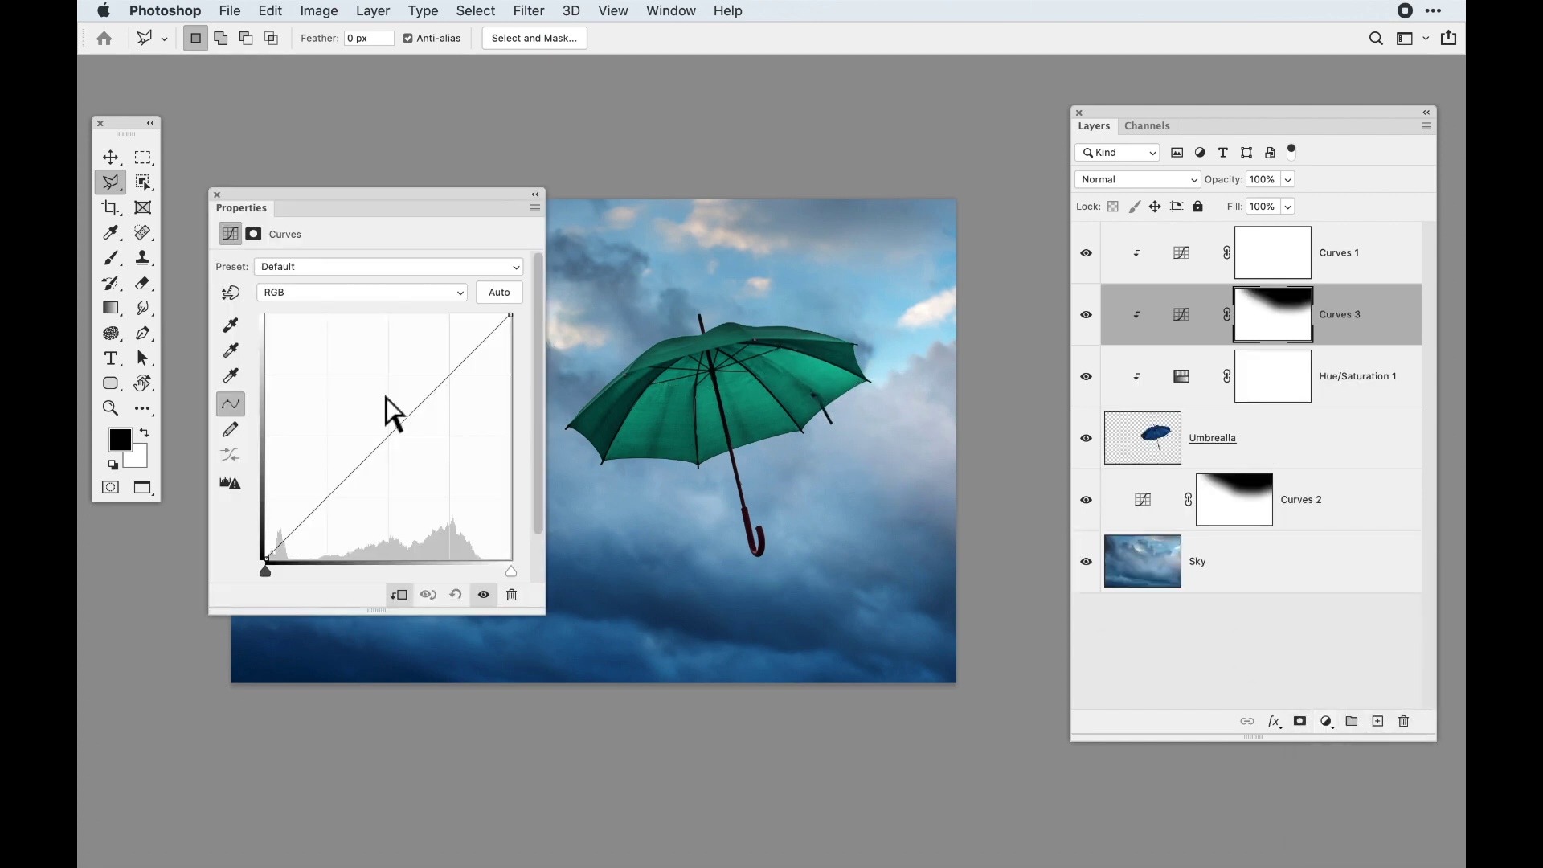
pyautogui.moveTo(355, 520); pyautogui.dragTo(346, 528)
pyautogui.moveTo(458, 413); pyautogui.dragTo(452, 363)
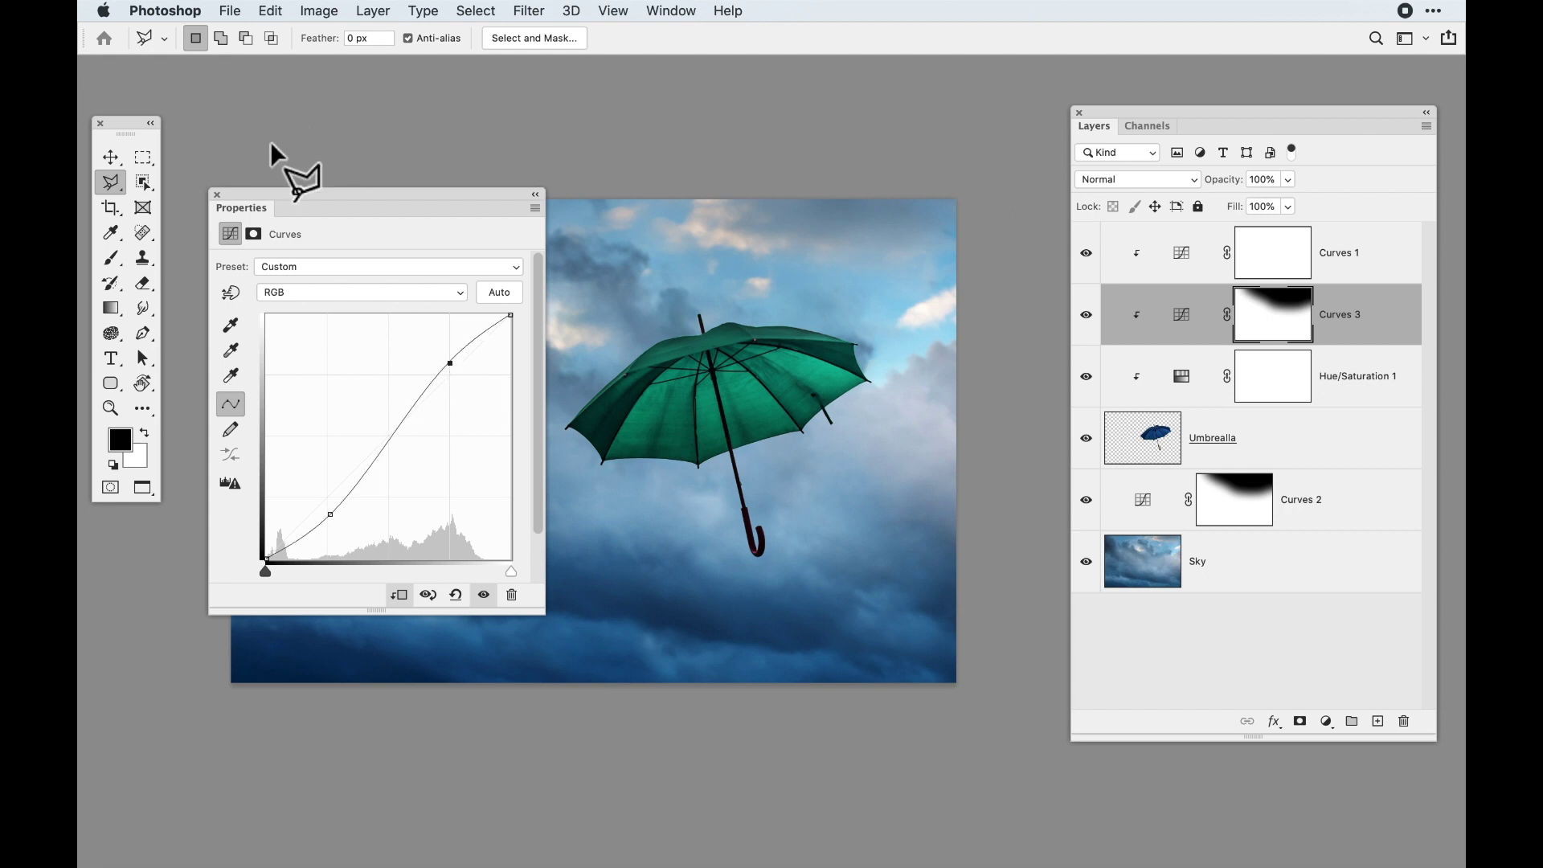
# Move the Curves 3 layer directly below the umbrella layer, then hide and show it to compare its effect on the sky
pyautogui.moveTo(1378, 335); pyautogui.dragTo(1378, 482)
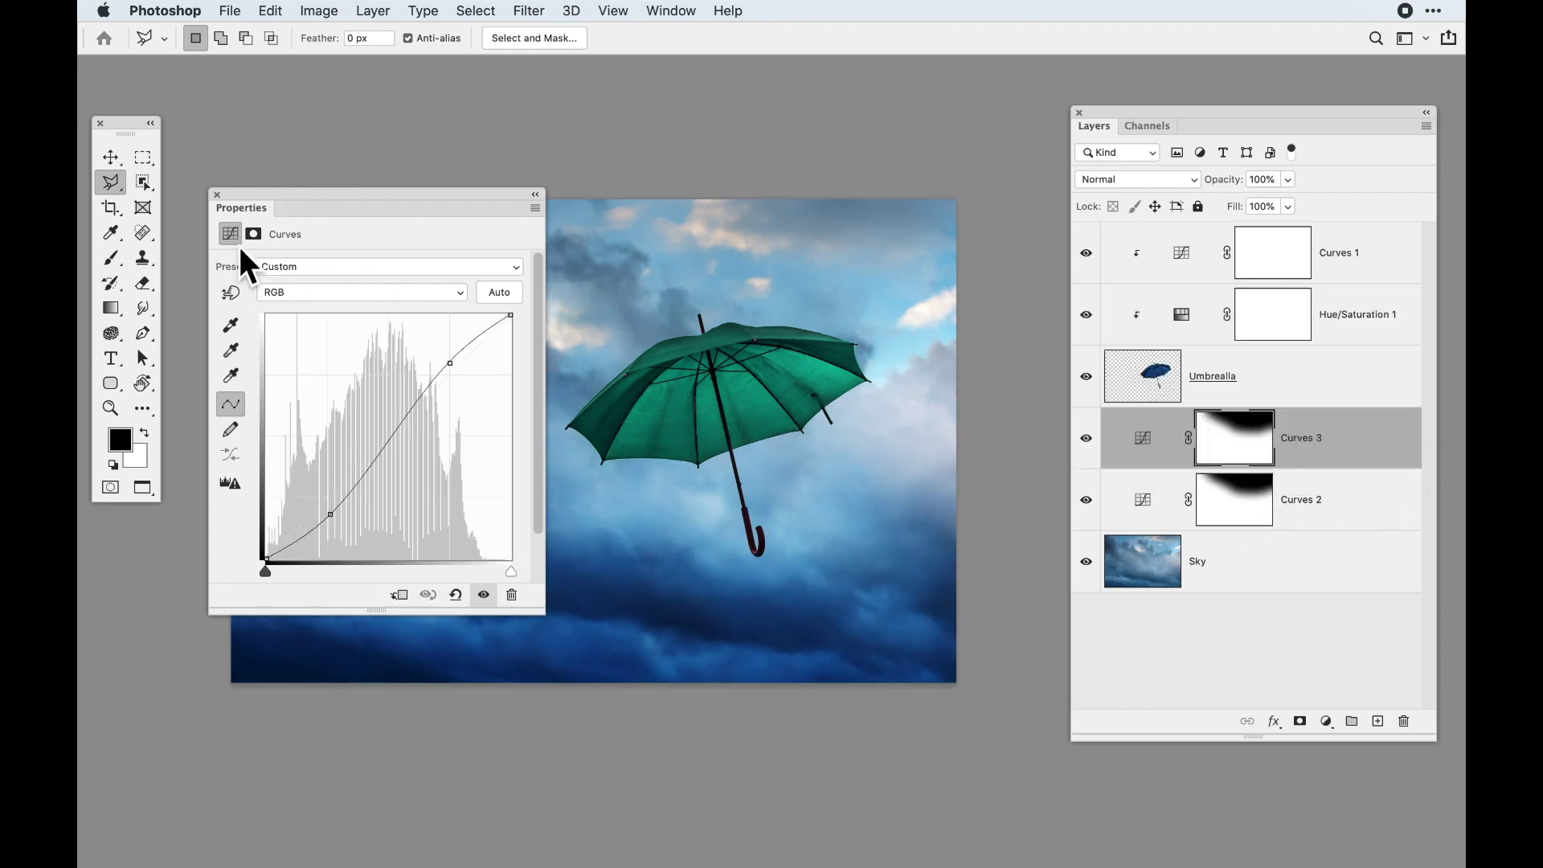
pyautogui.click(217, 195)
pyautogui.click(1086, 439)
pyautogui.click(1086, 438)
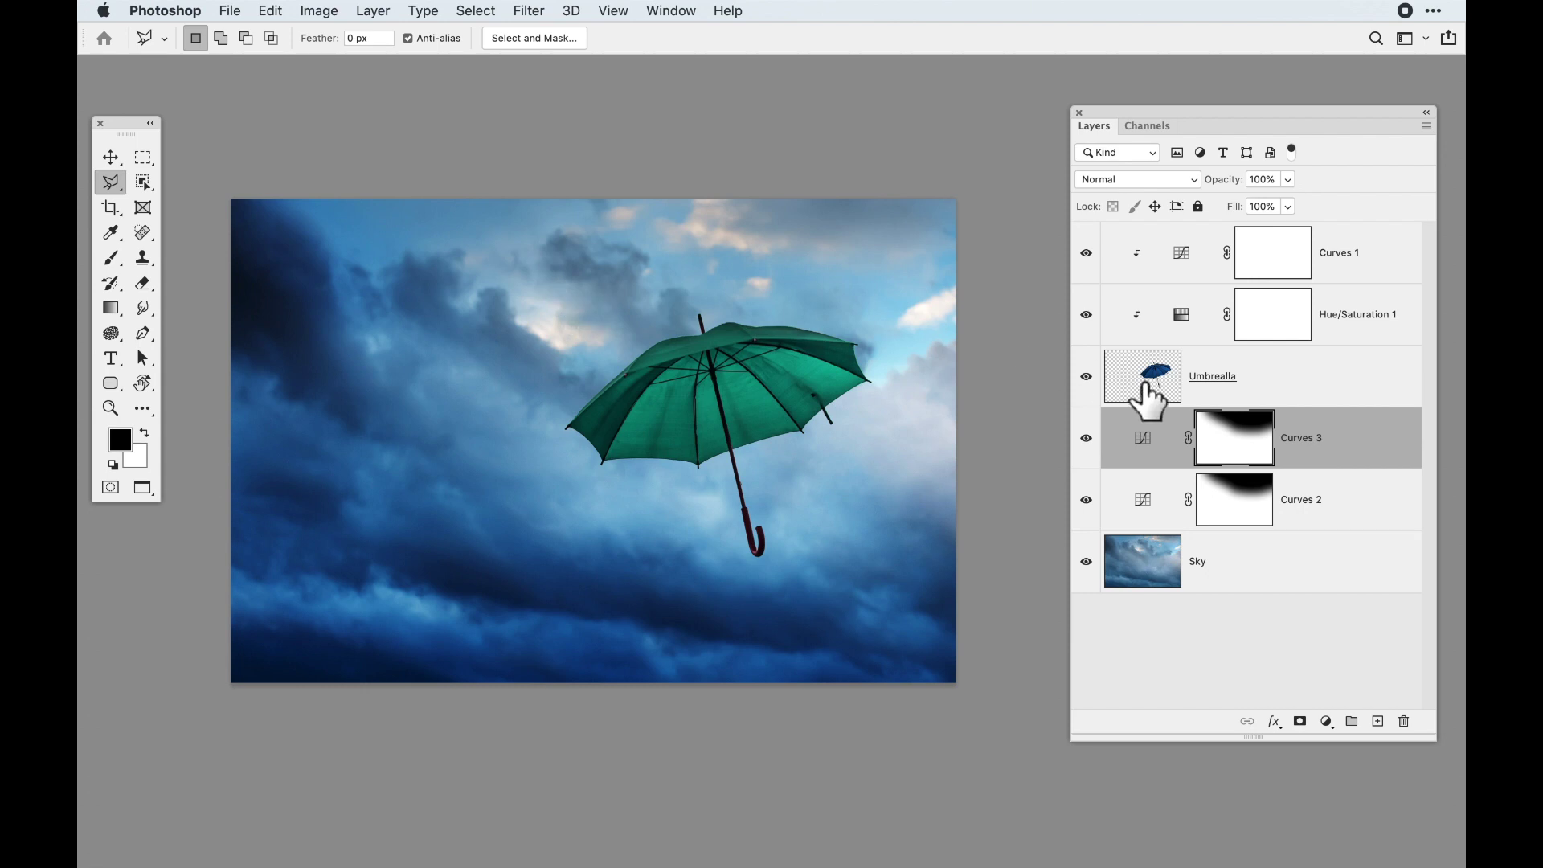
# Invert the Curves 3 layer mask so the adjustment affects the upper sky instead of the lower clouds
pyautogui.doubleClick(1245, 462)
pyautogui.moveTo(364, 197); pyautogui.dragTo(331, 197)
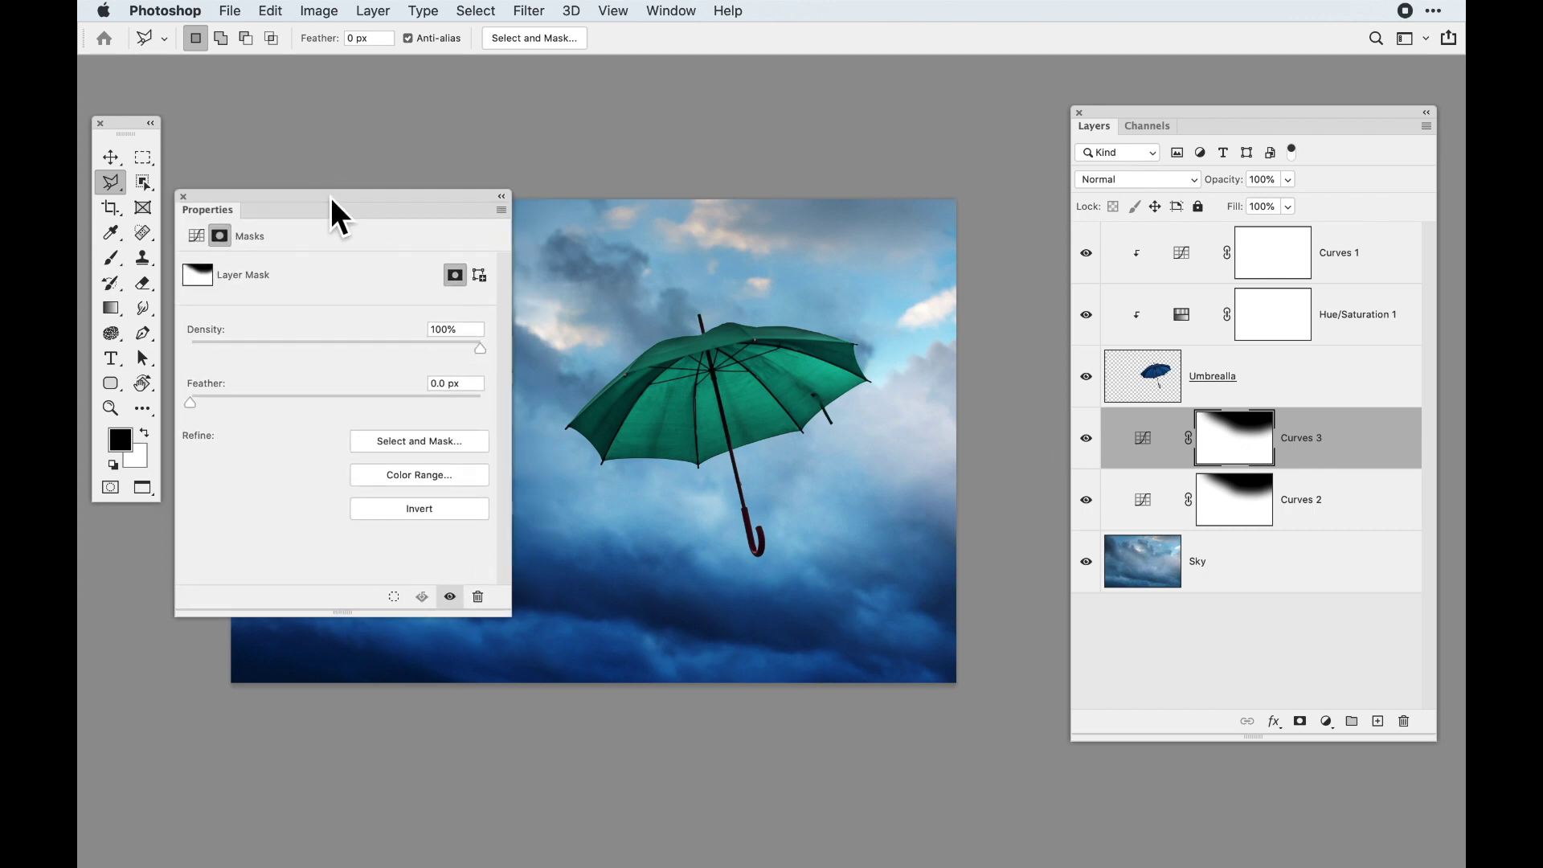
pyautogui.click(418, 512)
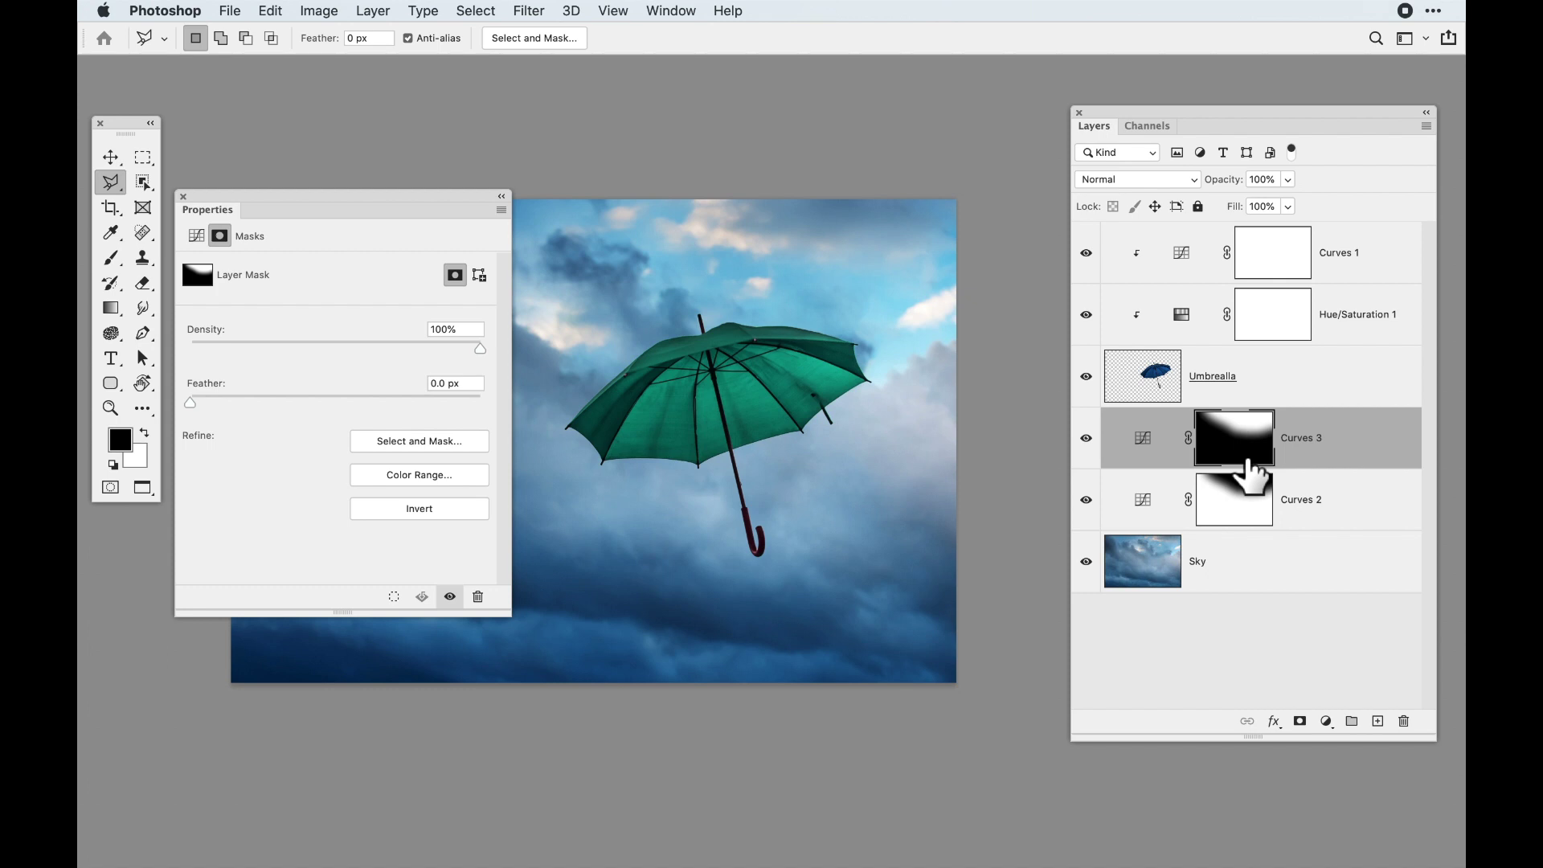
pyautogui.click(397, 513)
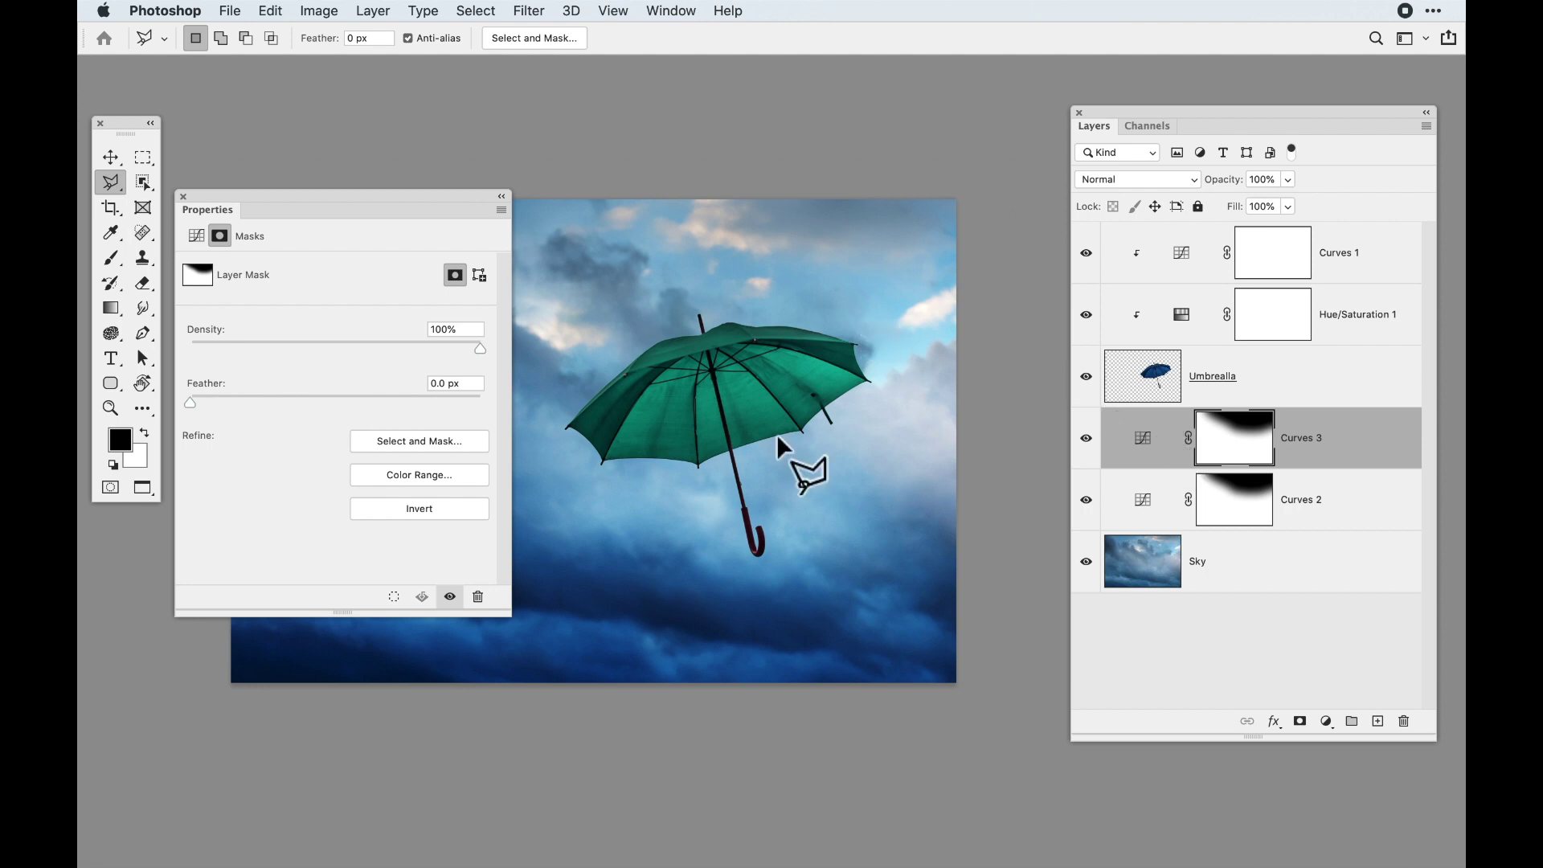
pyautogui.click(421, 509)
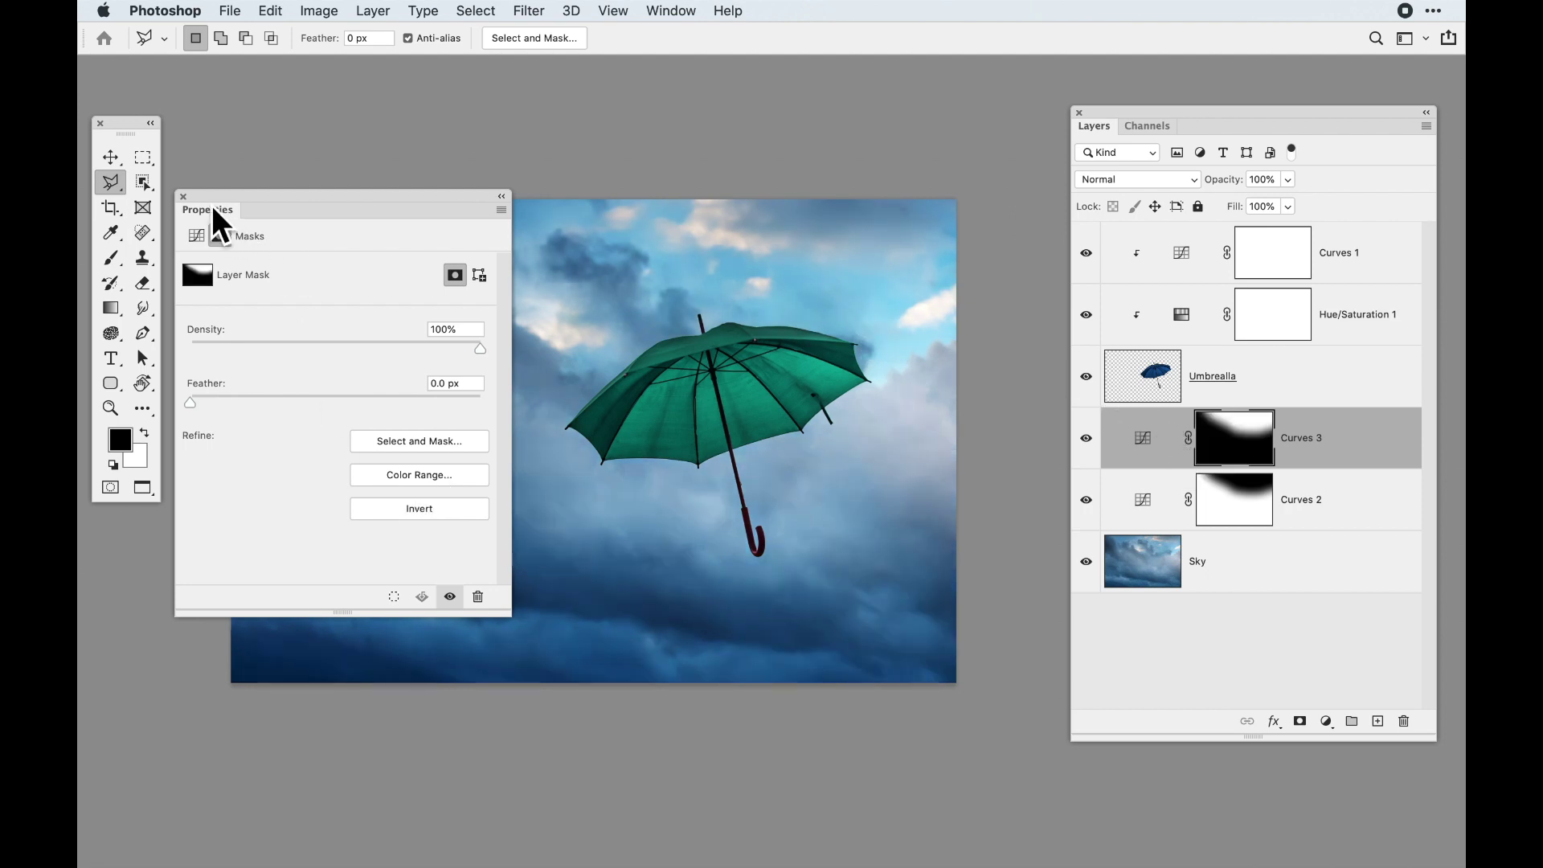
pyautogui.click(184, 197)
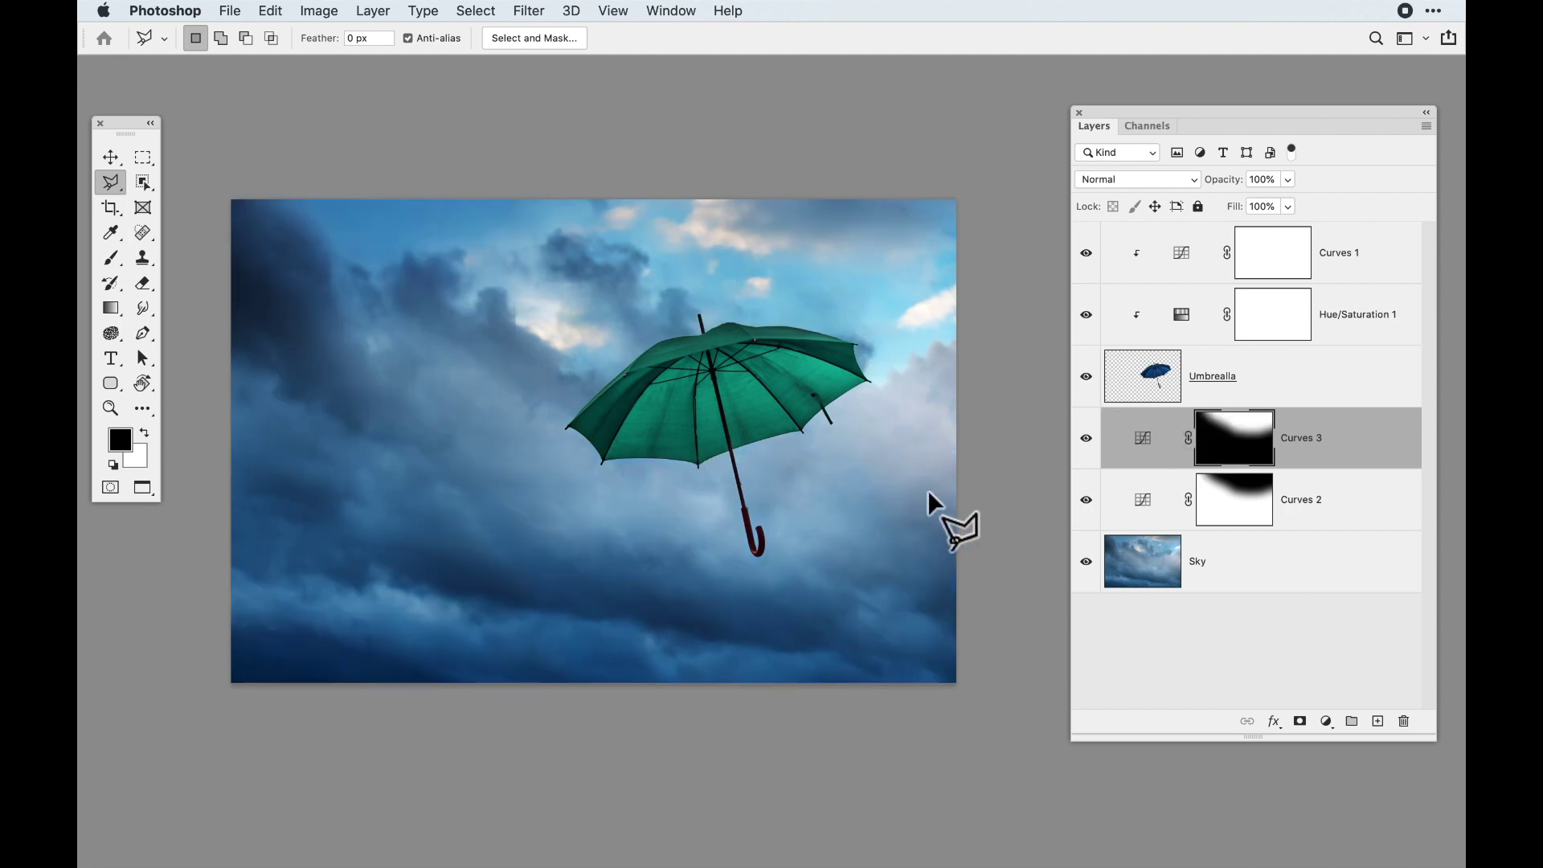
# Hide and show the Curves 3 and Curves 2 adjustments to compare the sky, and examine their opposite masks
pyautogui.click(1086, 438)
pyautogui.click(1086, 438)
pyautogui.click(1086, 438)
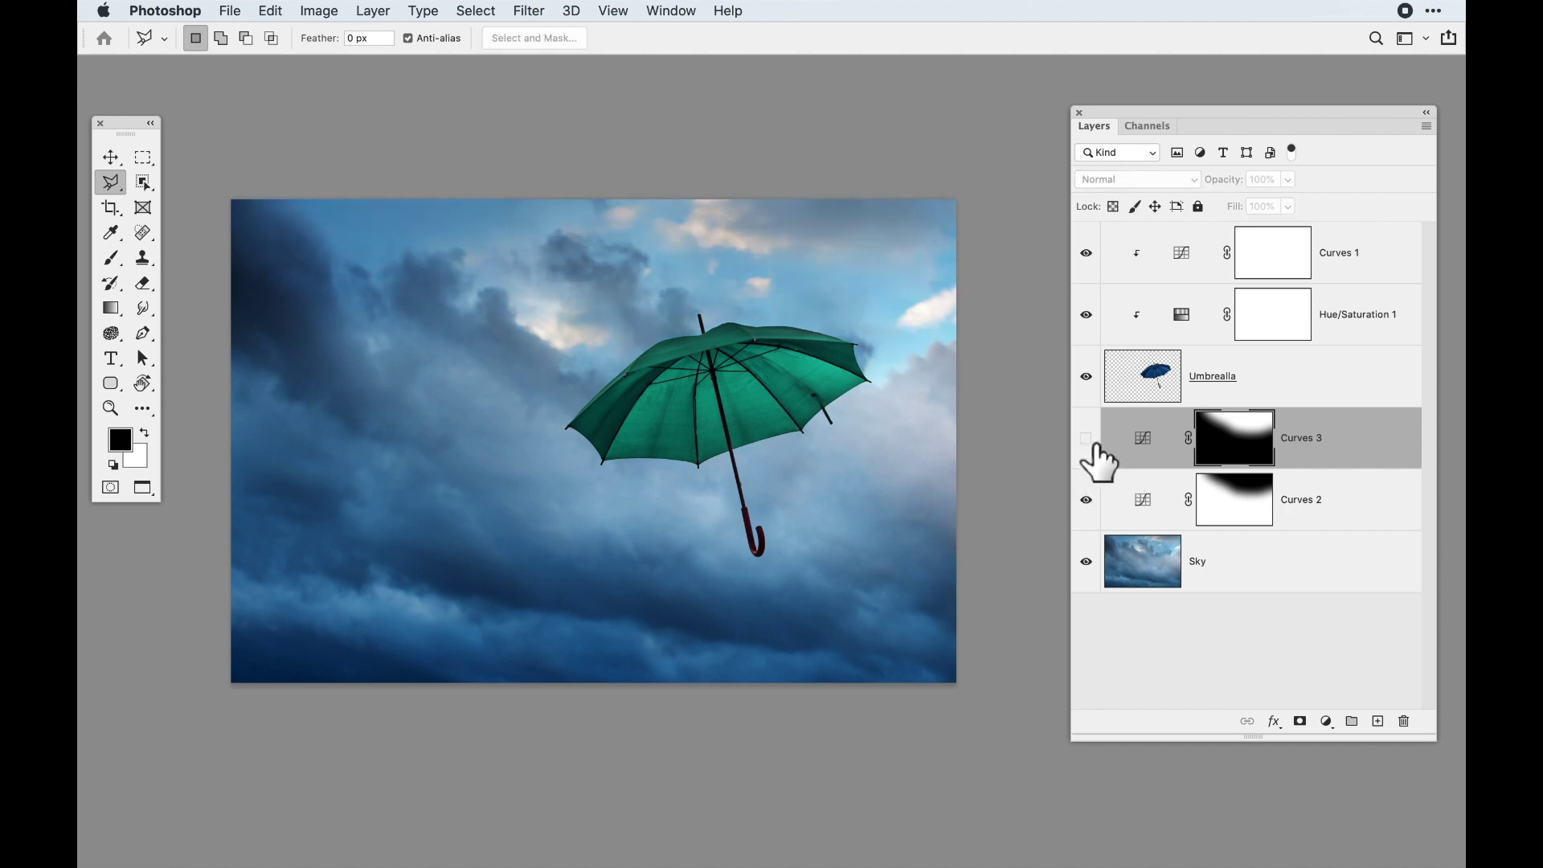
pyautogui.click(1086, 438)
pyautogui.click(1102, 510)
pyautogui.click(1102, 510)
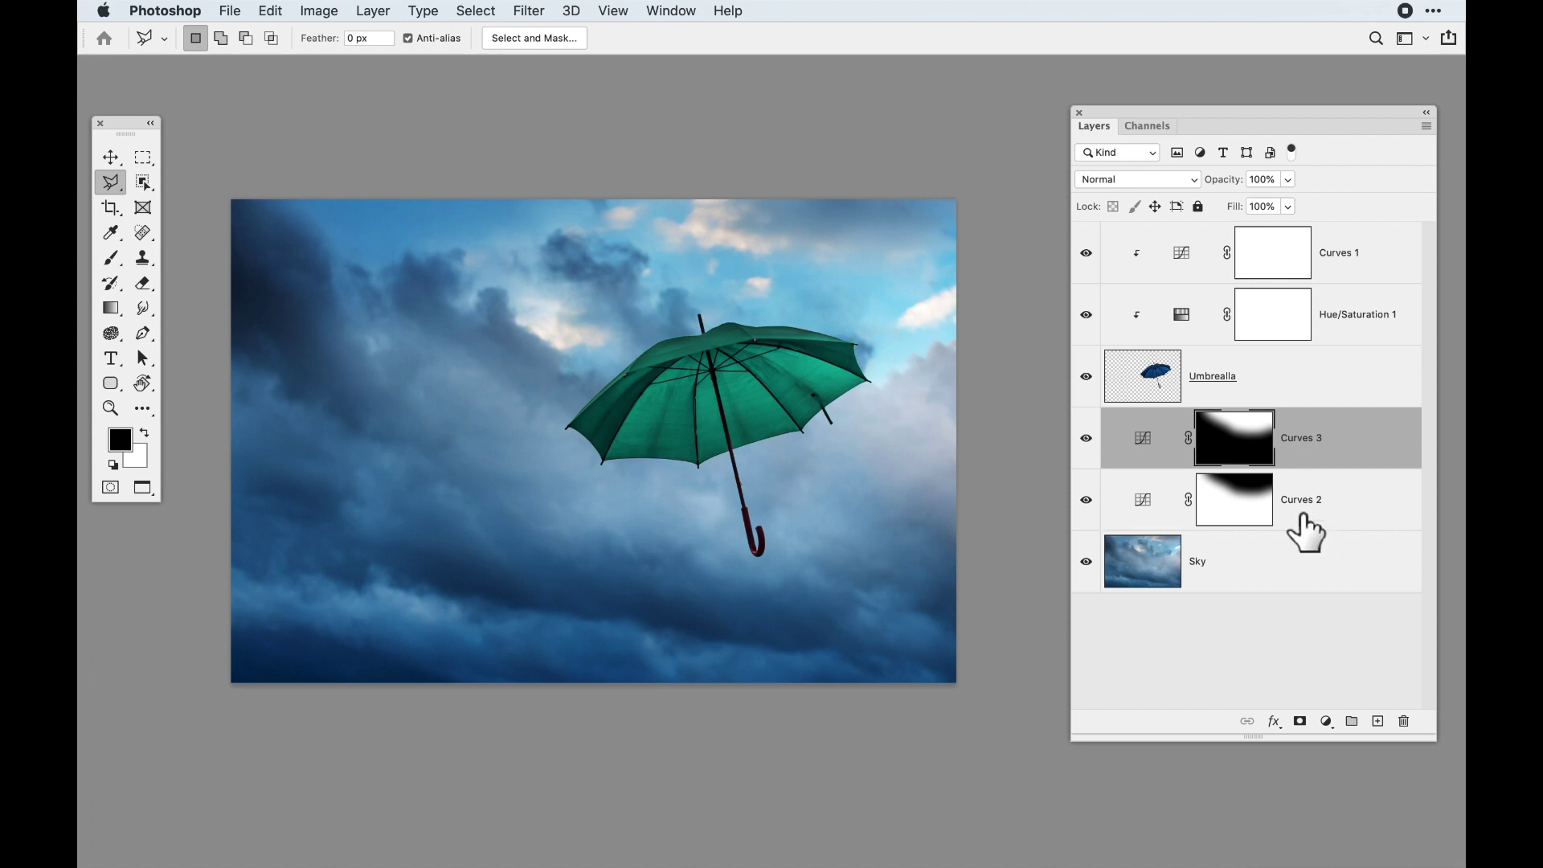
pyautogui.click(1259, 495)
pyautogui.click(1256, 433)
pyautogui.click(1267, 497)
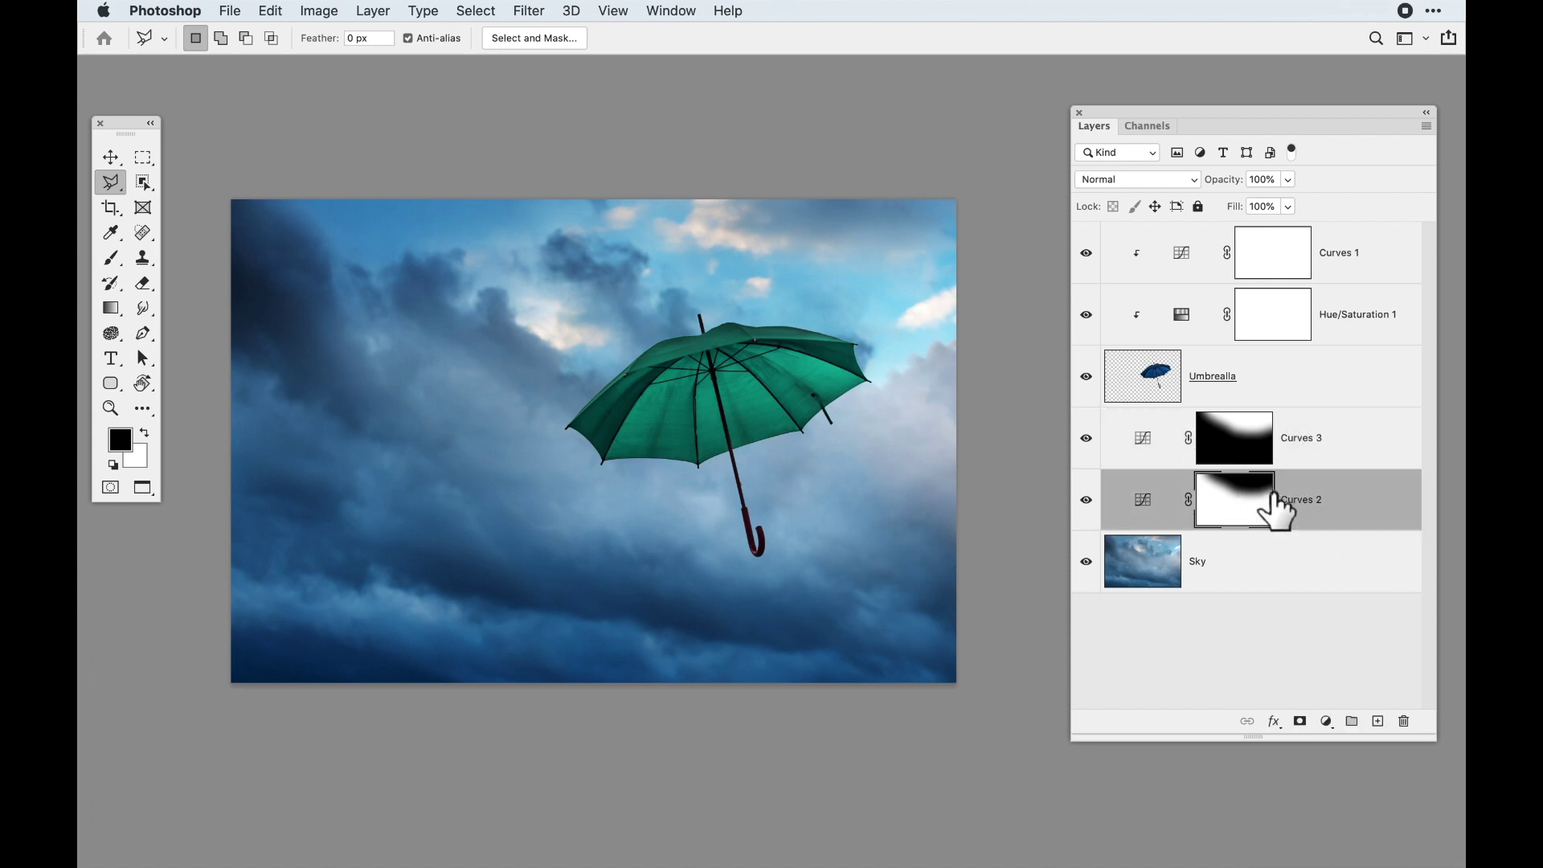
pyautogui.click(1261, 462)
pyautogui.click(1271, 510)
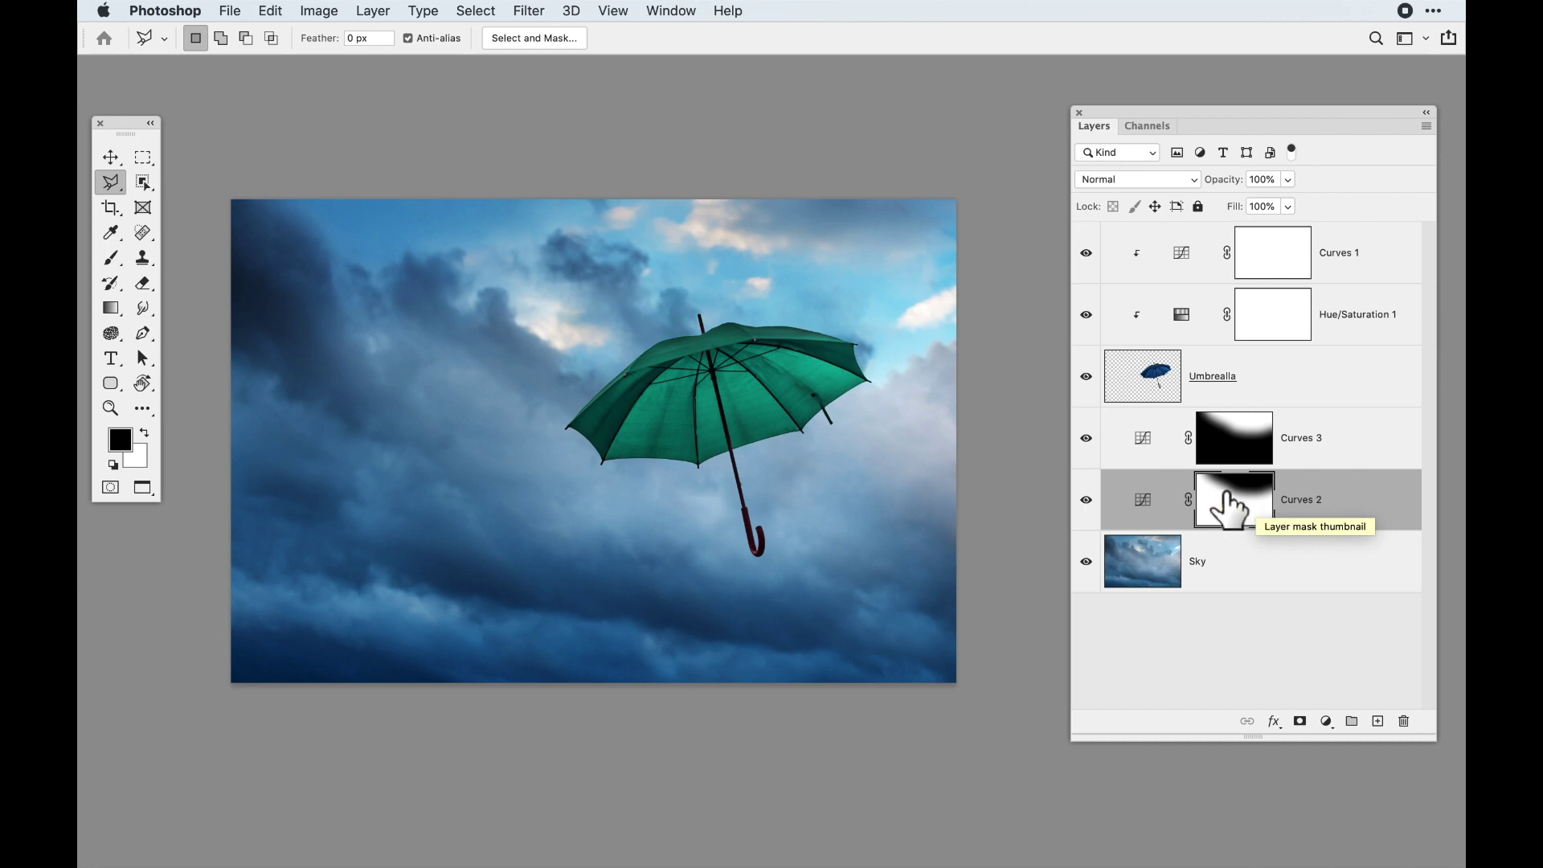
# Show only the Sky layer, make it active and display its colour channels
pyautogui.keyDown('alt'); pyautogui.click(1098, 571); pyautogui.keyUp('alt')
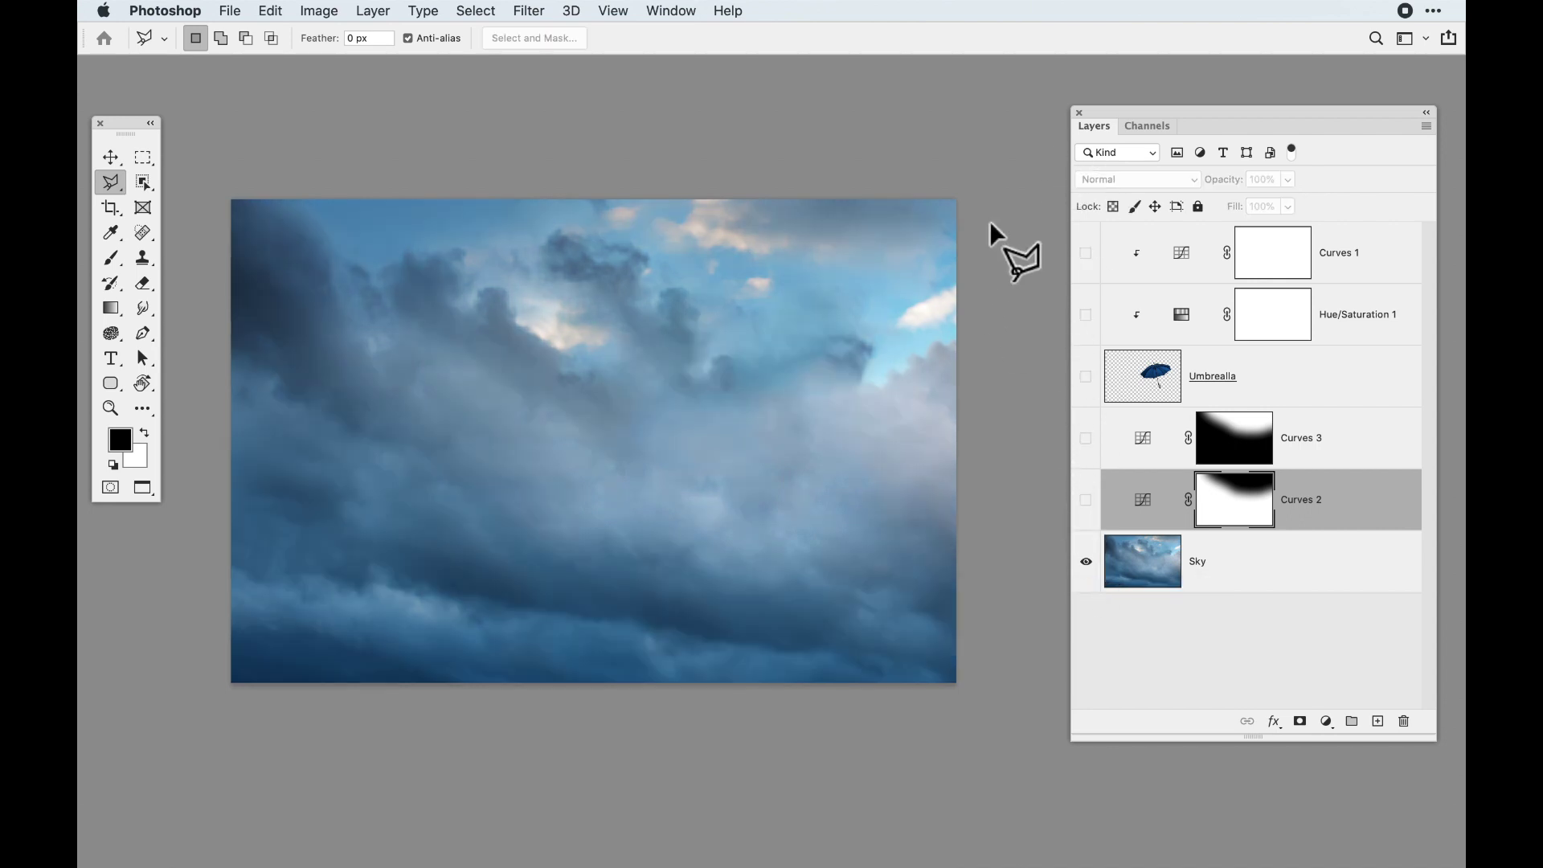
pyautogui.click(1145, 563)
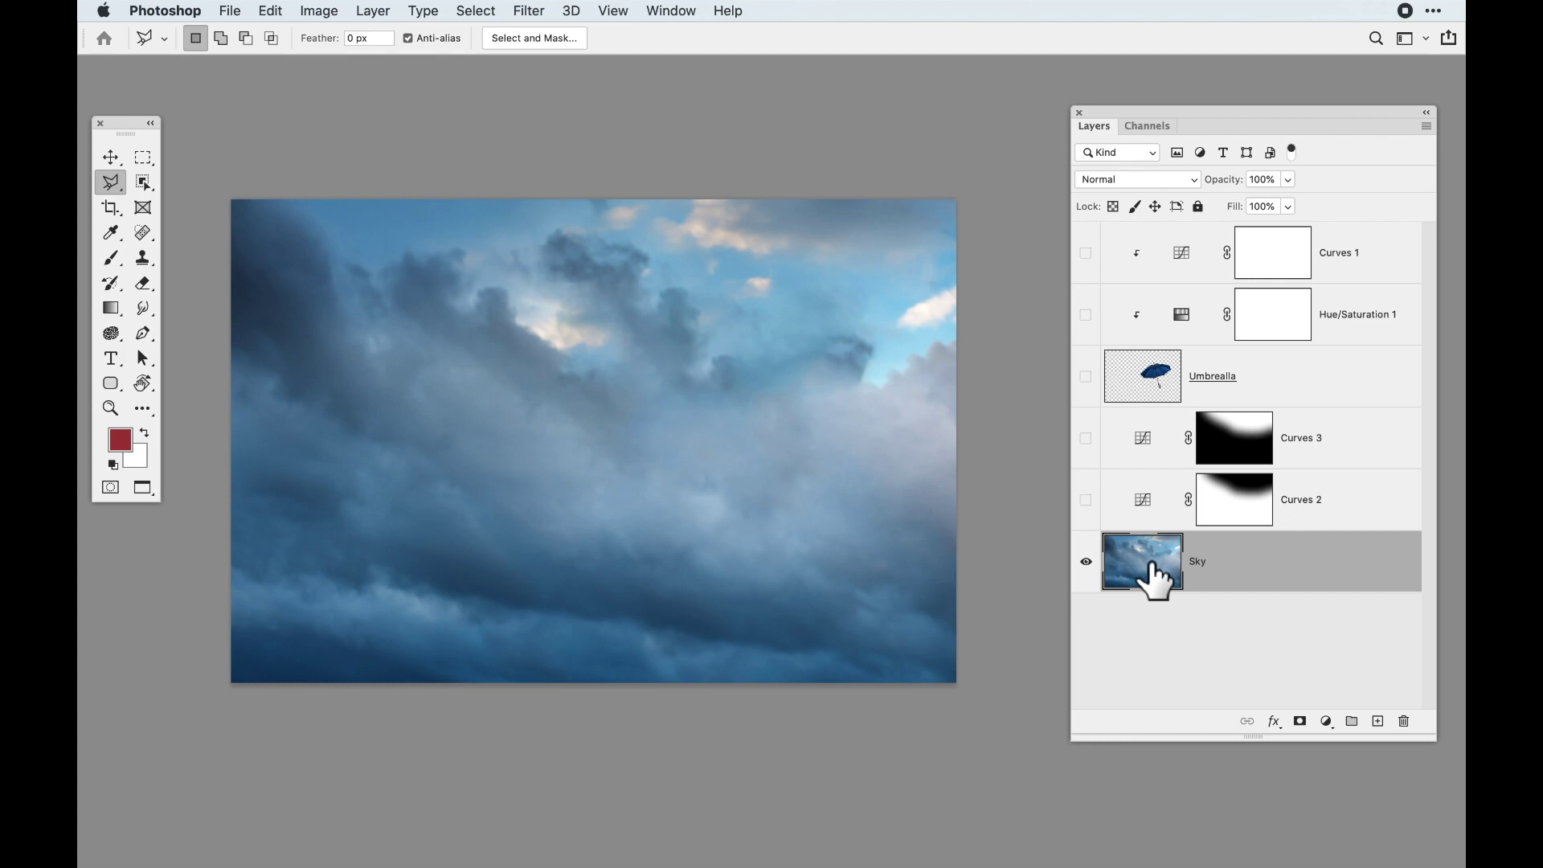
pyautogui.click(1152, 127)
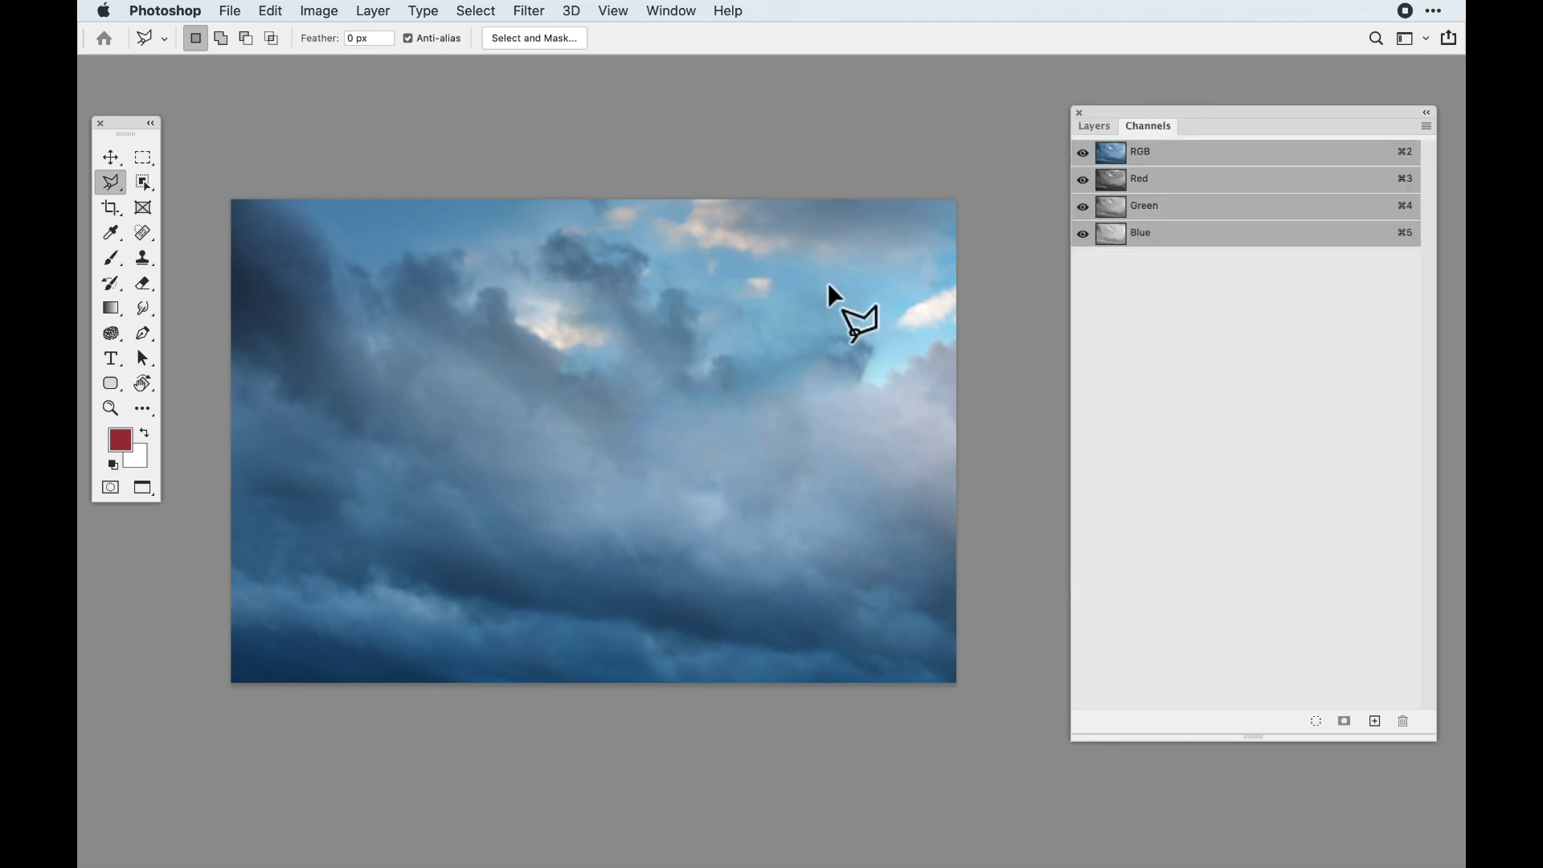
# Compare the Red, Green and Blue channels individually for contrast between the clouds and the sky
pyautogui.click(1123, 234)
pyautogui.click(1123, 207)
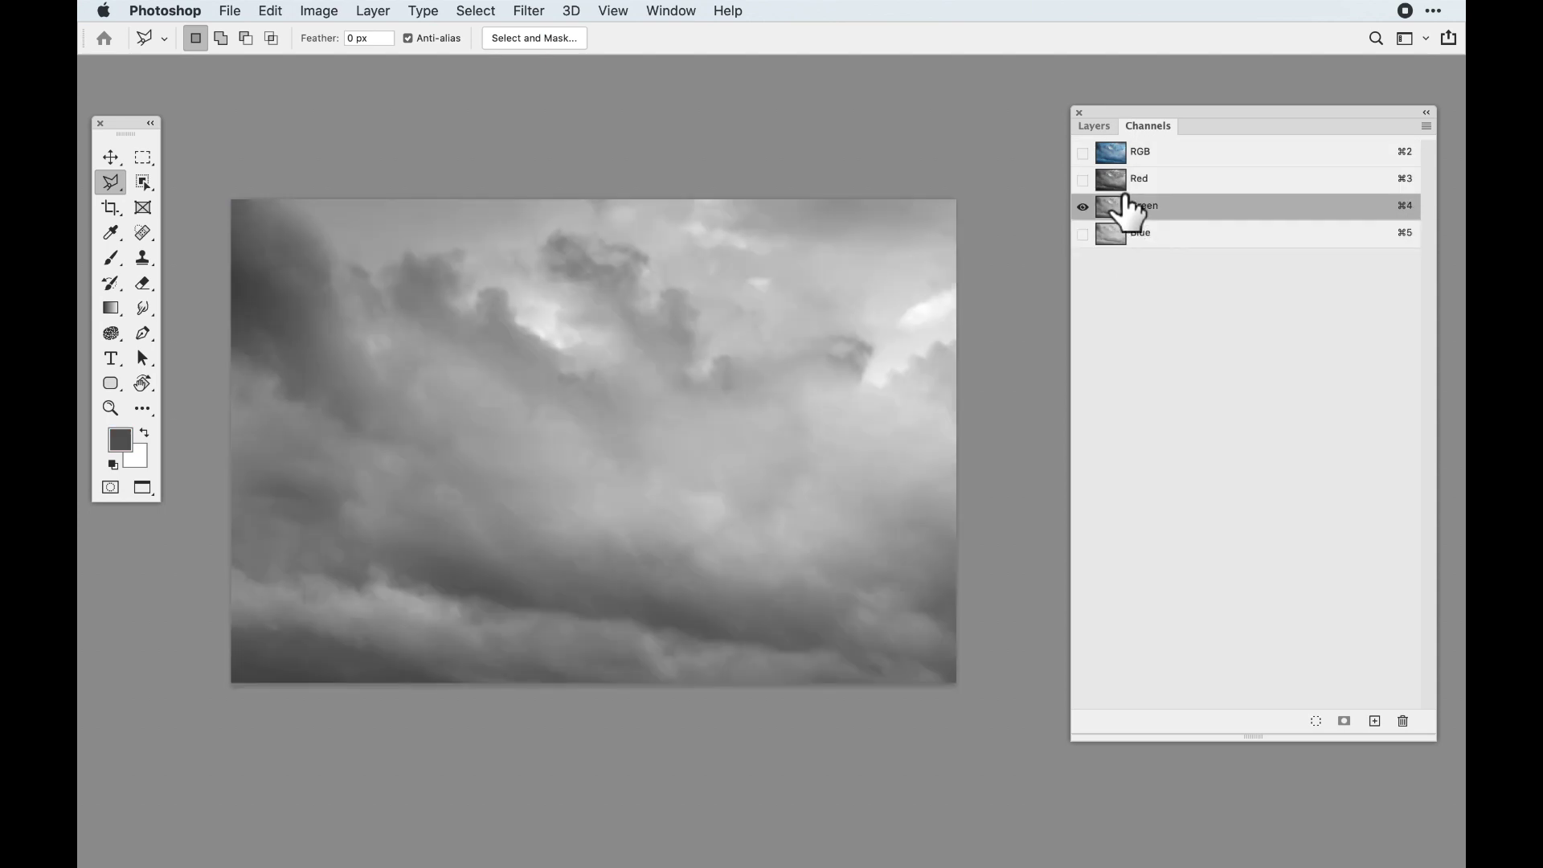
pyautogui.click(1122, 181)
pyautogui.click(1124, 235)
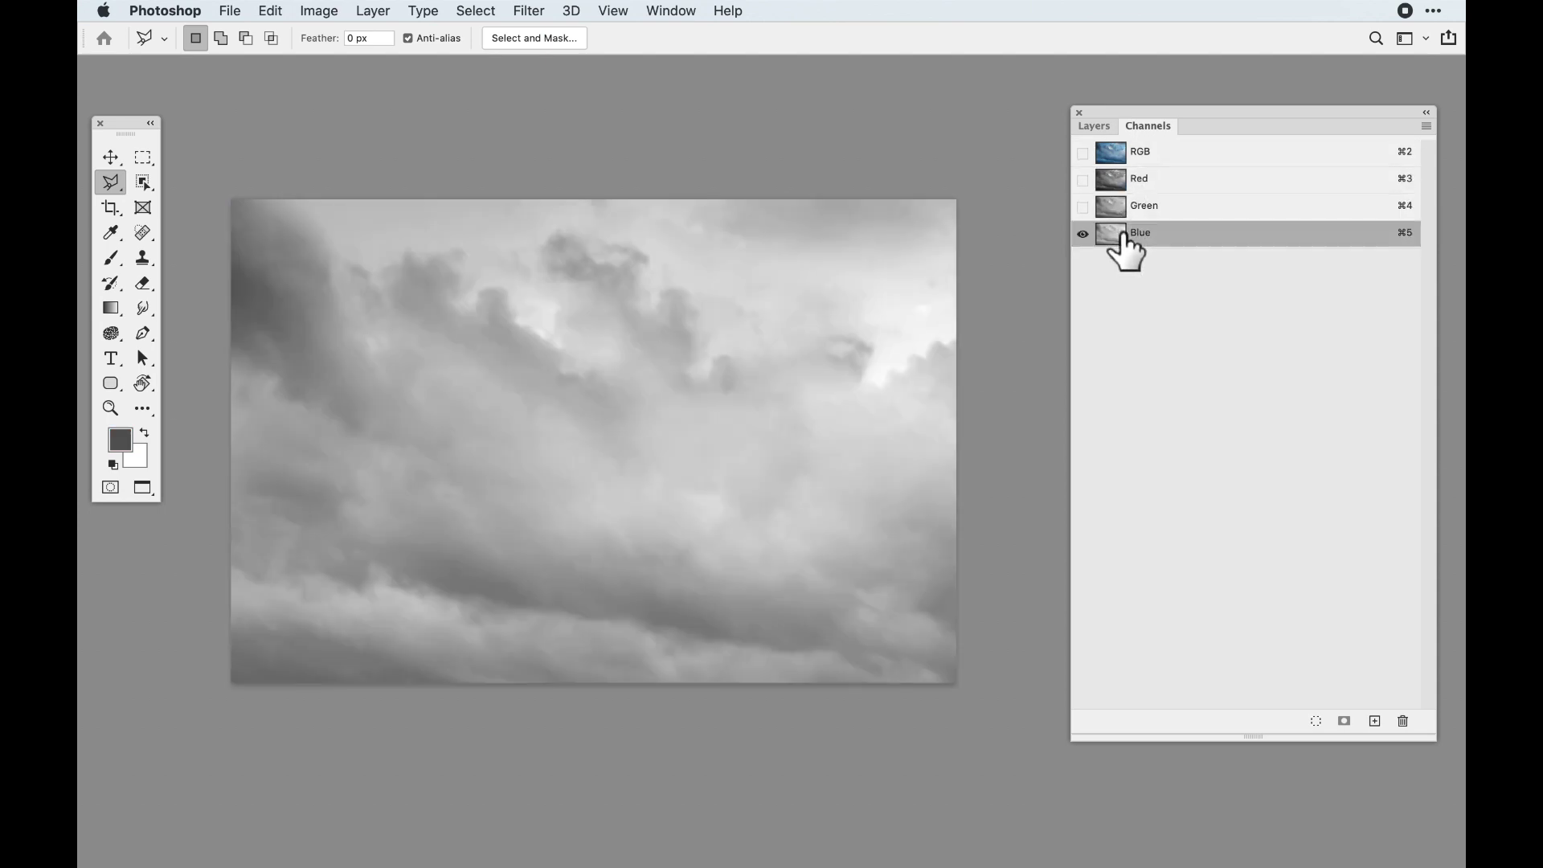
pyautogui.click(1127, 156)
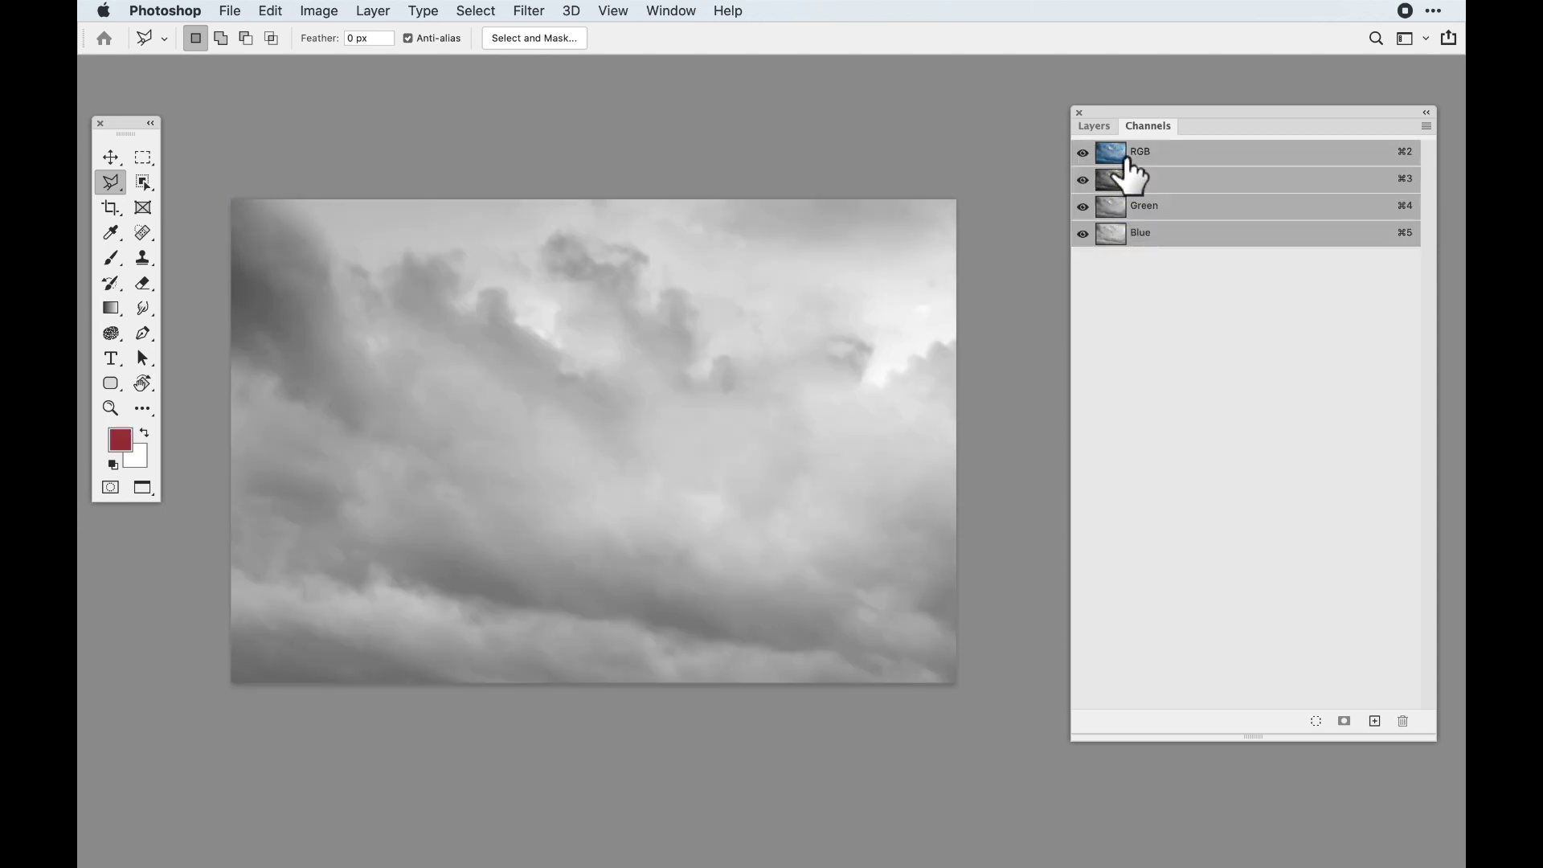
pyautogui.click(1123, 181)
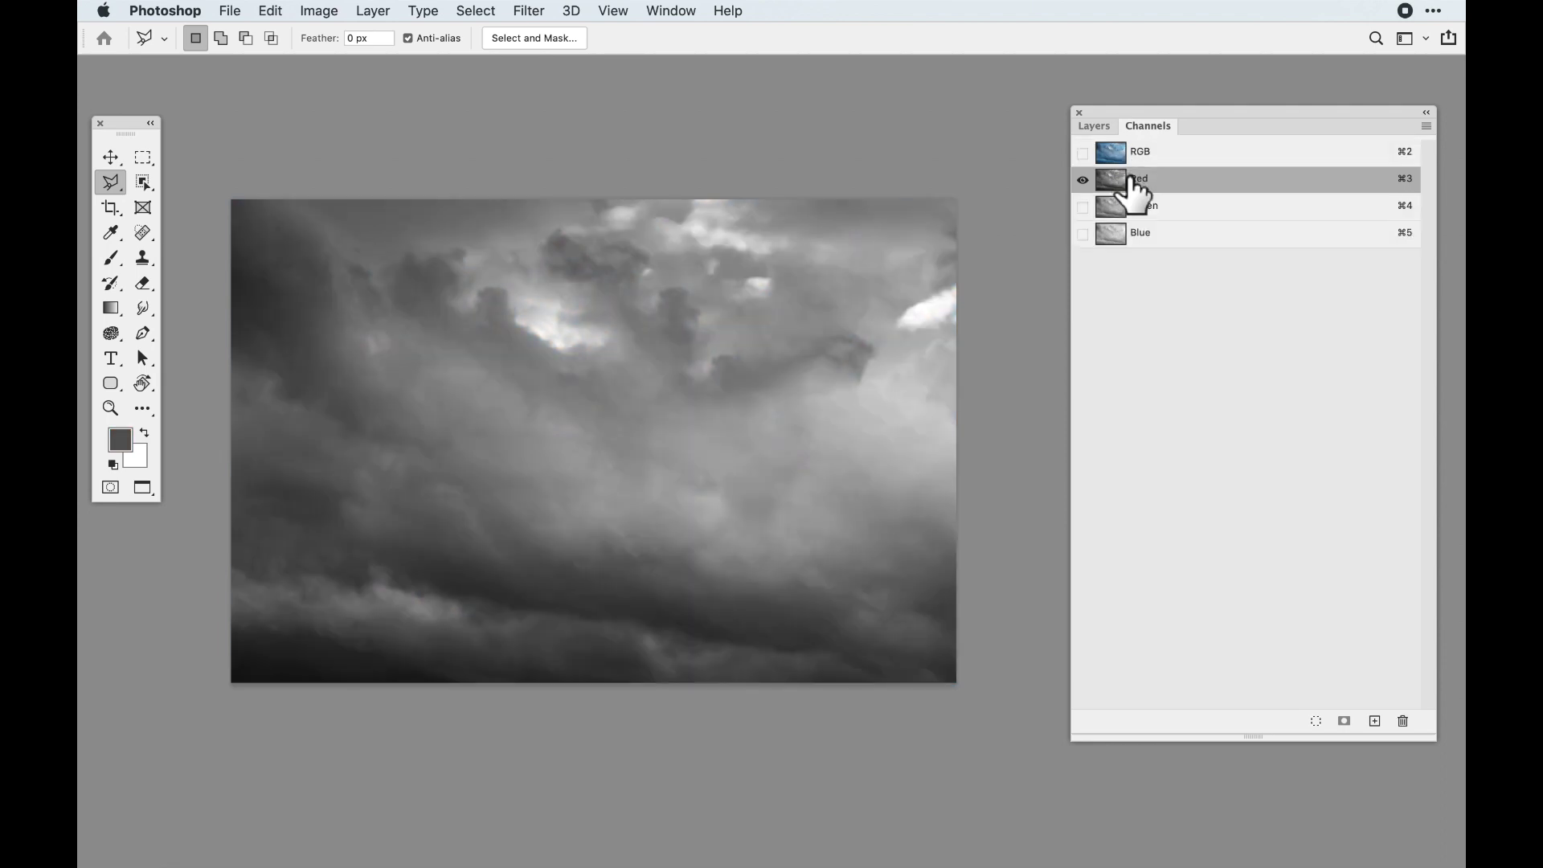
pyautogui.click(1124, 211)
pyautogui.click(1122, 235)
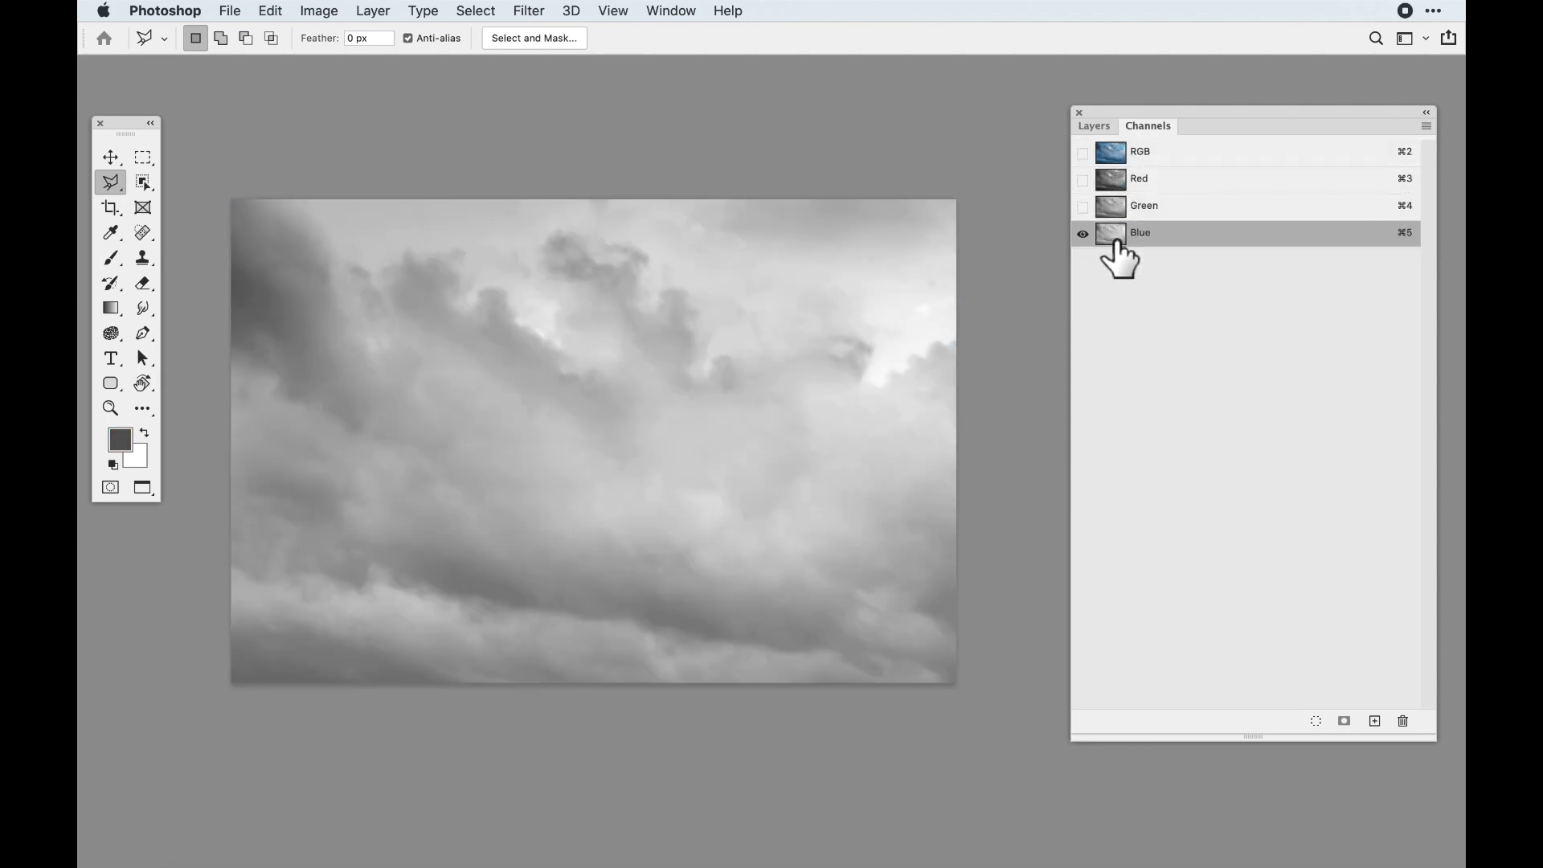
pyautogui.click(1124, 181)
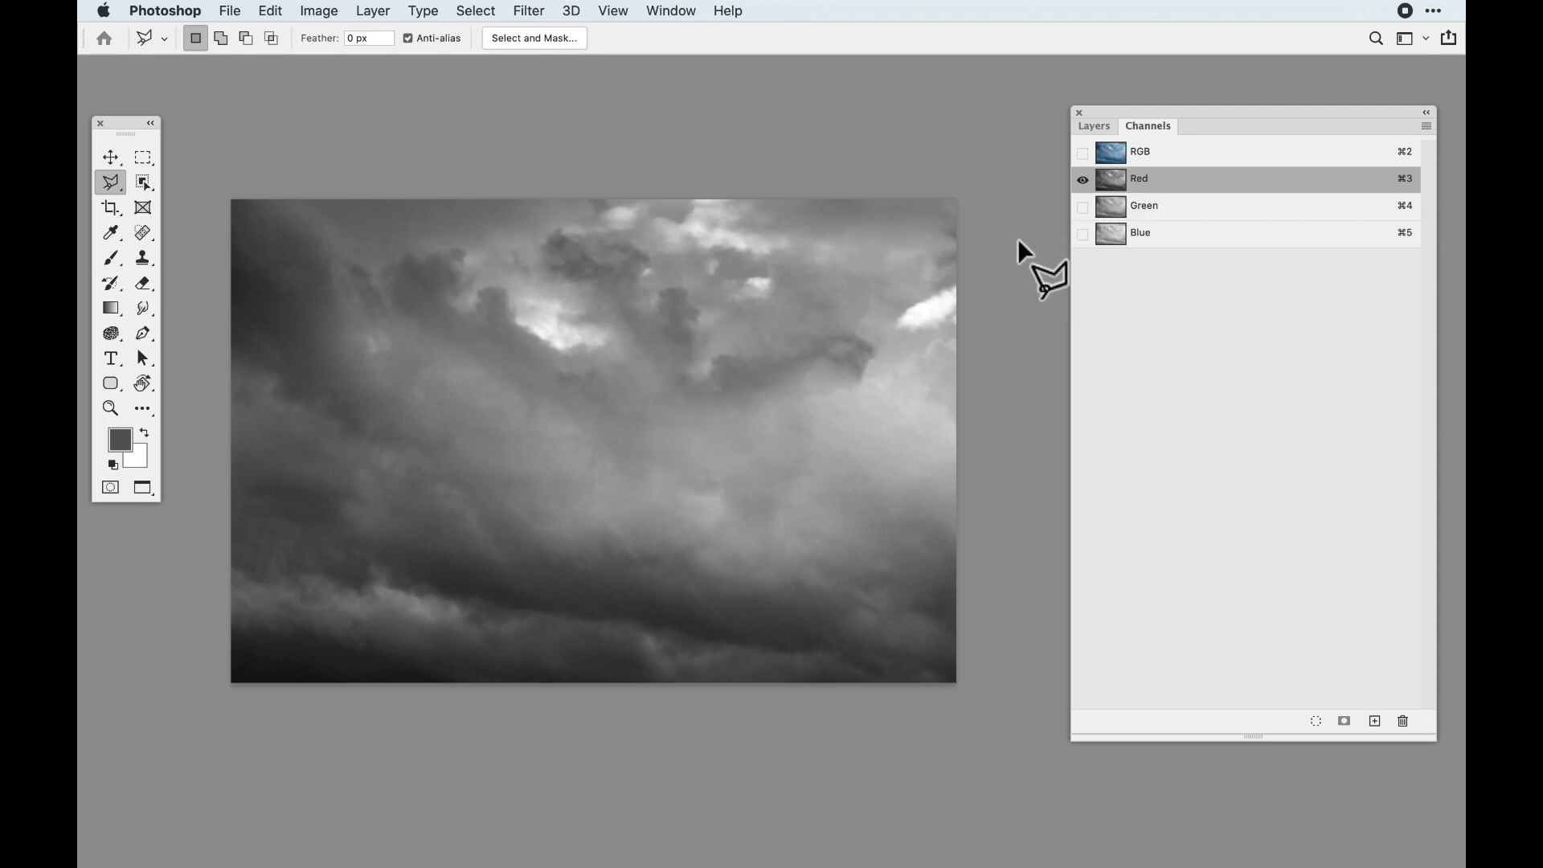
pyautogui.click(1125, 209)
pyautogui.click(1129, 235)
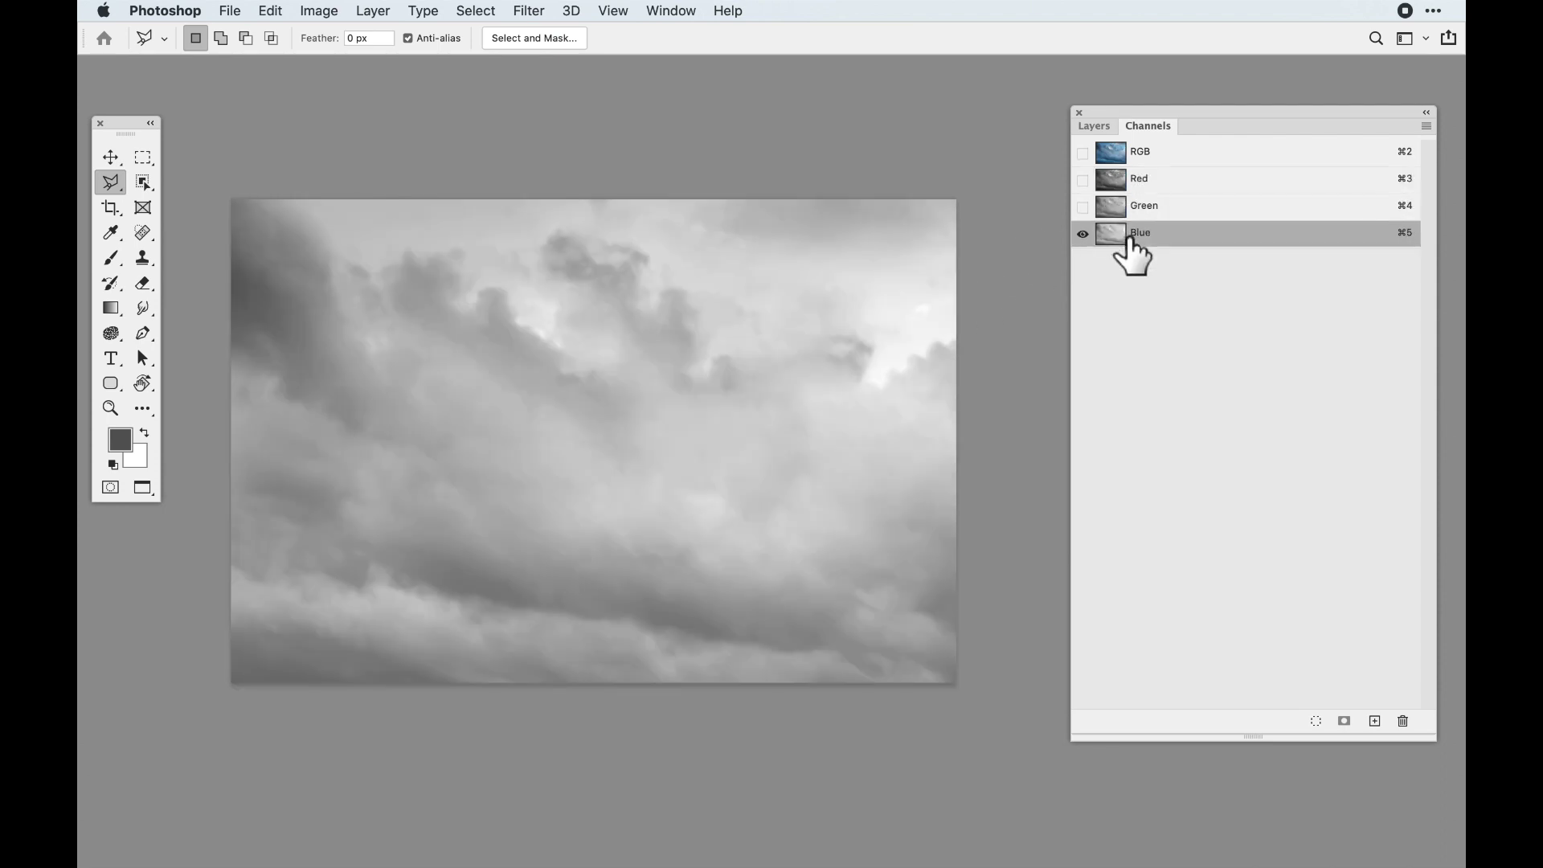
pyautogui.click(1125, 191)
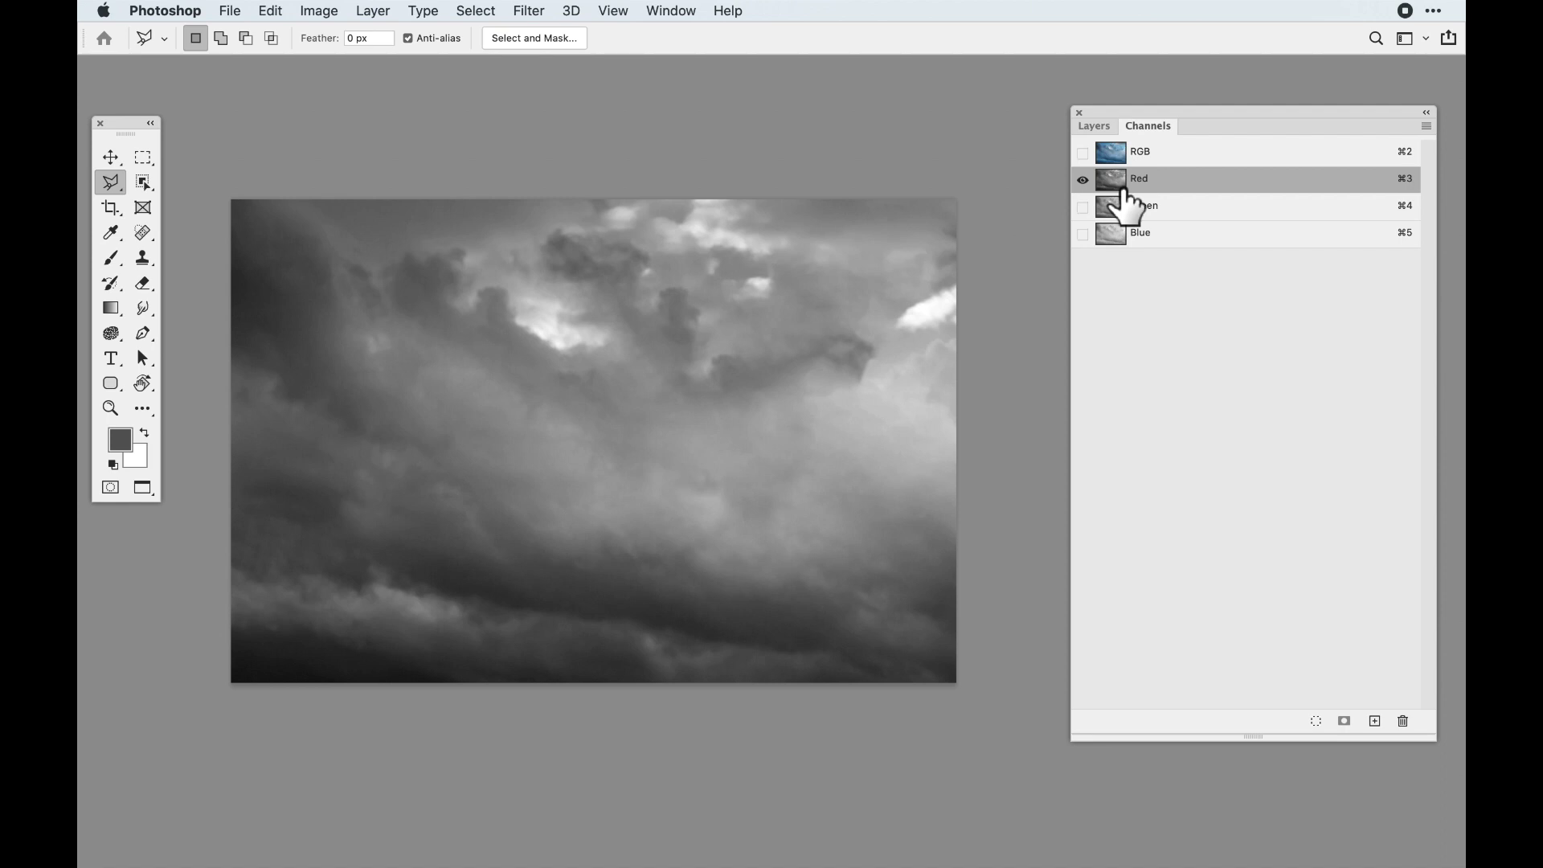
# Duplicate the Red channel and raise the copy's contrast with Levels, setting the black input to 41 and white input to 120
pyautogui.moveTo(1192, 183); pyautogui.dragTo(1375, 722)
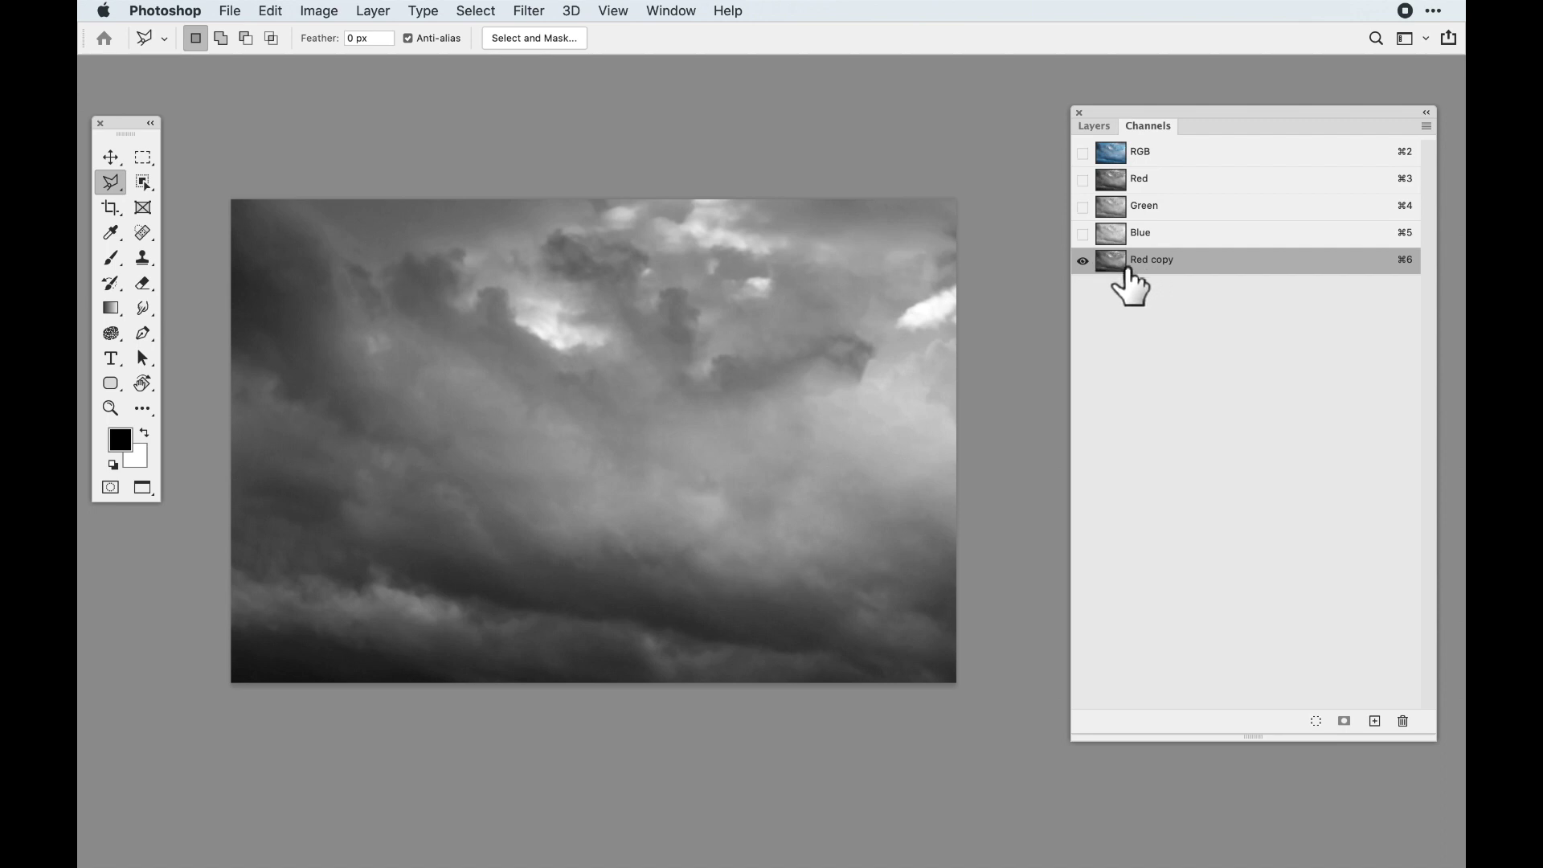
pyautogui.press('super+l')
pyautogui.moveTo(1291, 513); pyautogui.dragTo(1184, 508)
pyautogui.moveTo(1046, 509); pyautogui.dragTo(1087, 514)
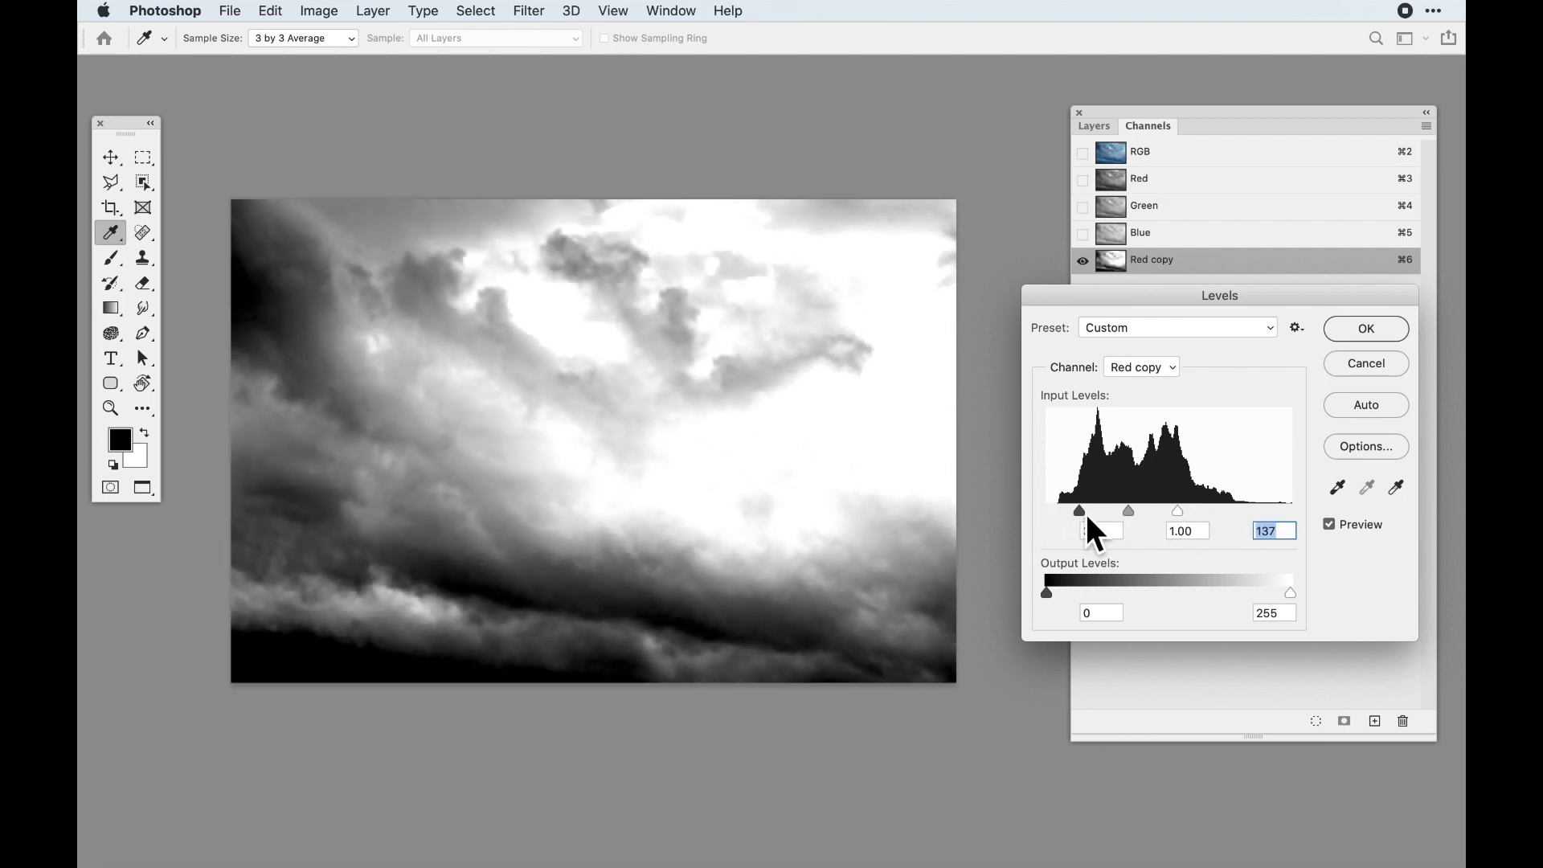
pyautogui.moveTo(1183, 510); pyautogui.dragTo(1092, 514)
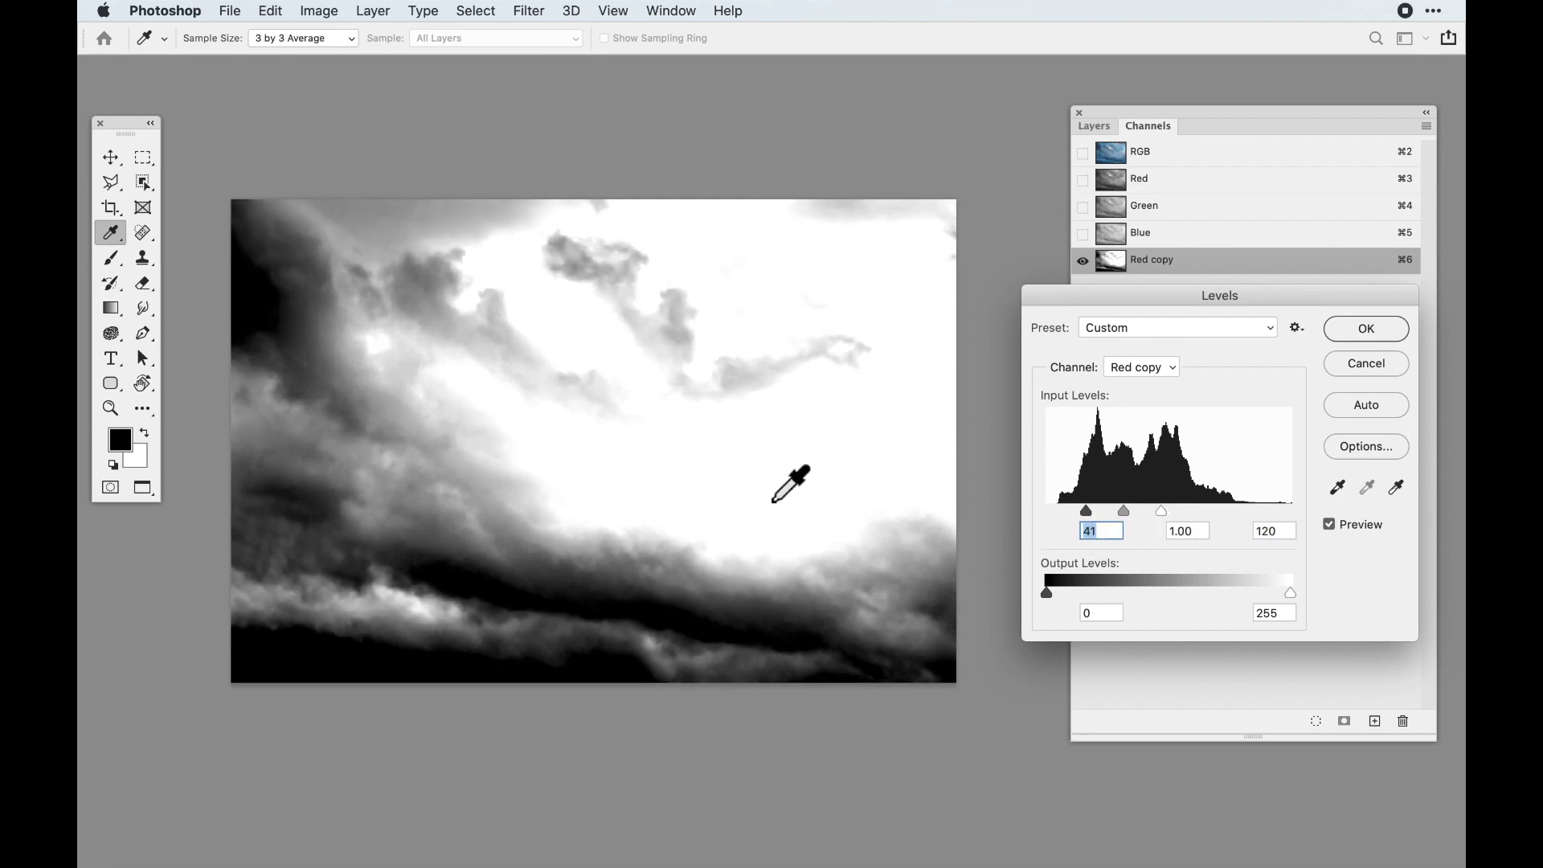
pyautogui.click(1398, 332)
pyautogui.press('l')
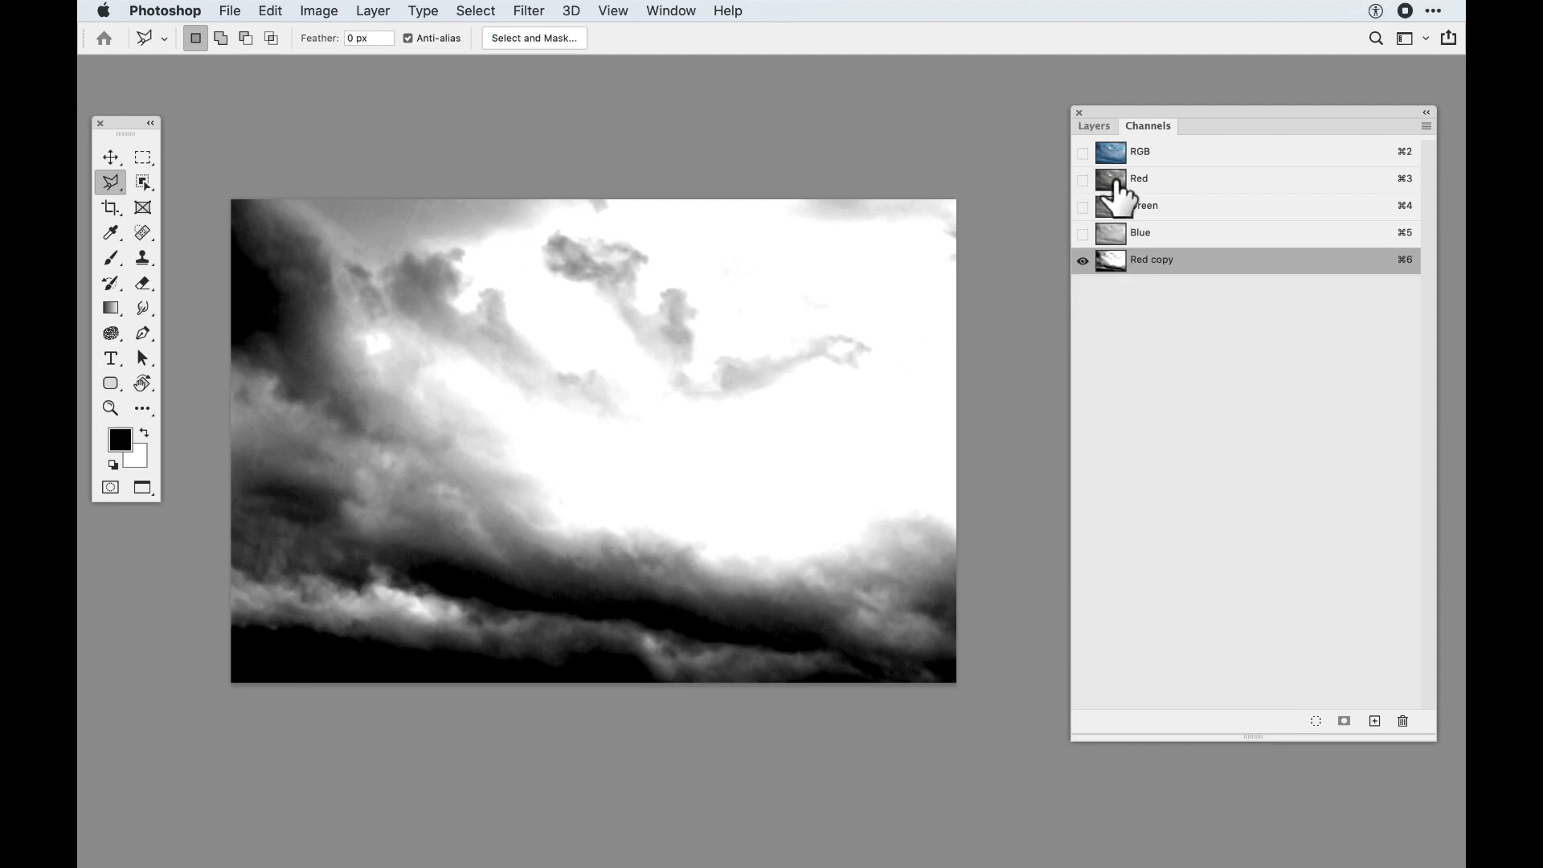
# Load the Red copy channel as a selection and invert it to select the dark clouds
pyautogui.keyDown('super'); pyautogui.click(1118, 267); pyautogui.keyUp('super')
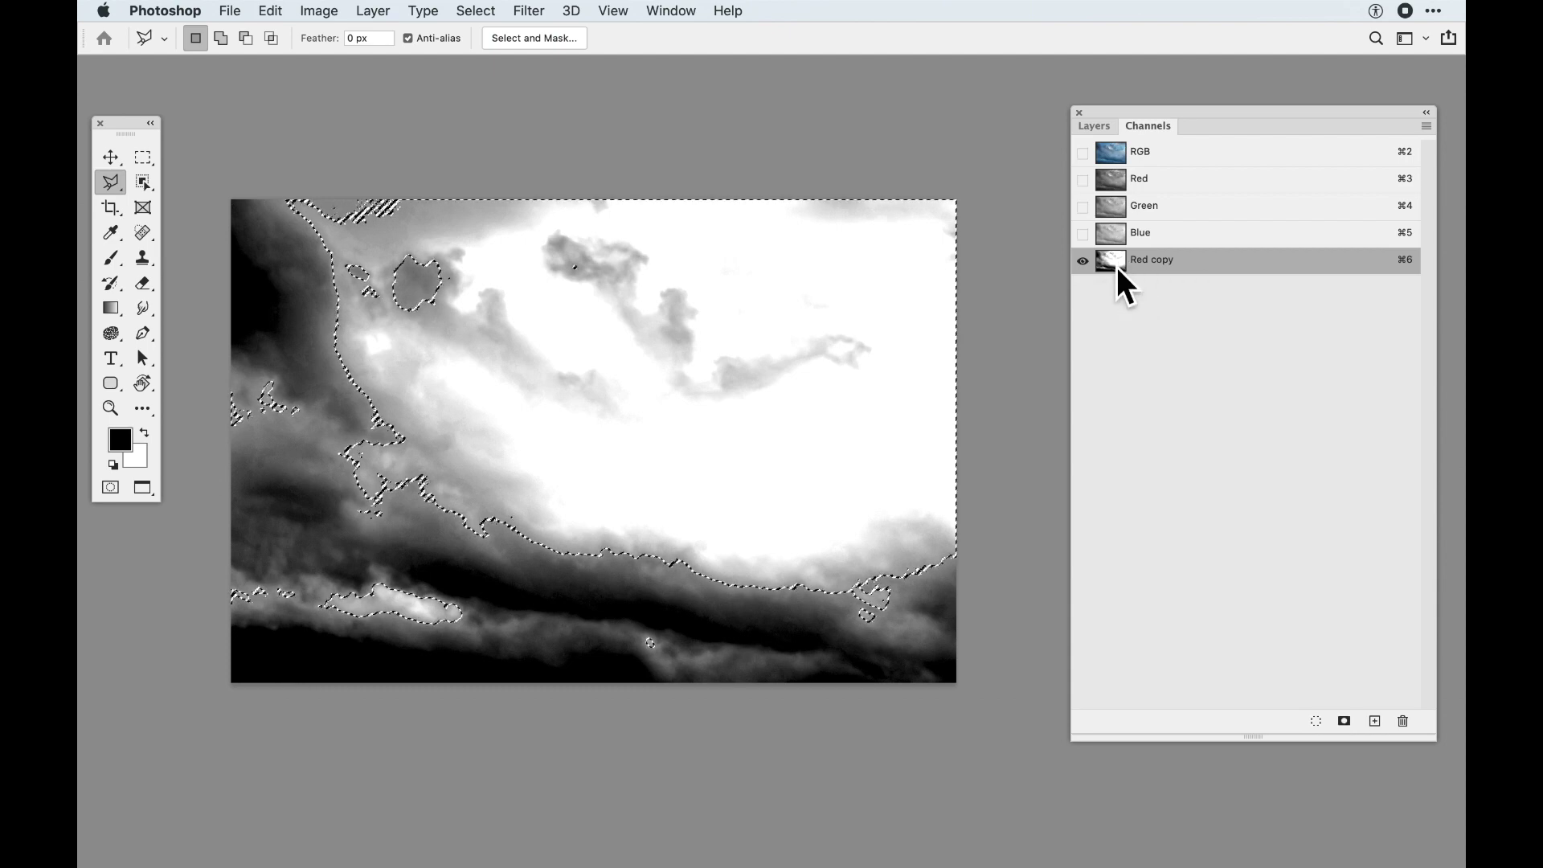
pyautogui.click(486, 11)
pyautogui.click(519, 88)
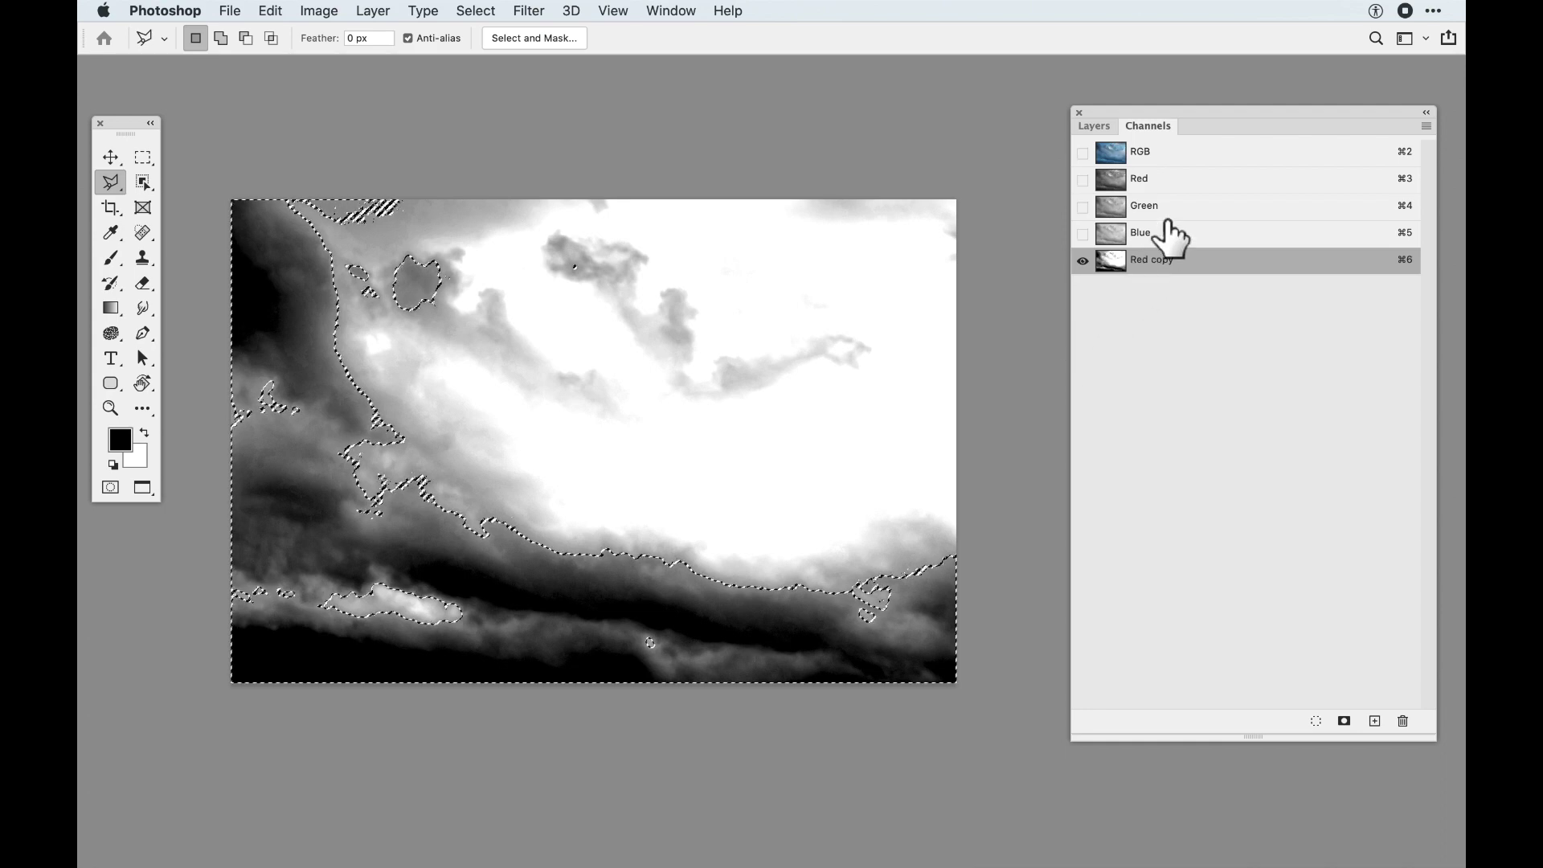
# Return to the RGB composite and make all layers visible again, keeping the cloud selection
pyautogui.click(1171, 160)
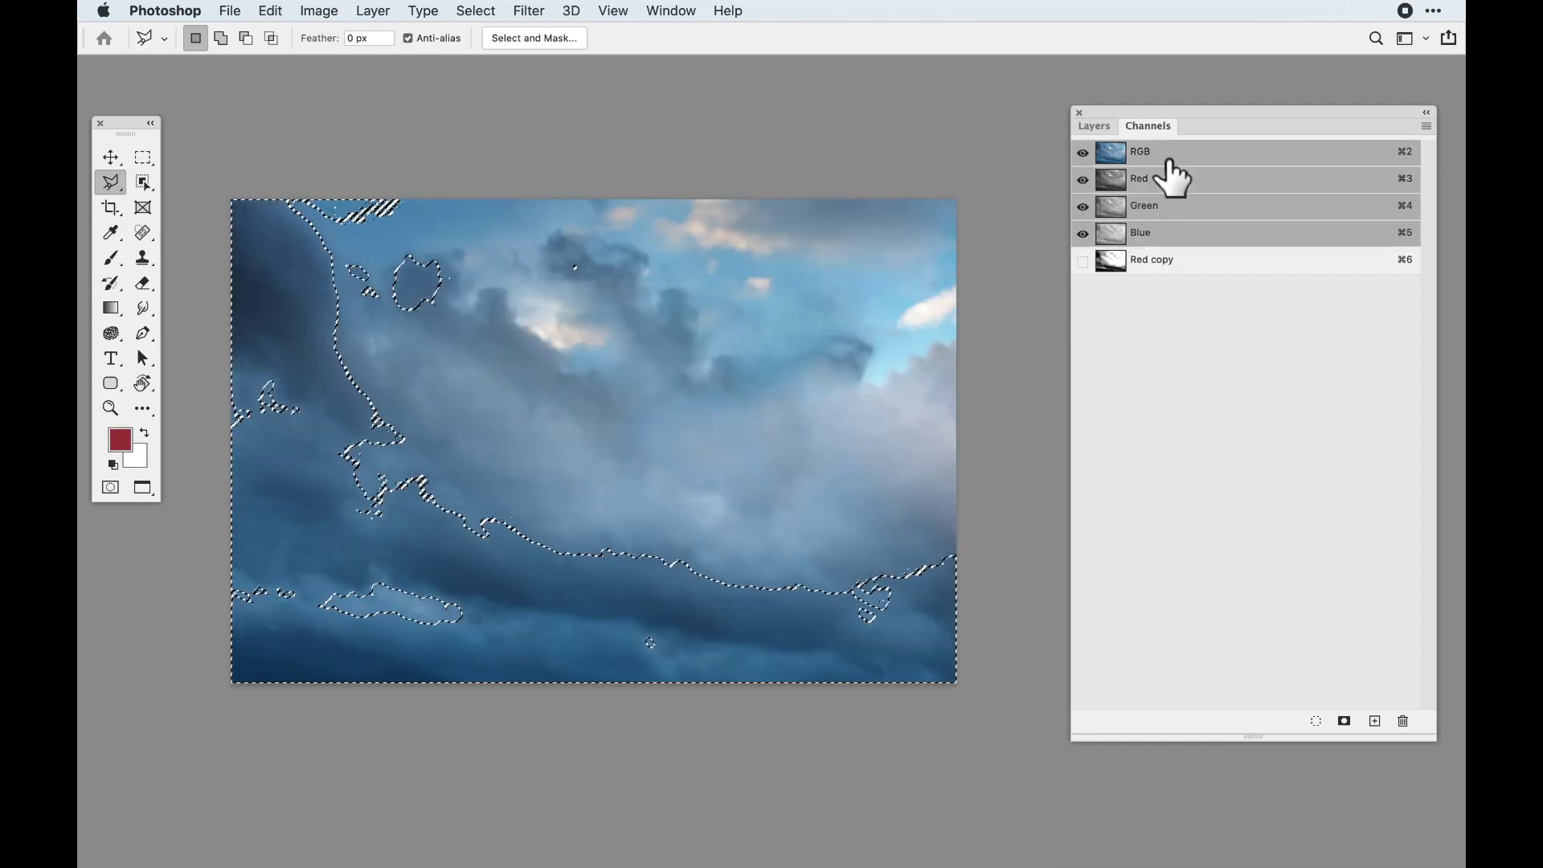
pyautogui.click(1098, 128)
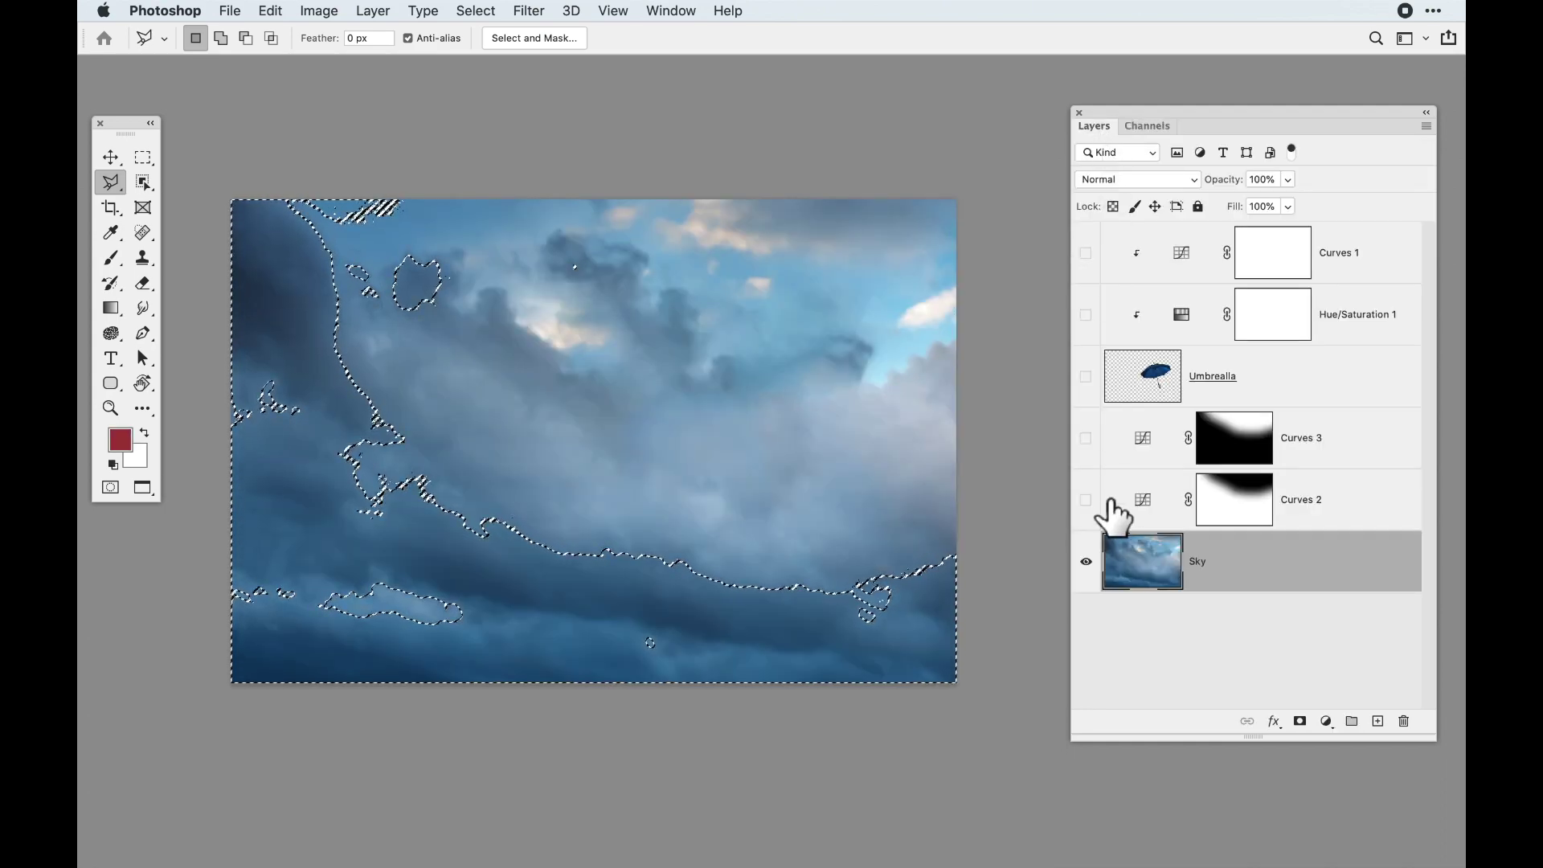
pyautogui.keyDown('alt'); pyautogui.click(1097, 566); pyautogui.keyUp('alt')
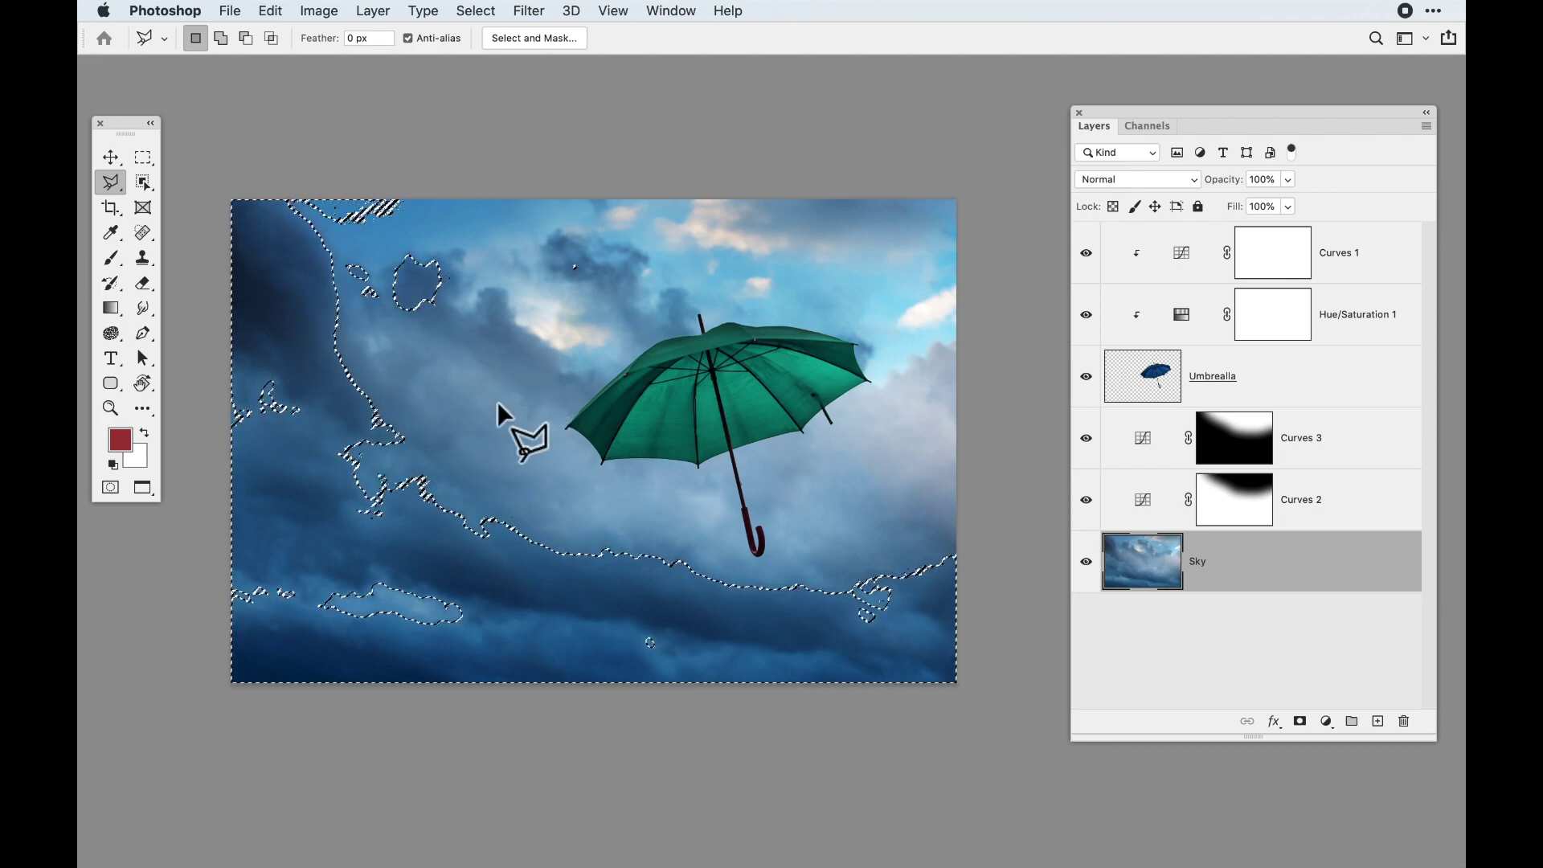
# Soften the cloud selection in Select and Mask with a 9.6 px feather, output as a selection
pyautogui.click(535, 38)
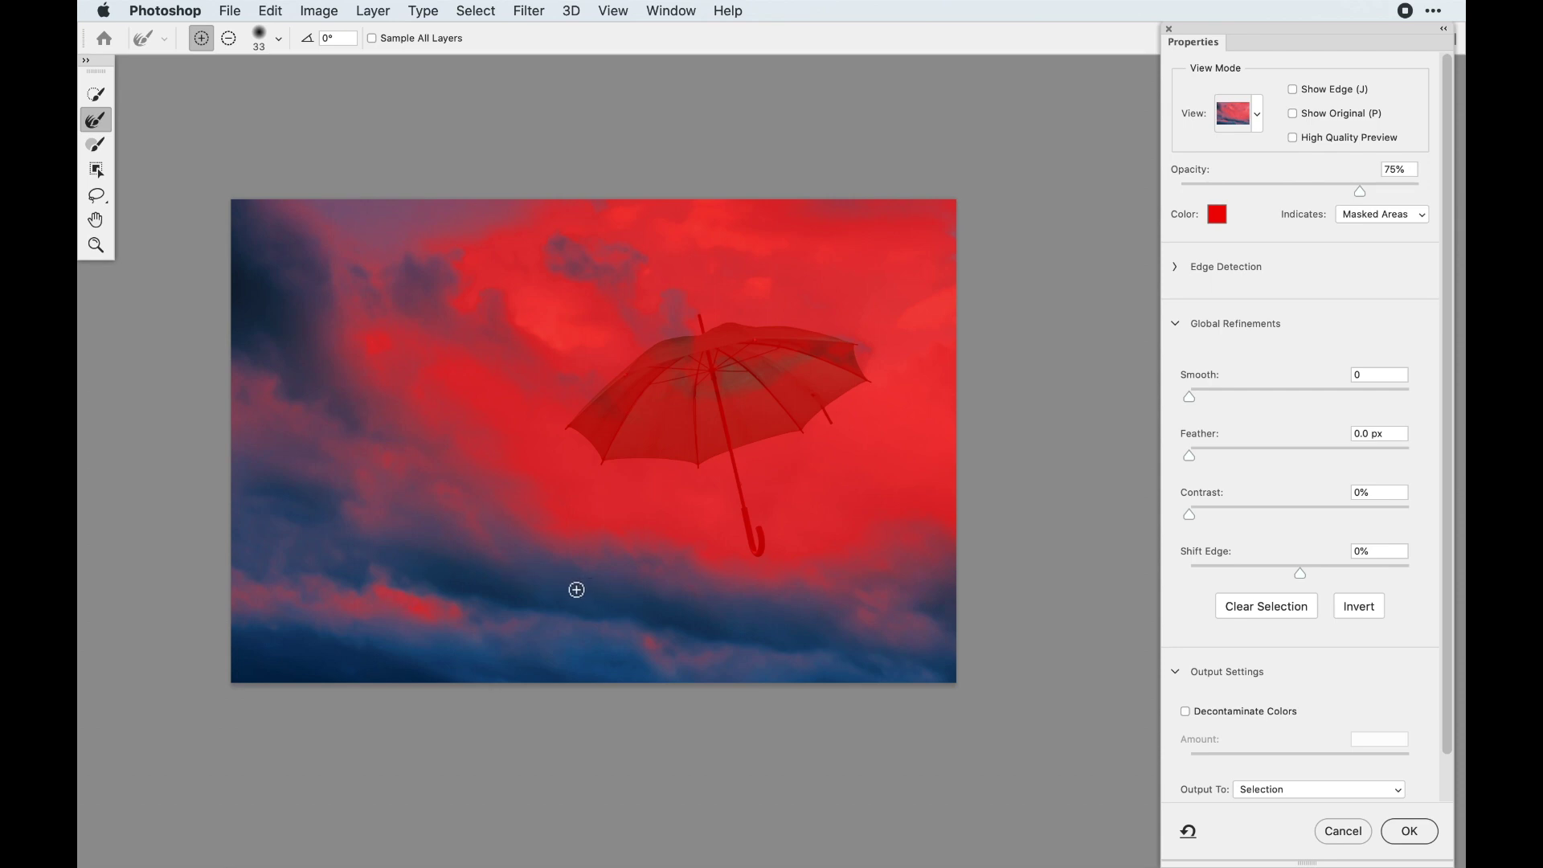
pyautogui.moveTo(1194, 461); pyautogui.dragTo(1237, 461)
pyautogui.moveTo(1282, 459); pyautogui.dragTo(1281, 460)
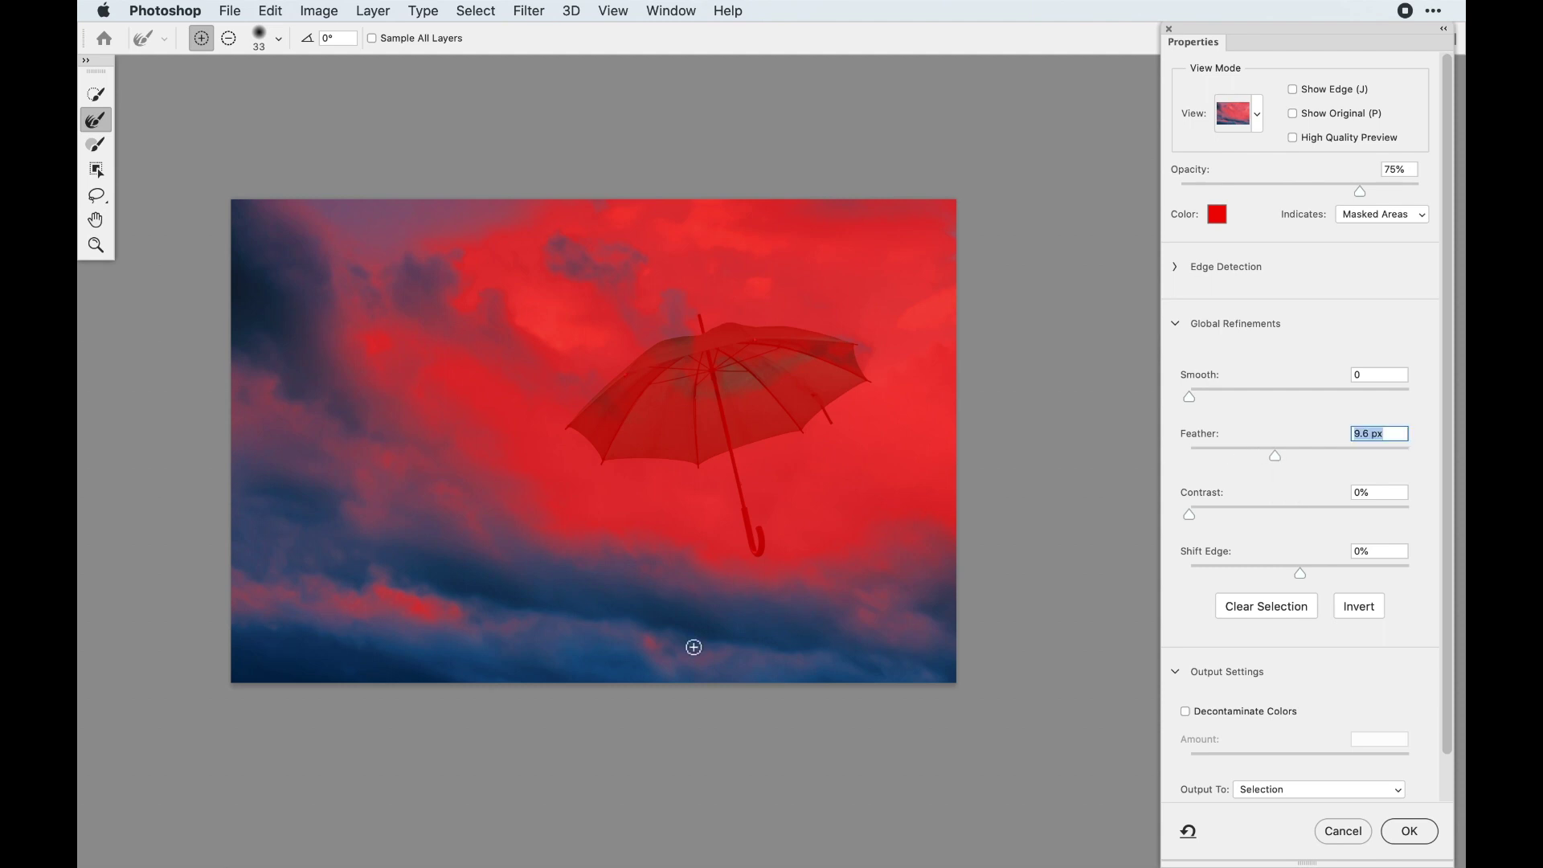
pyautogui.click(1412, 833)
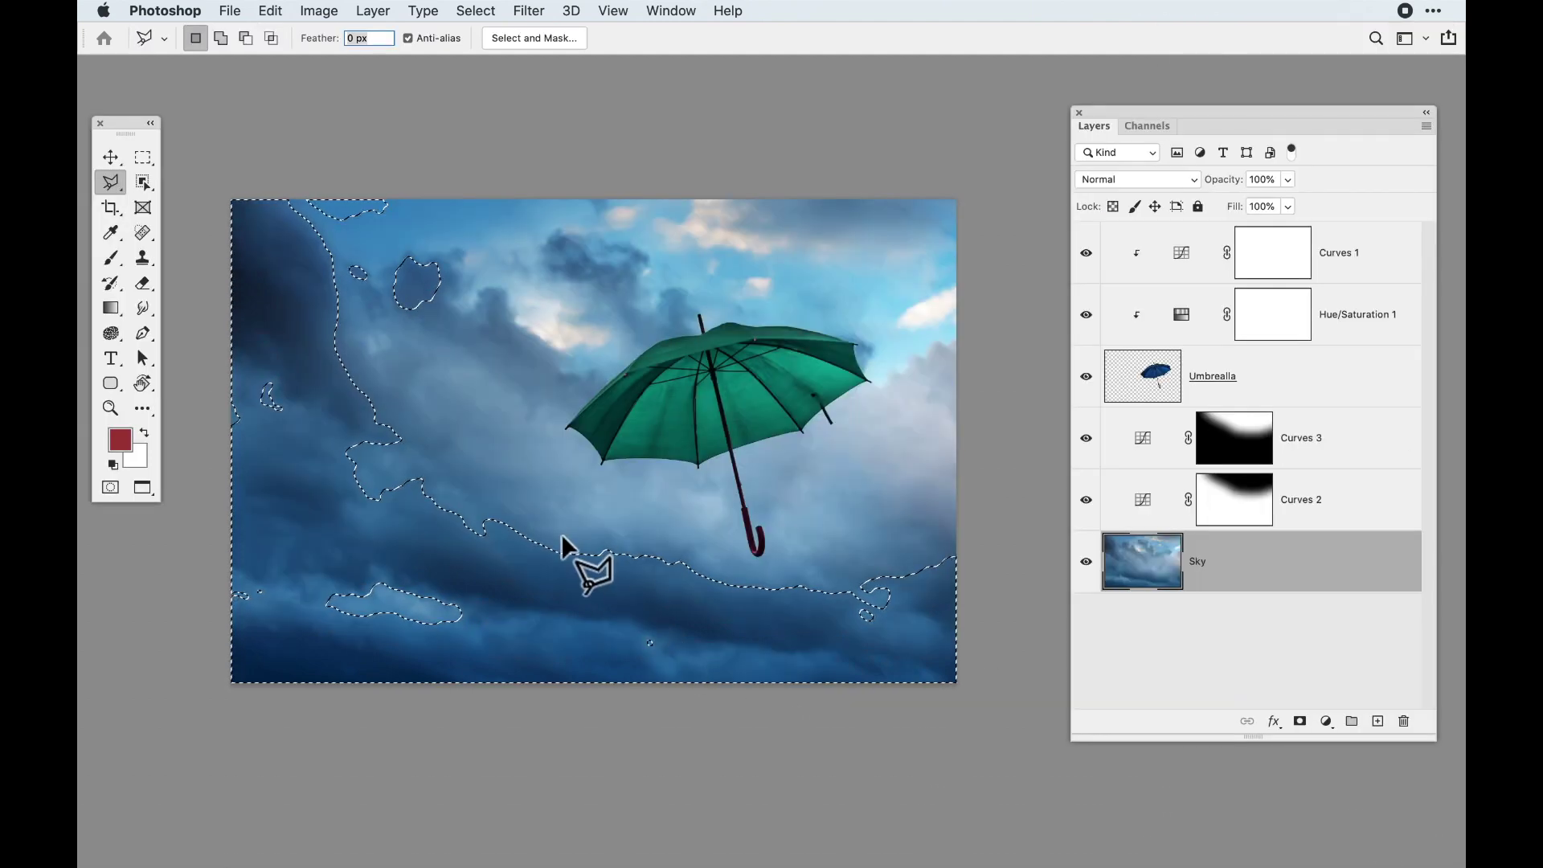
# Try a Hue/Saturation adjustment on the selected clouds above Sky, shifting the hue to +9 and varying the saturation
pyautogui.click(1327, 721)
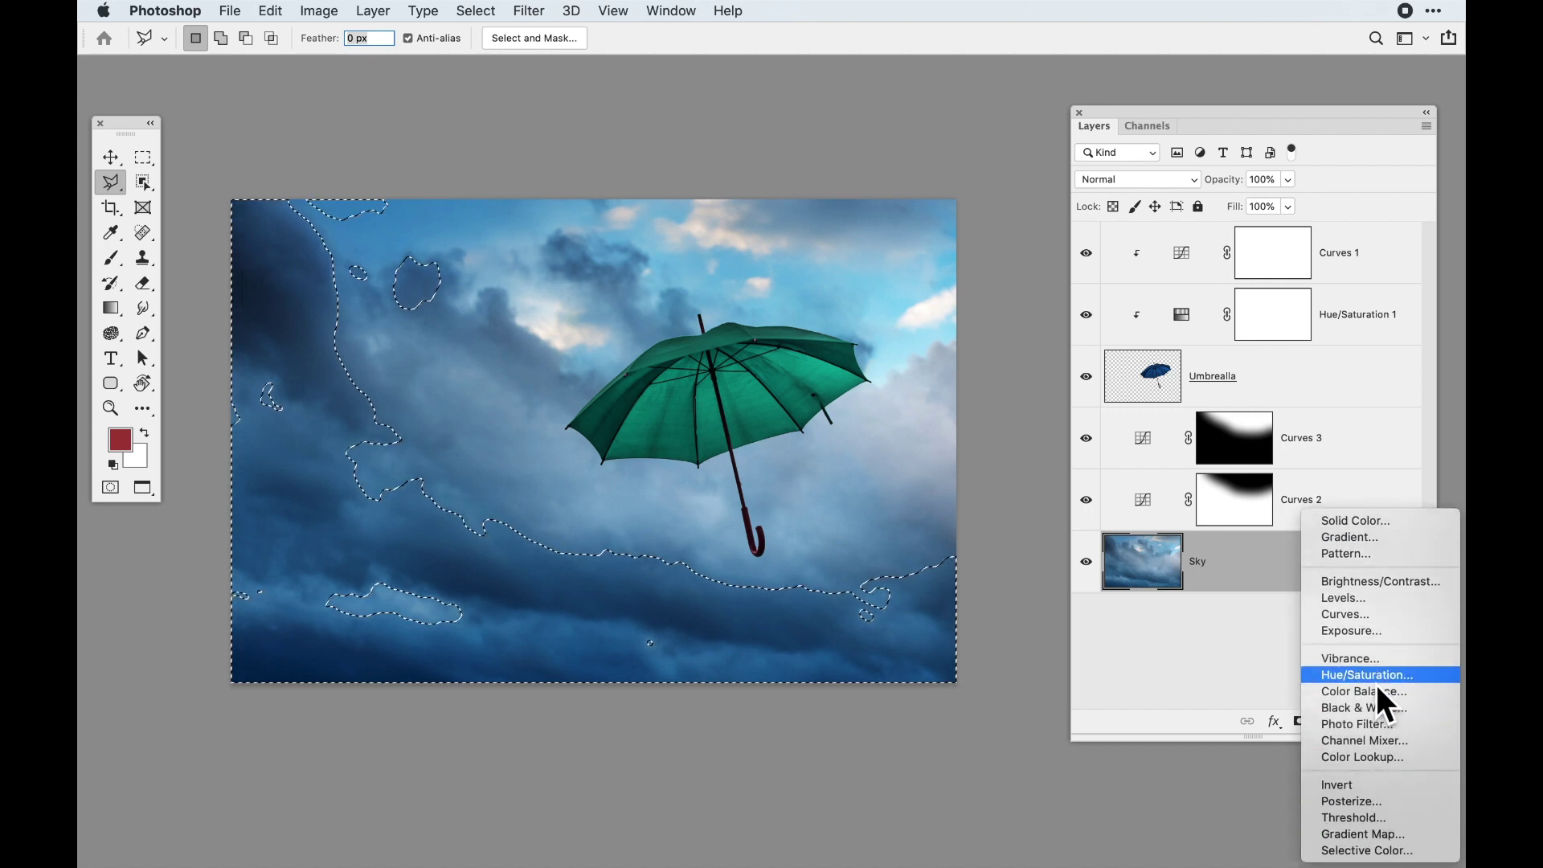
pyautogui.click(1376, 683)
pyautogui.moveTo(447, 204); pyautogui.dragTo(468, 592)
pyautogui.moveTo(361, 733); pyautogui.dragTo(431, 734)
pyautogui.moveTo(389, 733); pyautogui.dragTo(420, 733)
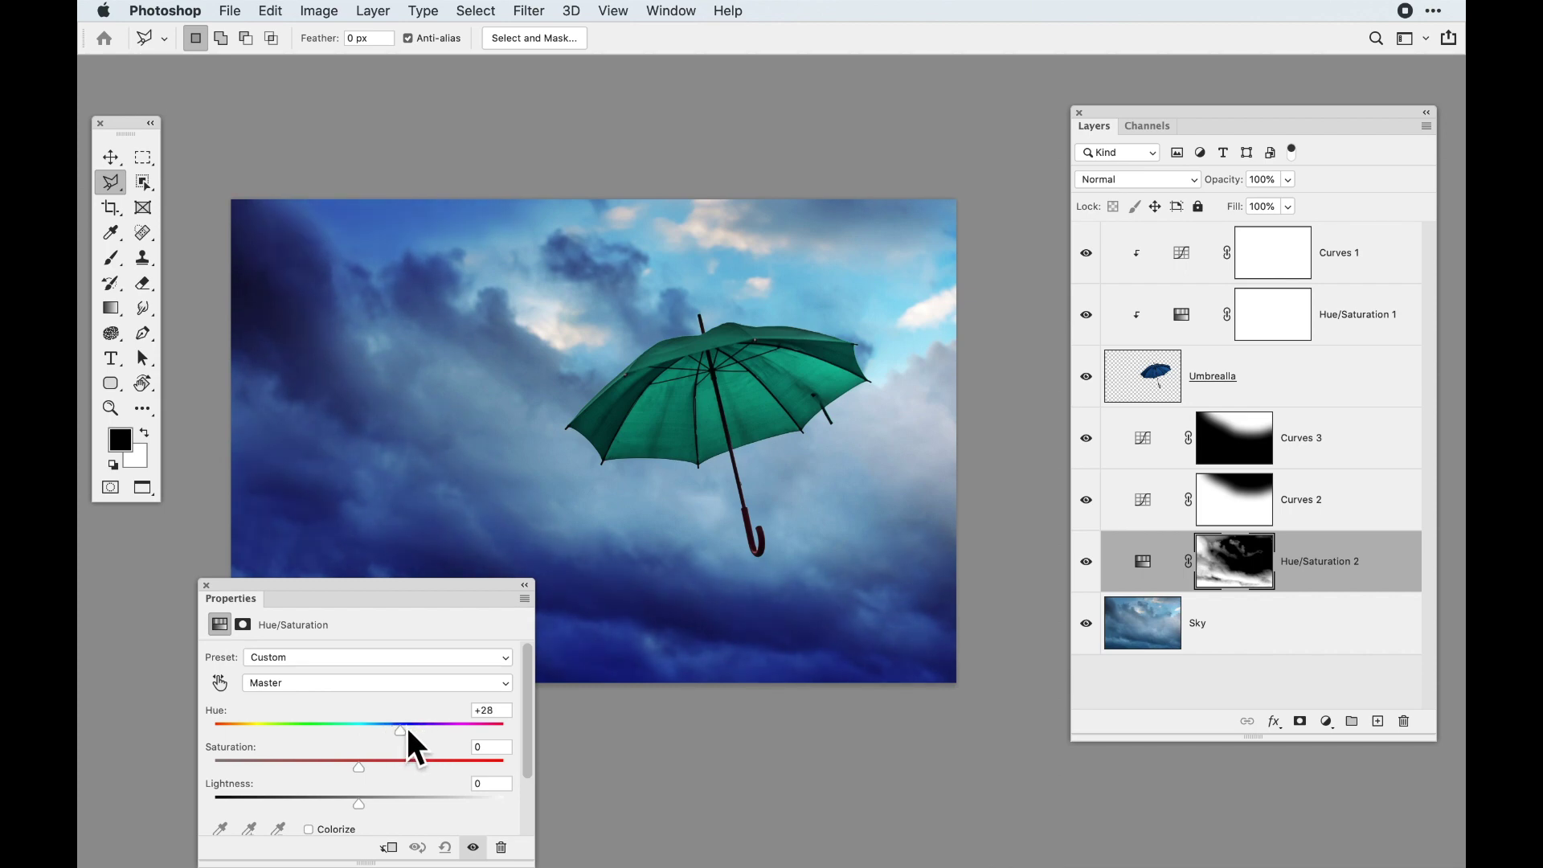
pyautogui.moveTo(362, 766); pyautogui.dragTo(380, 736)
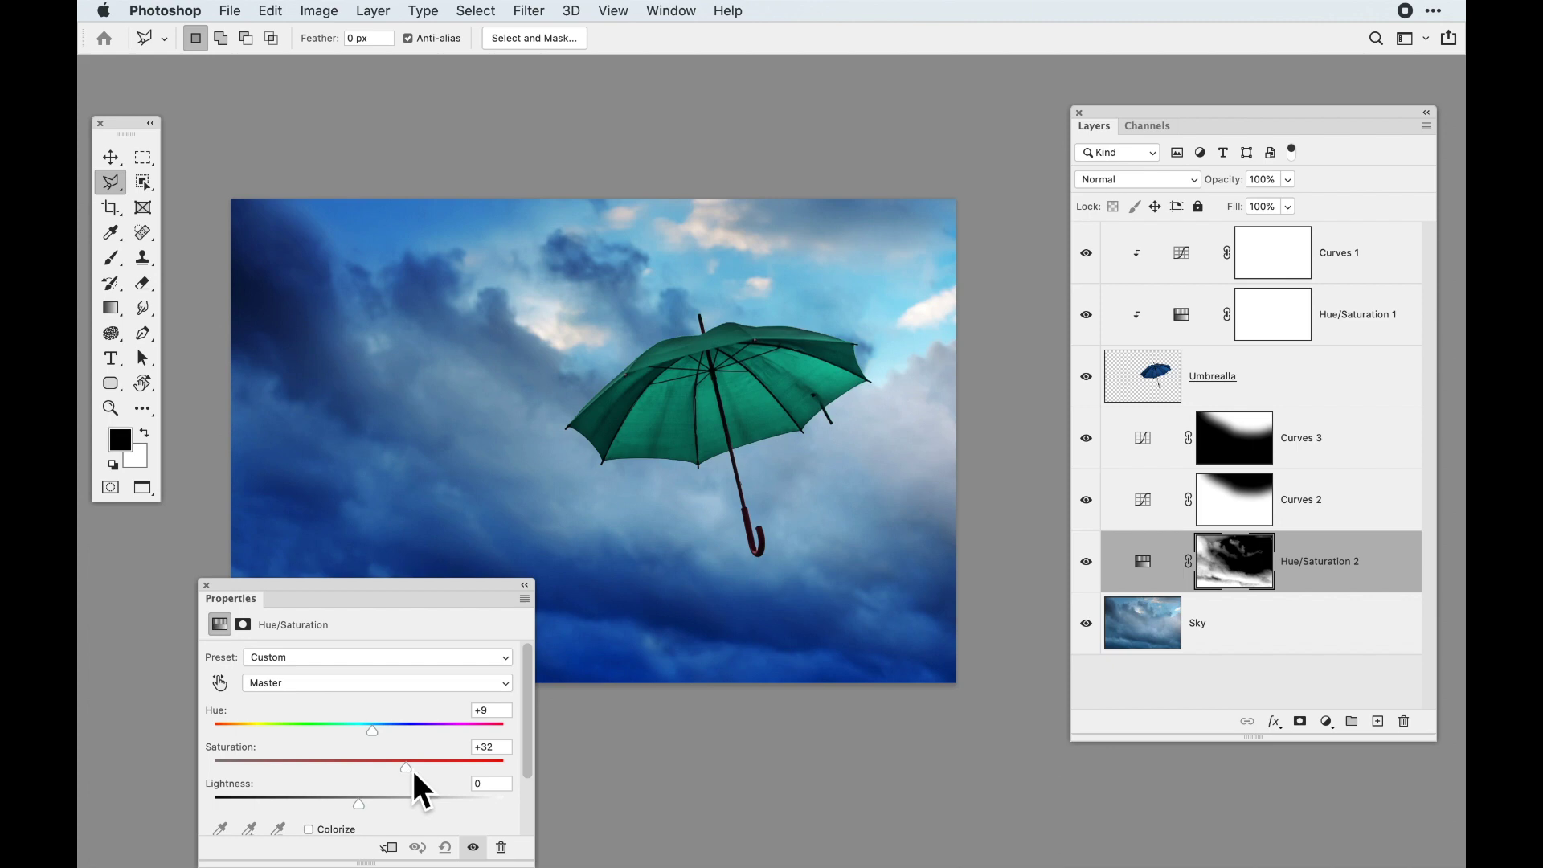
pyautogui.moveTo(273, 768); pyautogui.dragTo(350, 766)
pyautogui.click(207, 586)
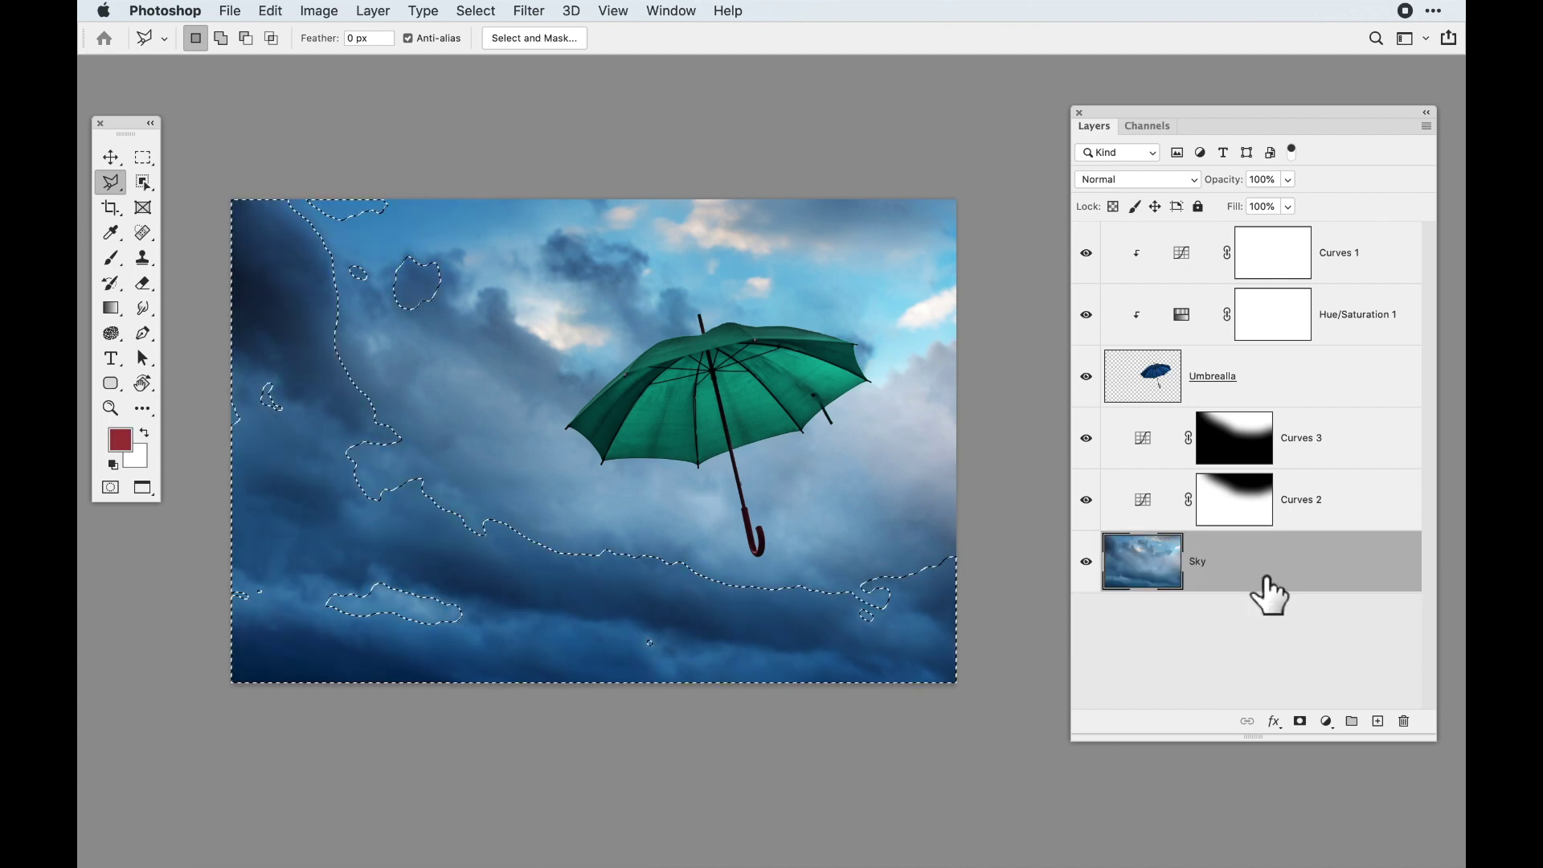
# Add a Curves adjustment above Sky masked by the cloud selection, pull its midtones down, and compare the sky without and with it
pyautogui.click(1326, 720)
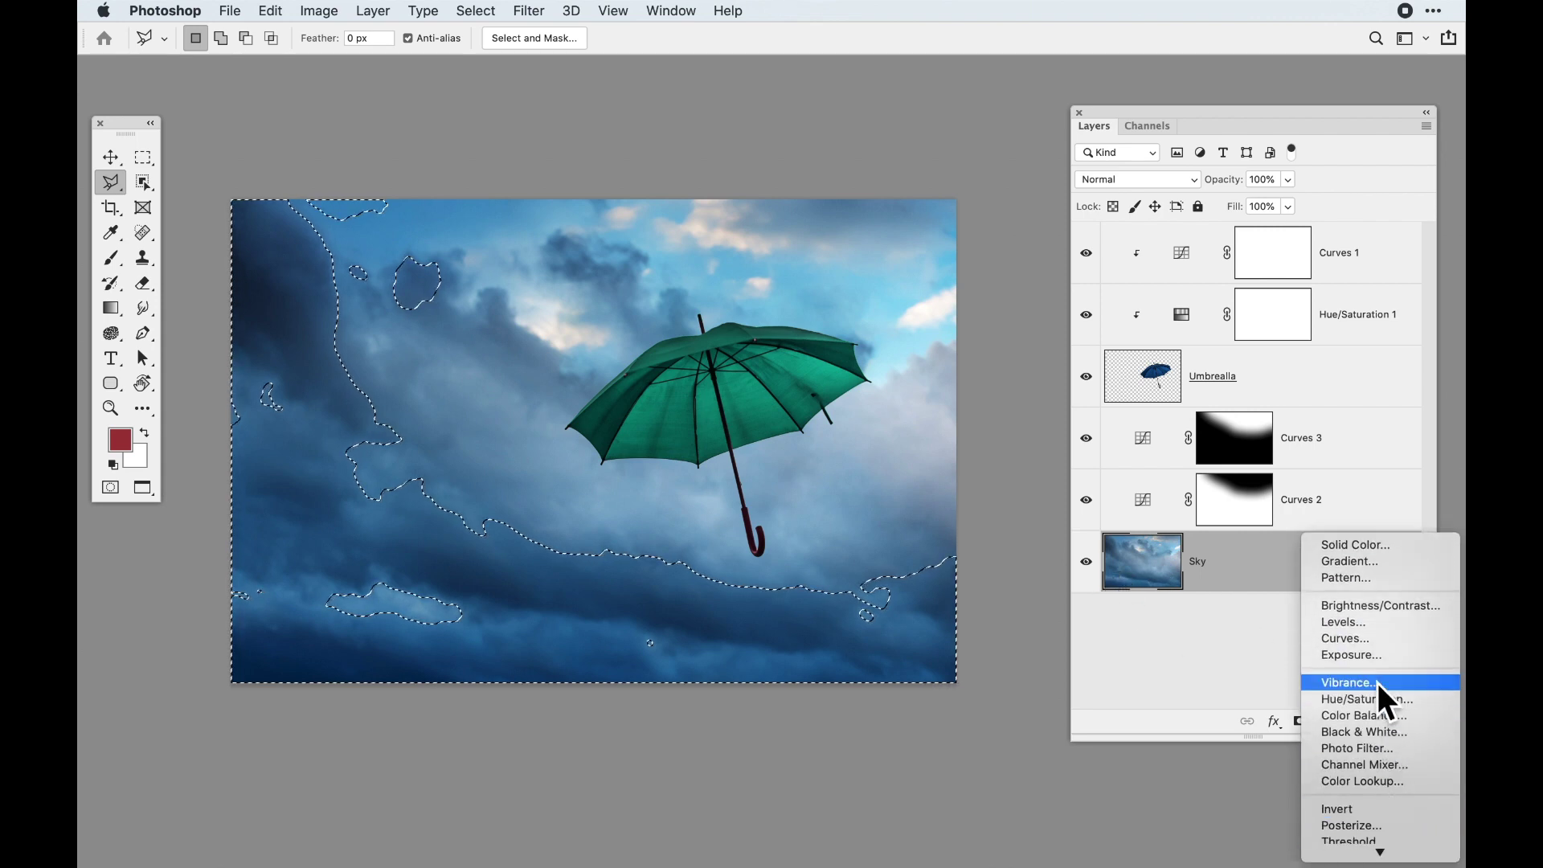
pyautogui.click(1363, 643)
pyautogui.moveTo(396, 701); pyautogui.dragTo(400, 736)
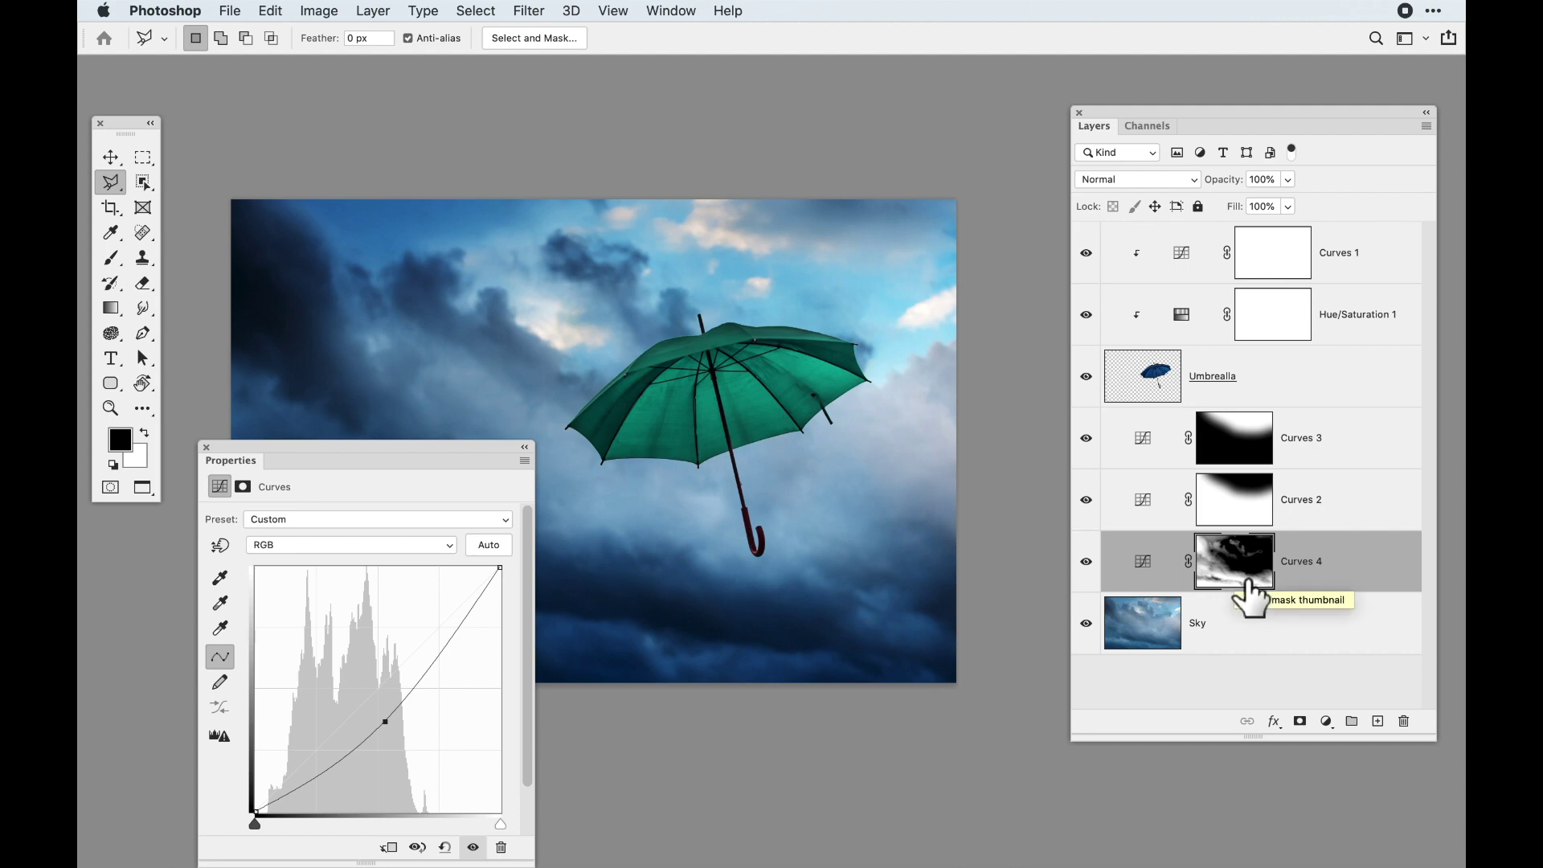
pyautogui.click(207, 448)
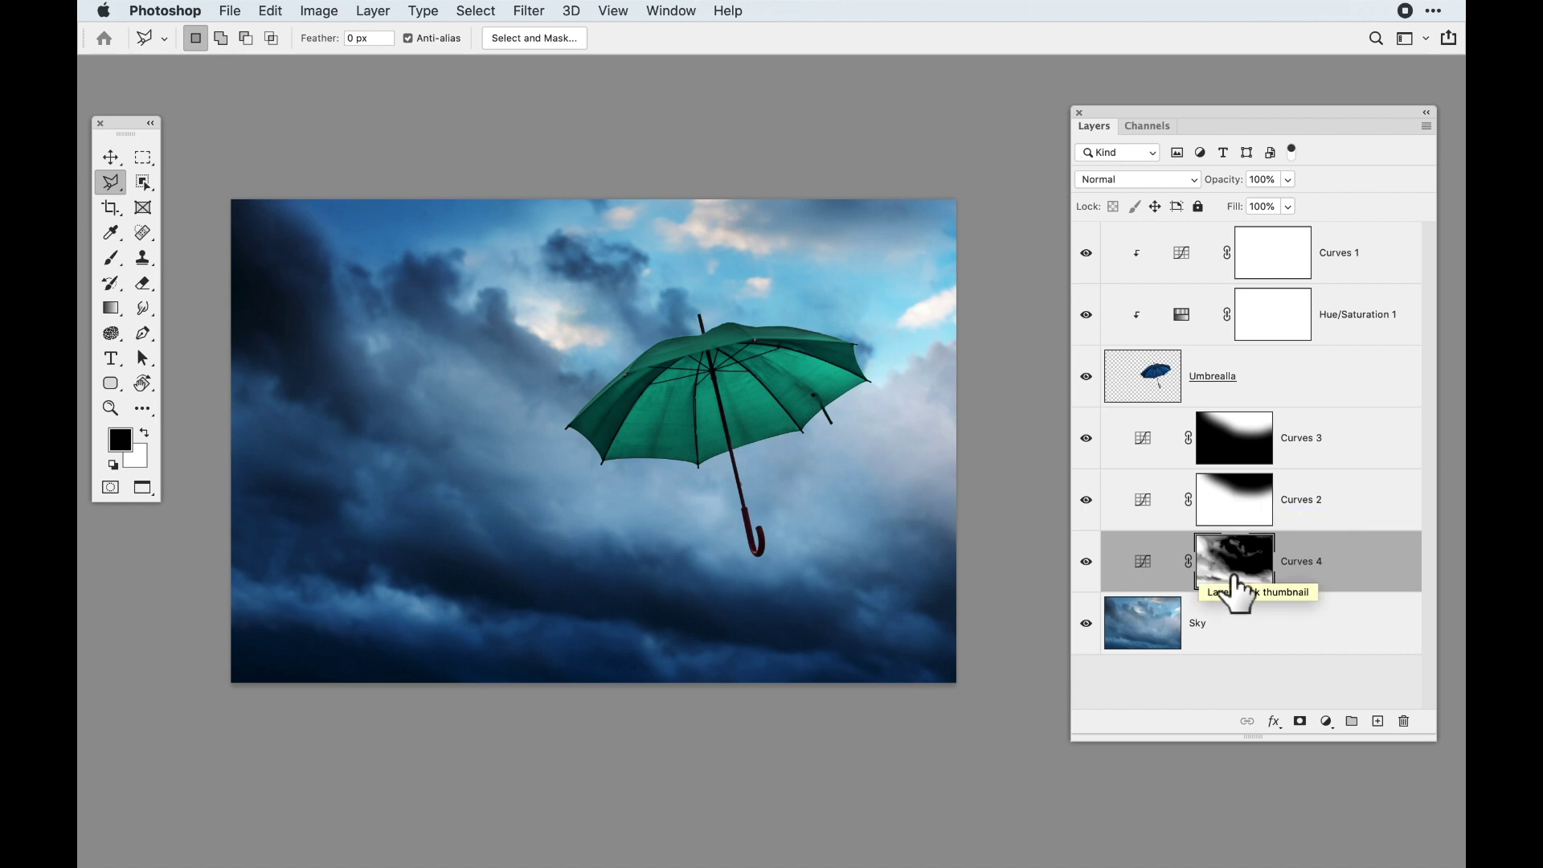
pyautogui.click(1087, 562)
pyautogui.click(1097, 569)
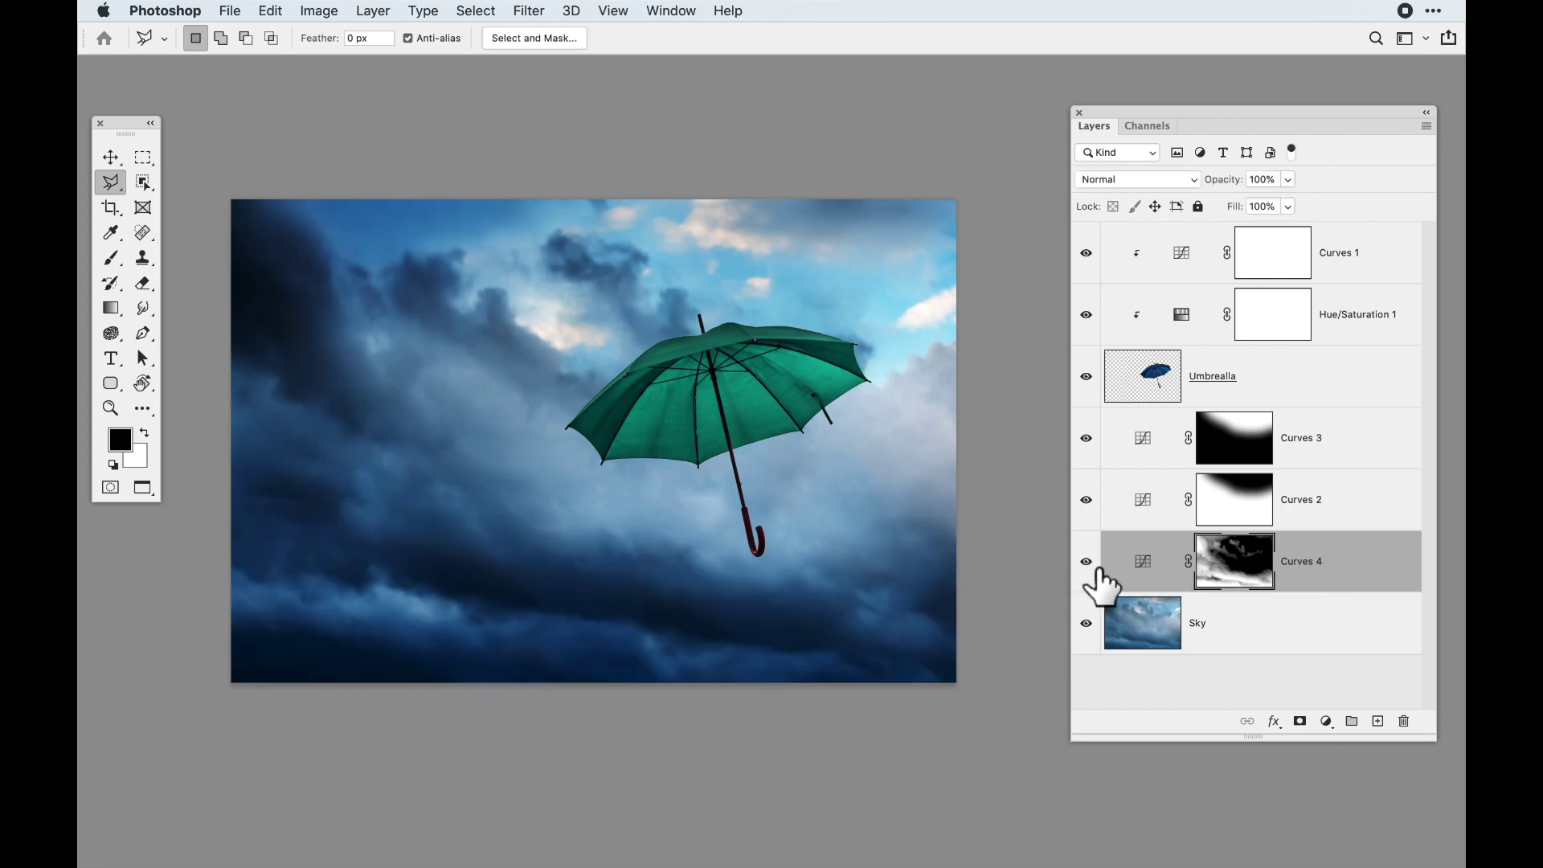
# Load the Curves 4 layer mask as a selection and invert it to select the lighter sky areas
pyautogui.keyDown('super'); pyautogui.click(1254, 577); pyautogui.keyUp('super')
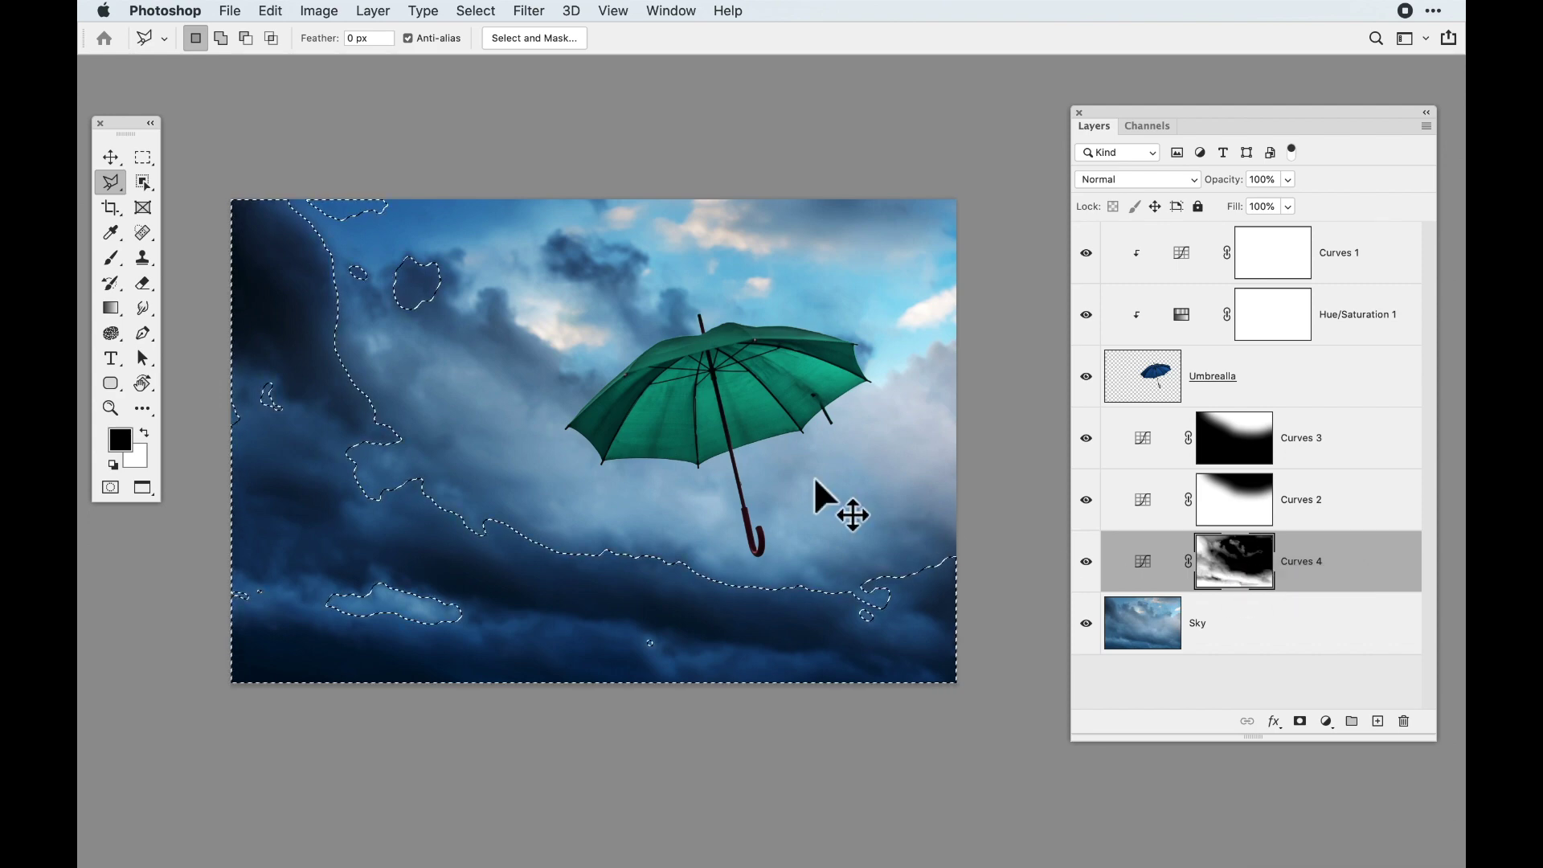
pyautogui.click(488, 12)
pyautogui.click(490, 12)
pyautogui.click(489, 12)
pyautogui.click(507, 86)
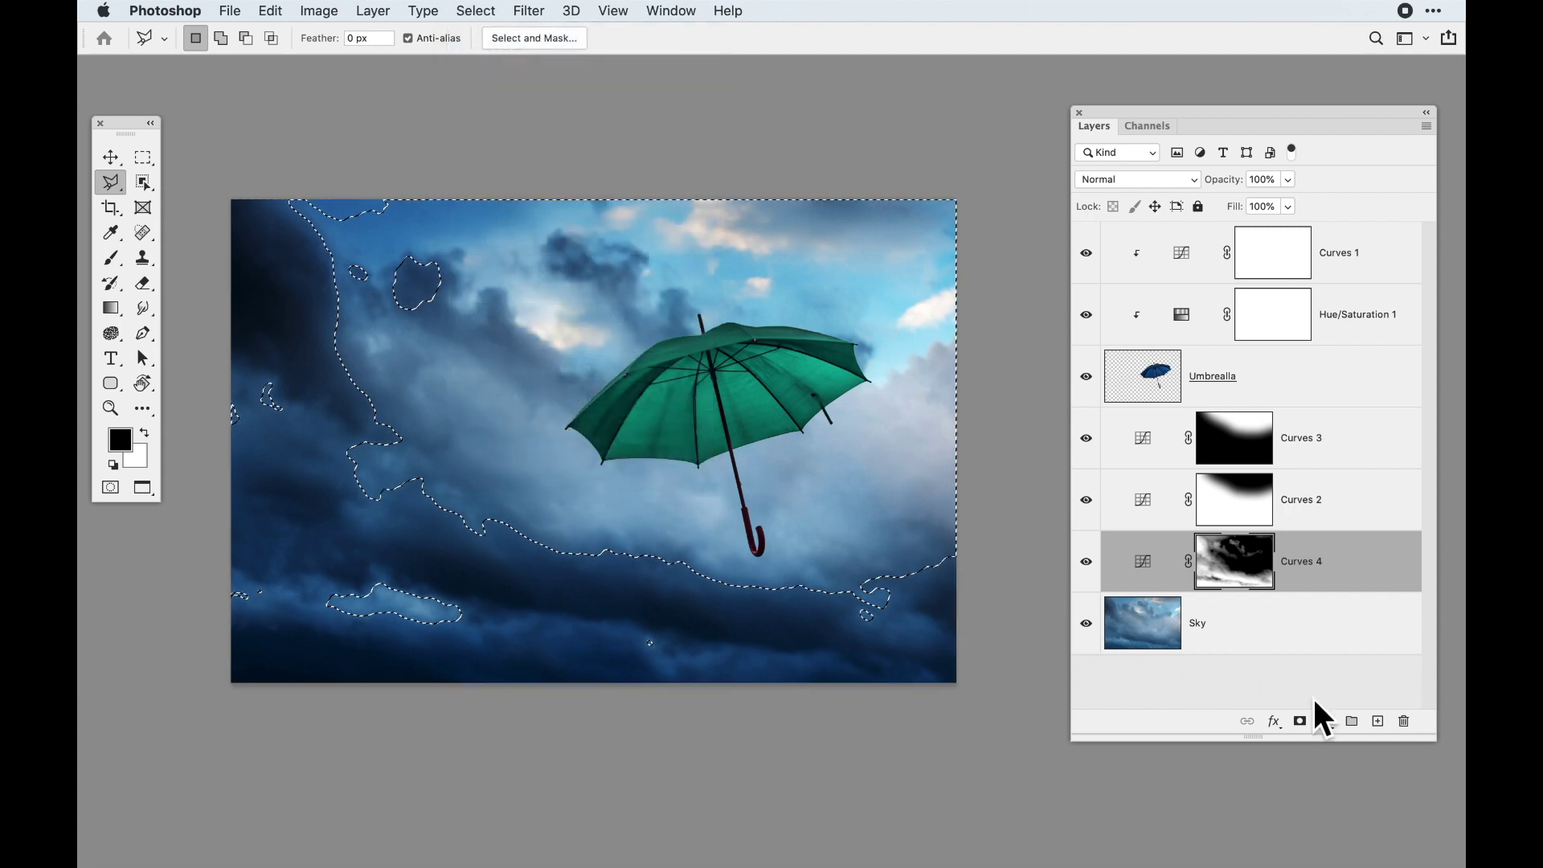
# Add a Curves adjustment above Curves 4 masked by the inverted selection, raising midtones and highlights with an added shadow point
pyautogui.click(1326, 722)
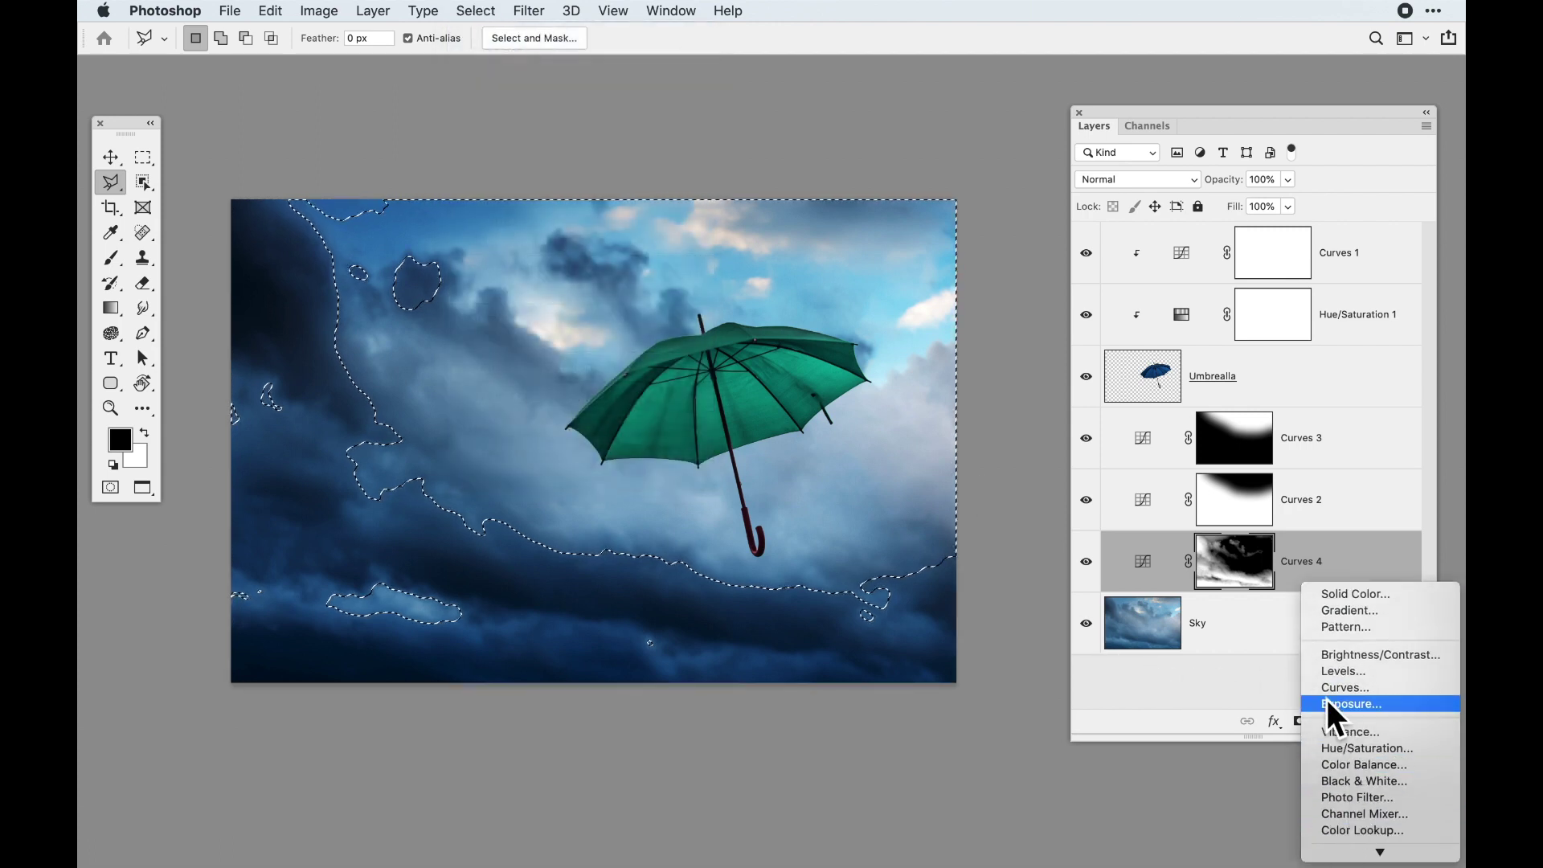
pyautogui.click(1328, 688)
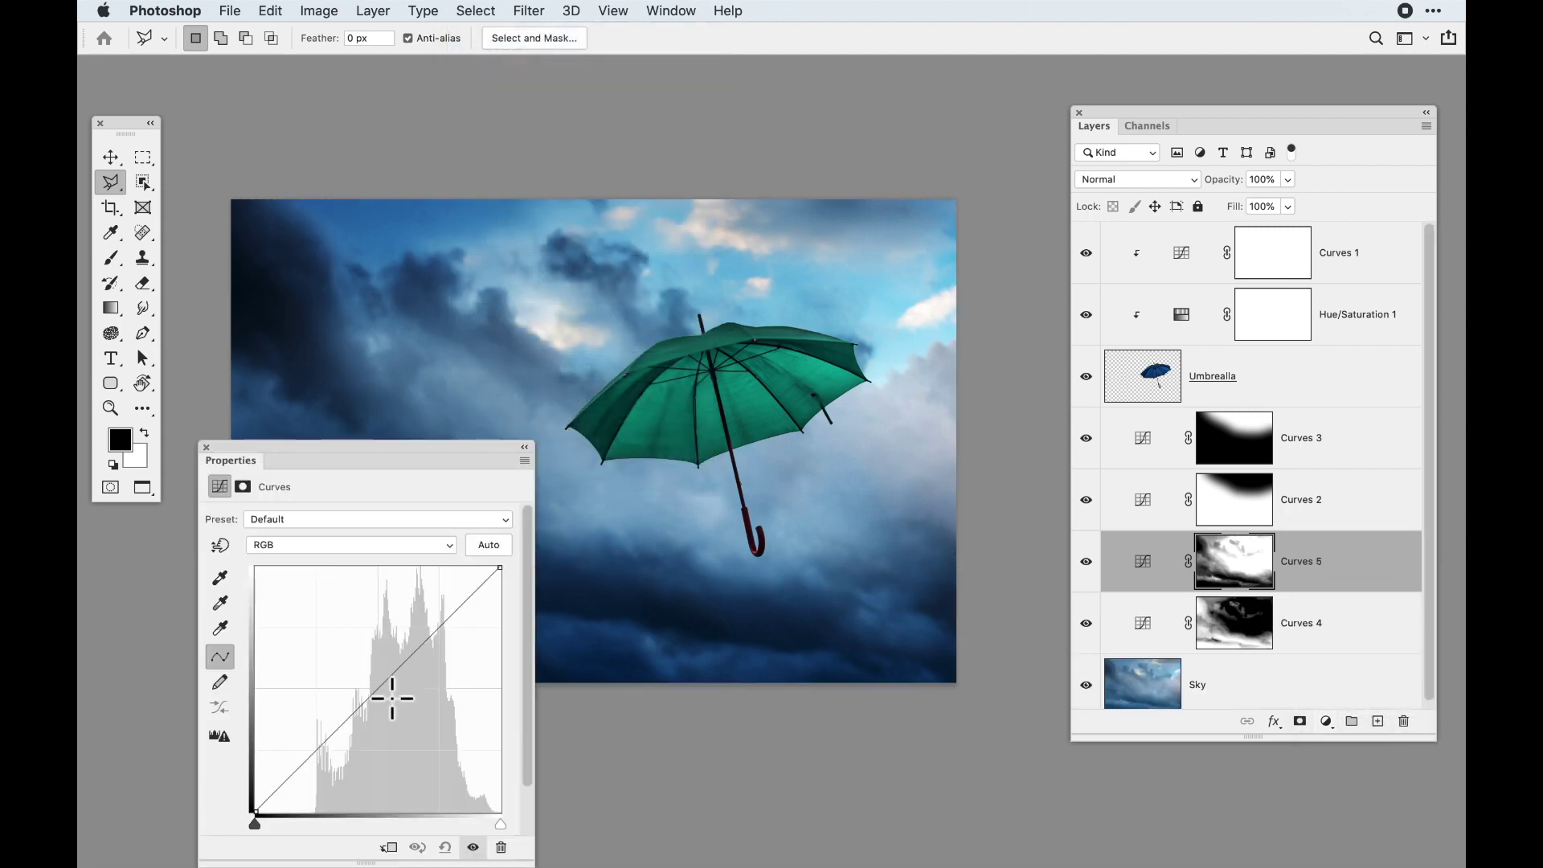
pyautogui.moveTo(386, 697); pyautogui.dragTo(387, 691)
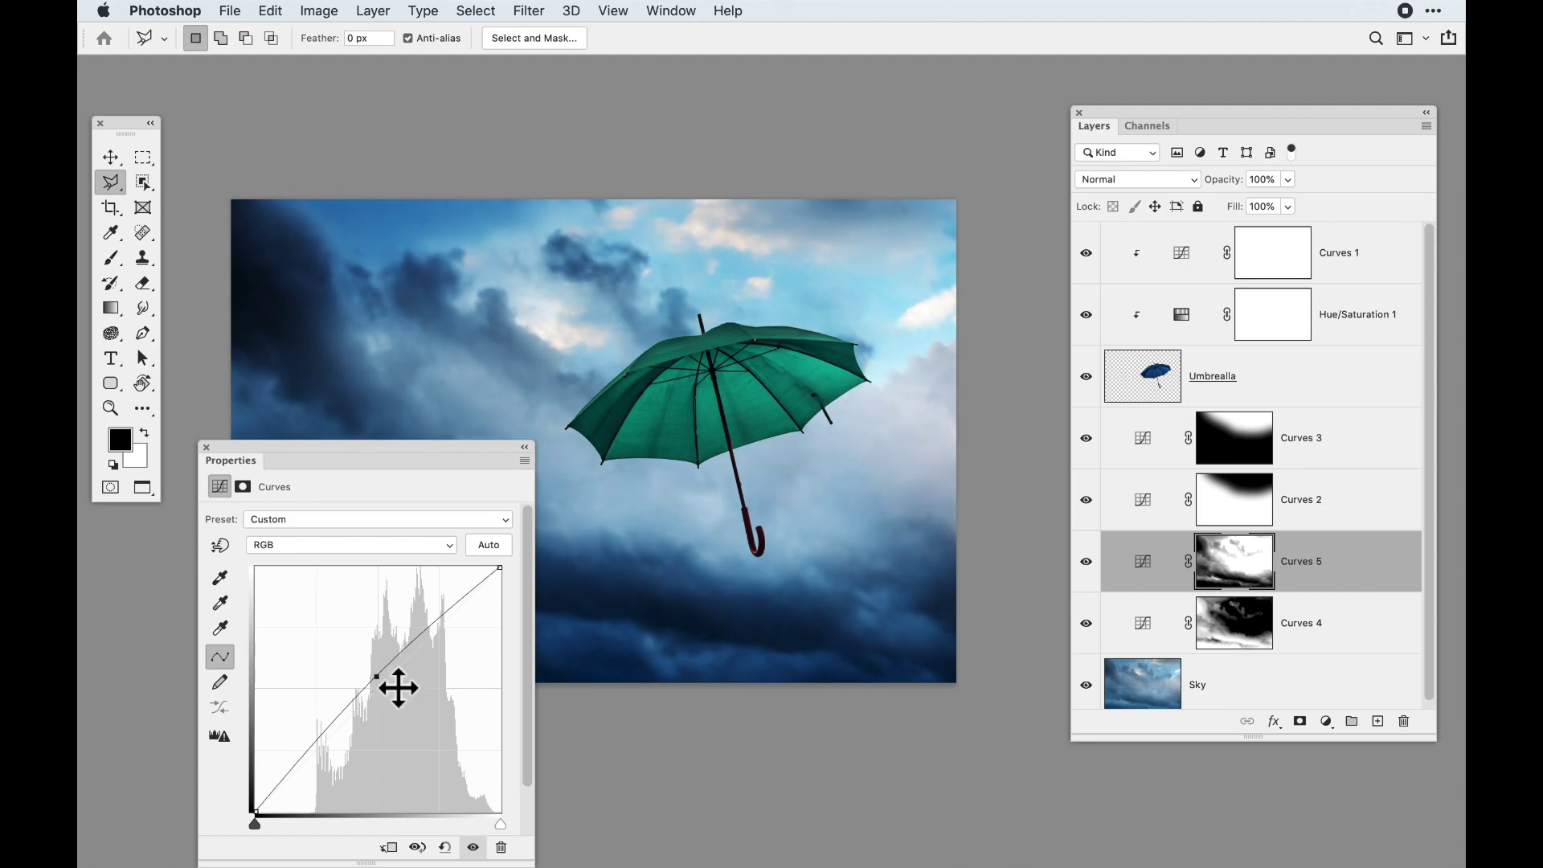
pyautogui.moveTo(439, 634); pyautogui.dragTo(447, 630)
pyautogui.moveTo(339, 746); pyautogui.dragTo(340, 762)
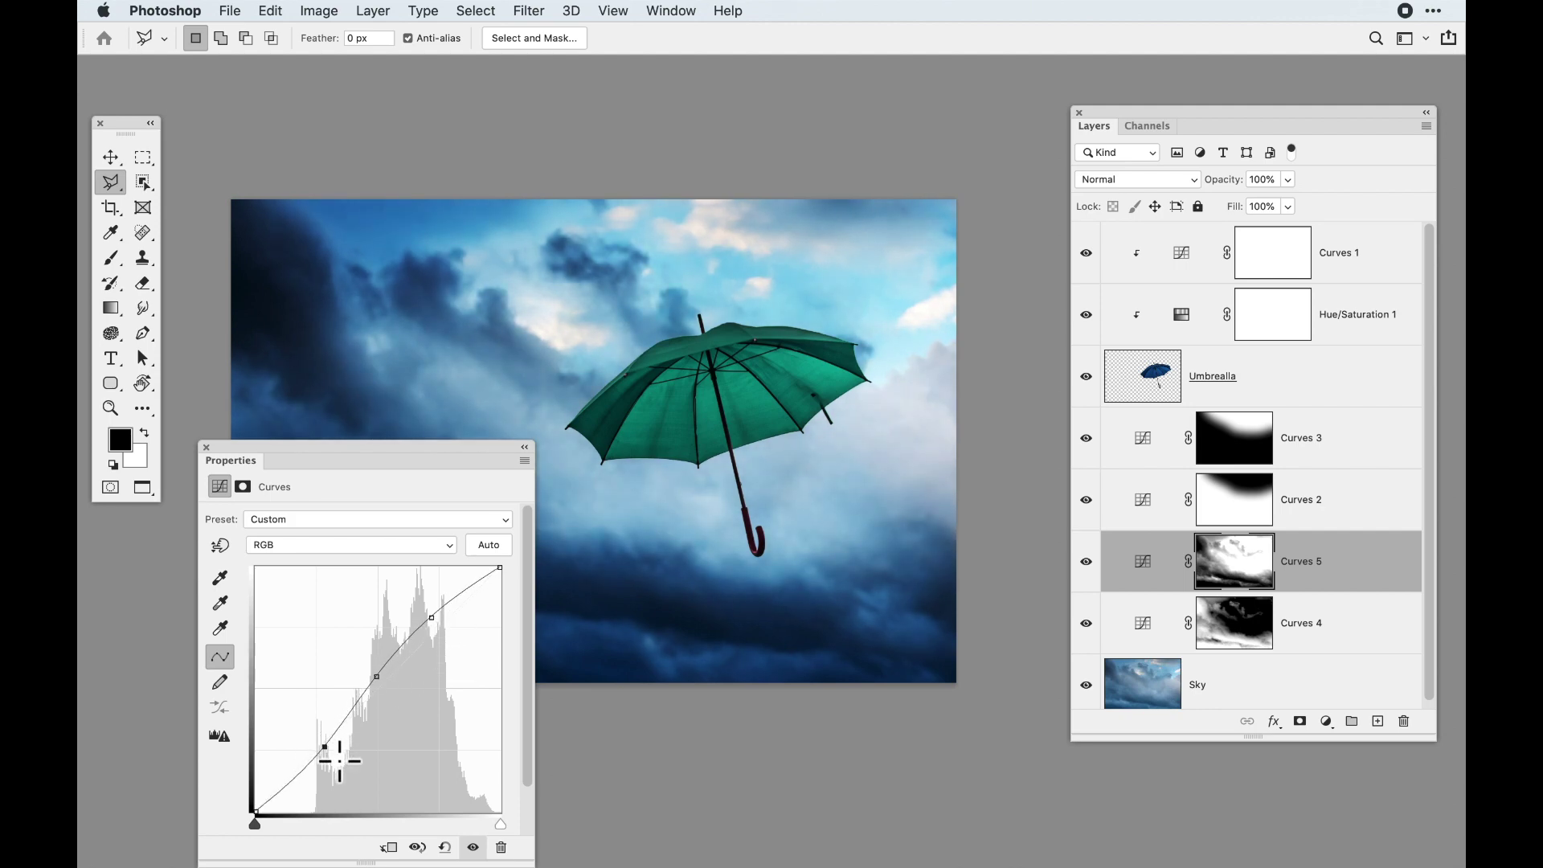
pyautogui.click(208, 448)
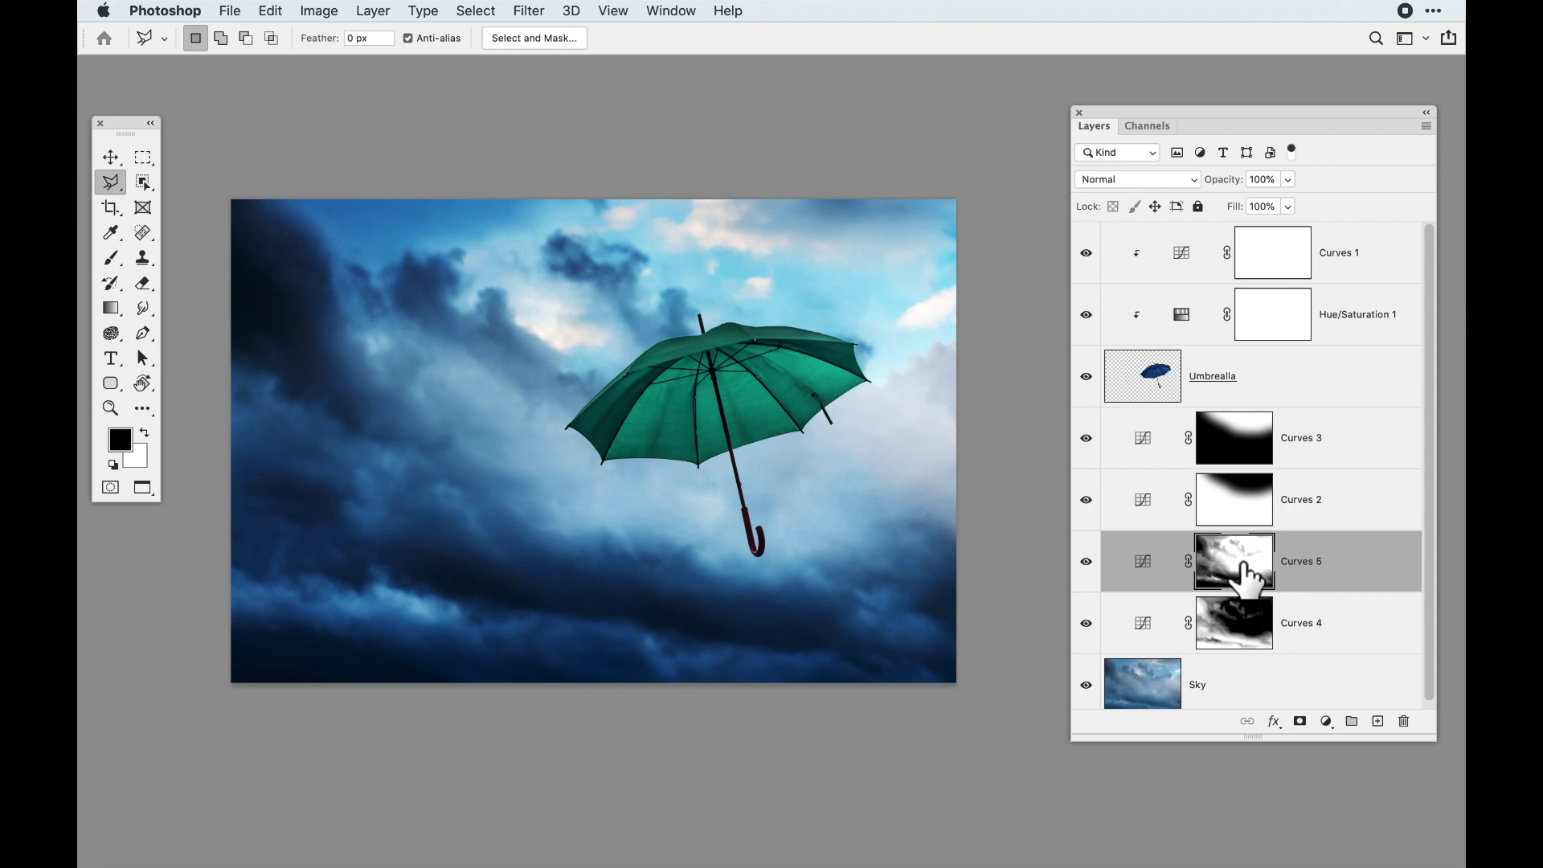
# Show only the original Sky layer, then restore the umbrella, the four sky Curves layers and the two clipped adjustments to review the edit
pyautogui.scroll(-1, 1240, 586)
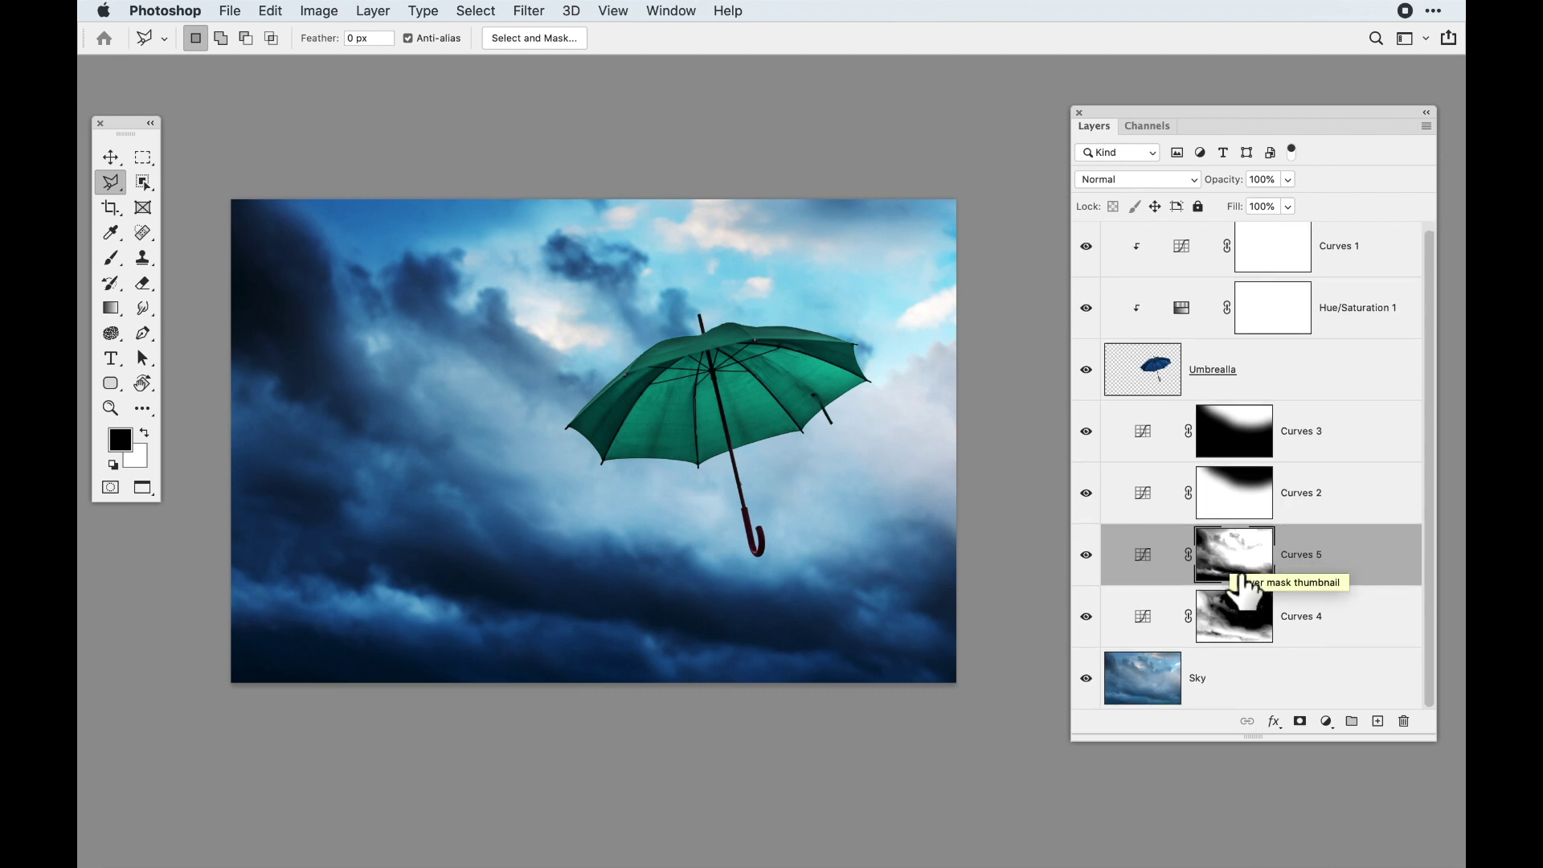
pyautogui.keyDown('alt'); pyautogui.click(1101, 688); pyautogui.keyUp('alt')
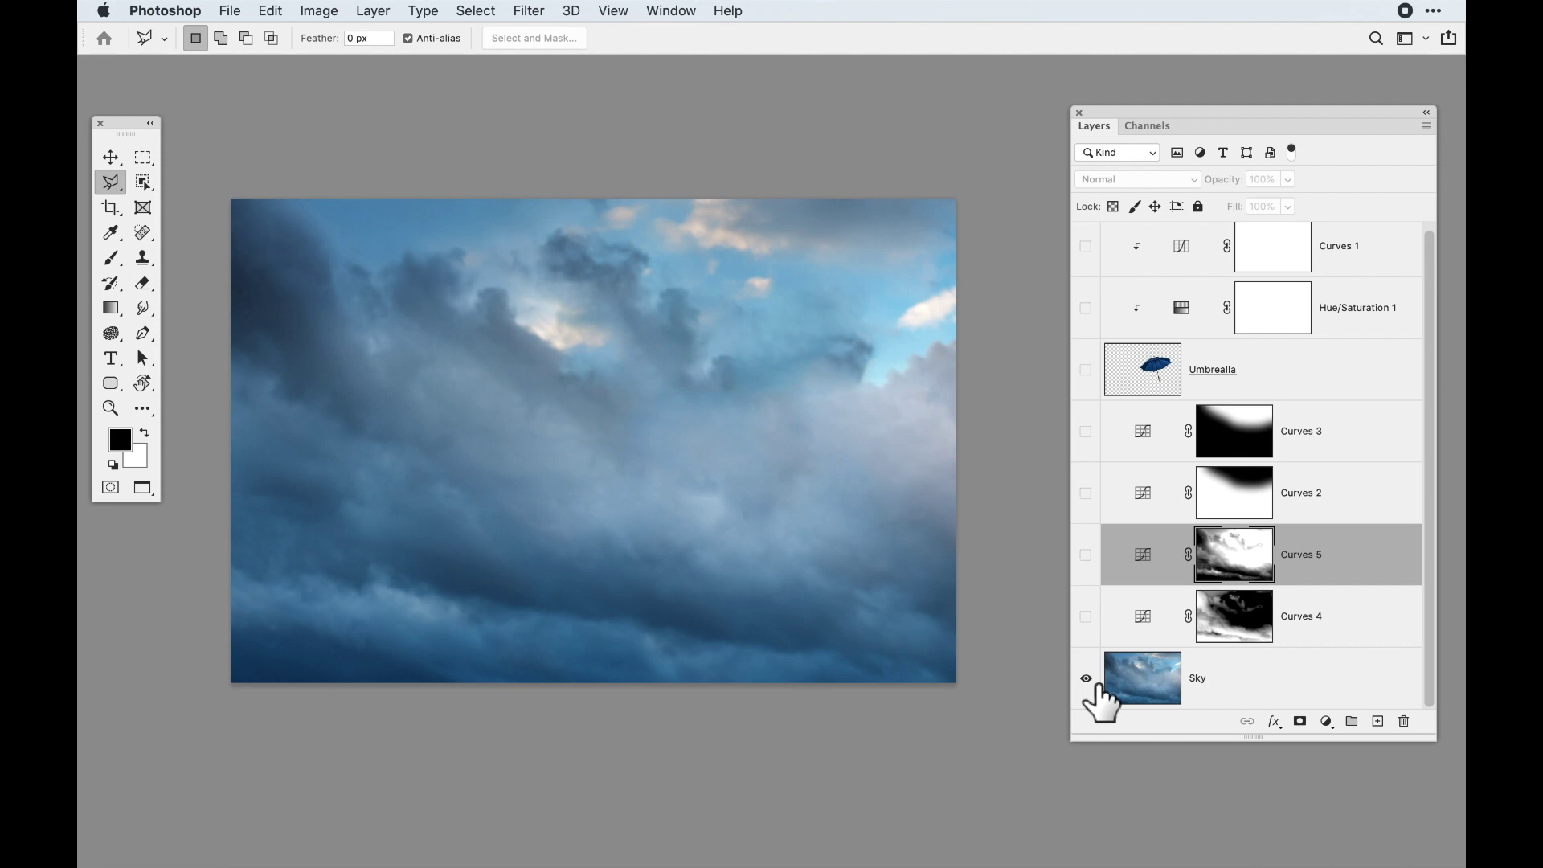
pyautogui.click(1089, 371)
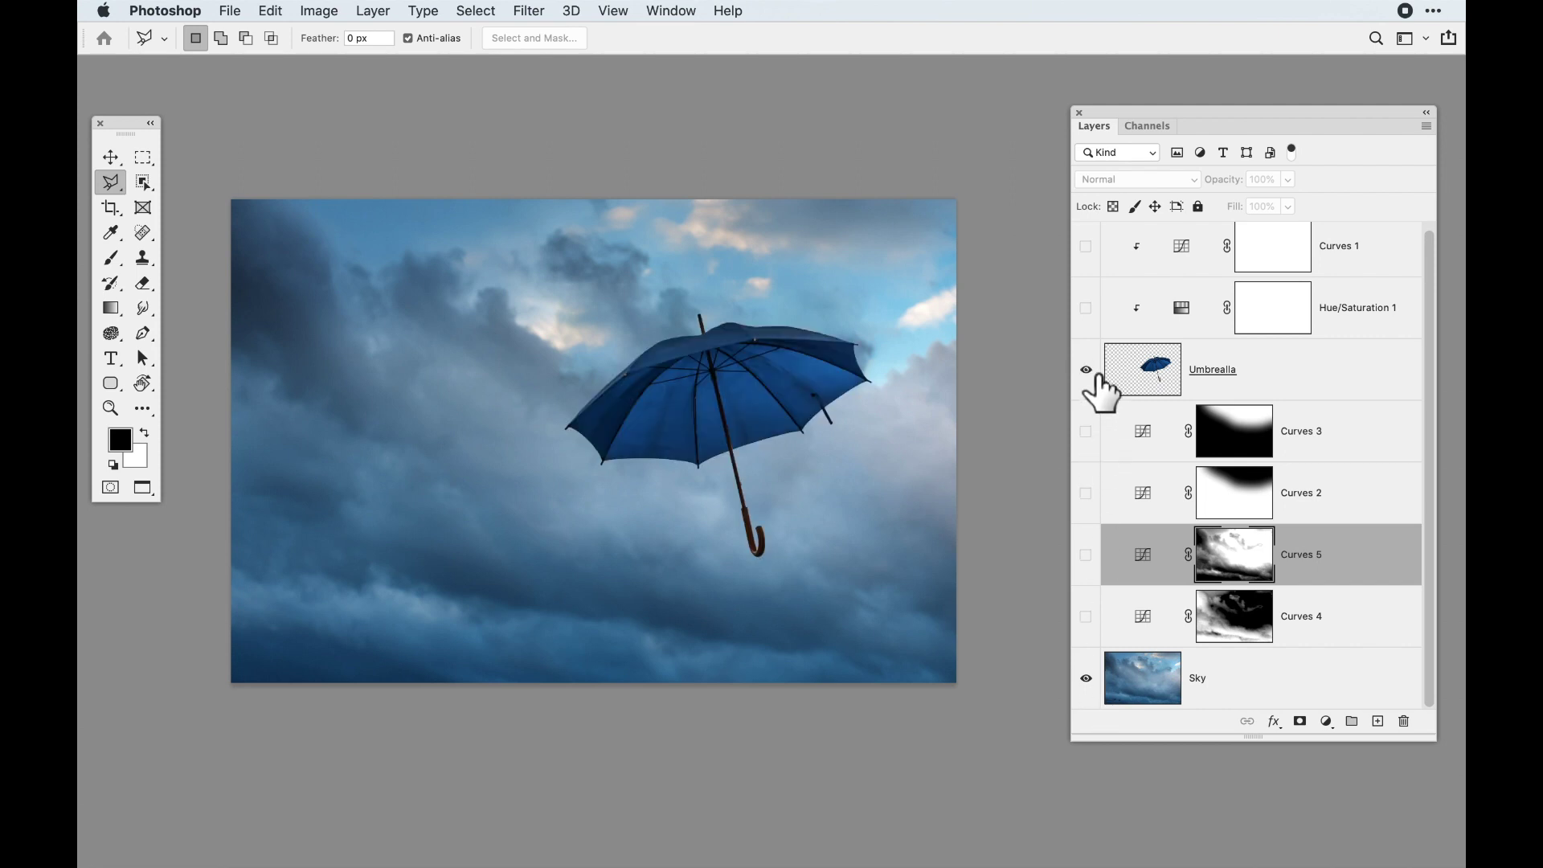
pyautogui.moveTo(1098, 627); pyautogui.dragTo(1097, 444)
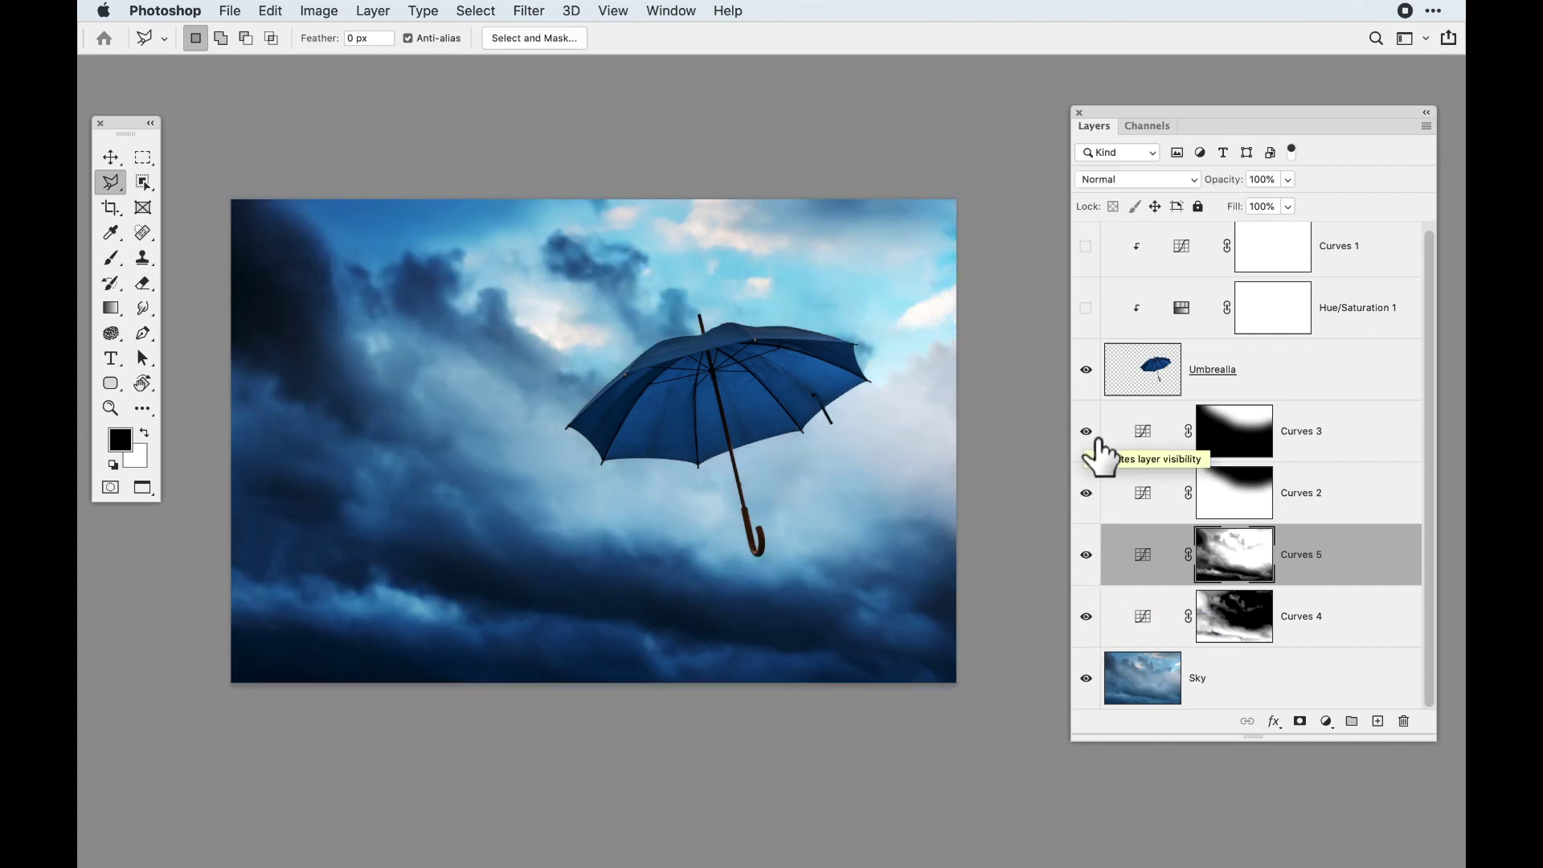
pyautogui.scroll(1, 1089, 448)
pyautogui.moveTo(1090, 320); pyautogui.dragTo(1096, 267)
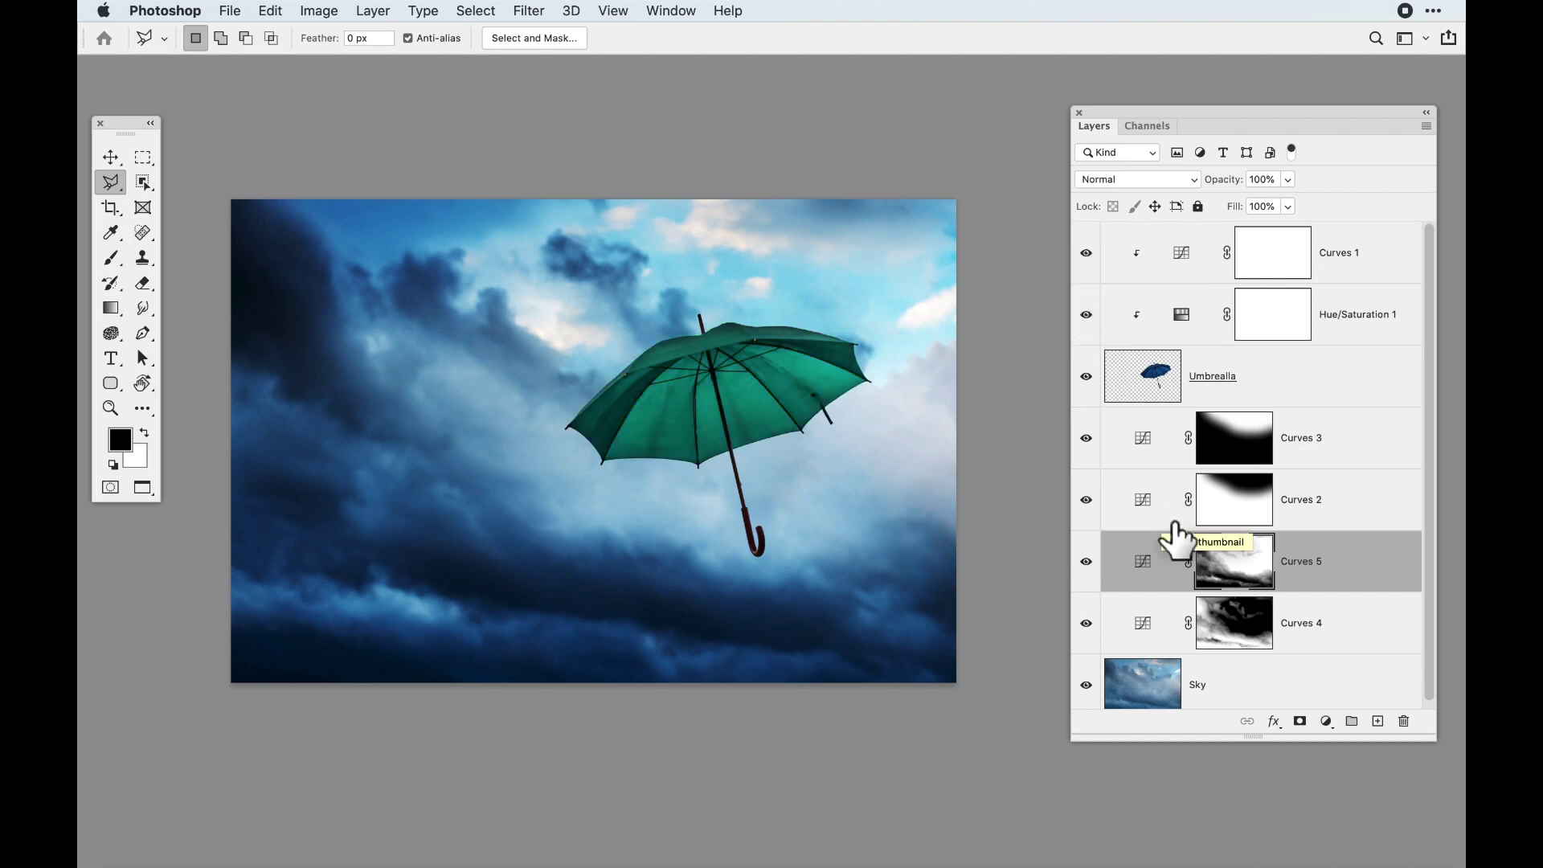
# Hide the four sky Curves adjustments and show them again one by one to compare each one's effect
pyautogui.moveTo(1089, 624); pyautogui.dragTo(1103, 447)
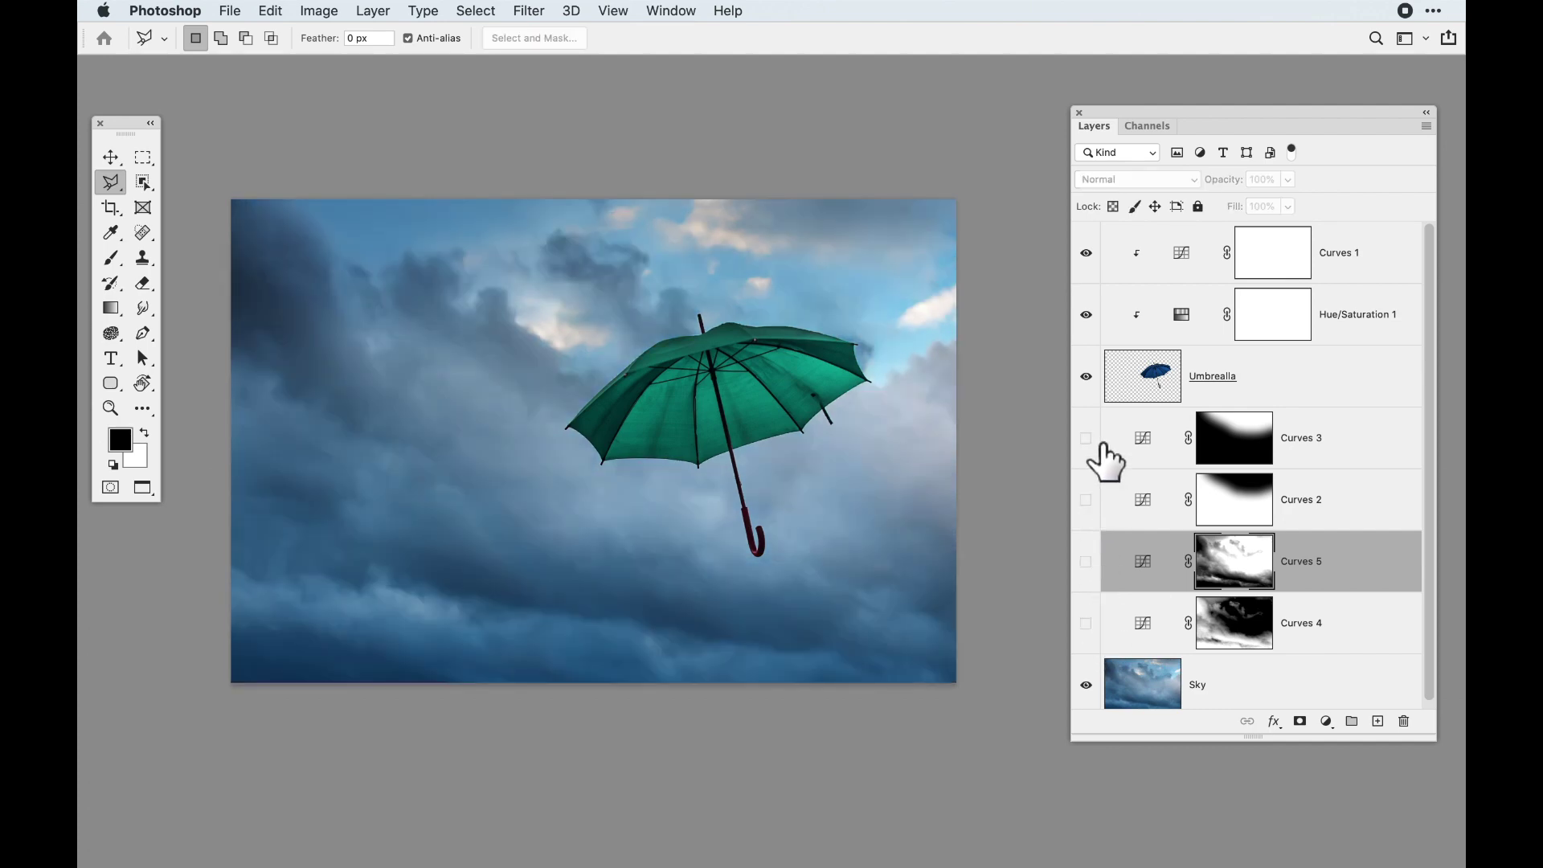
pyautogui.click(1103, 446)
pyautogui.click(1100, 500)
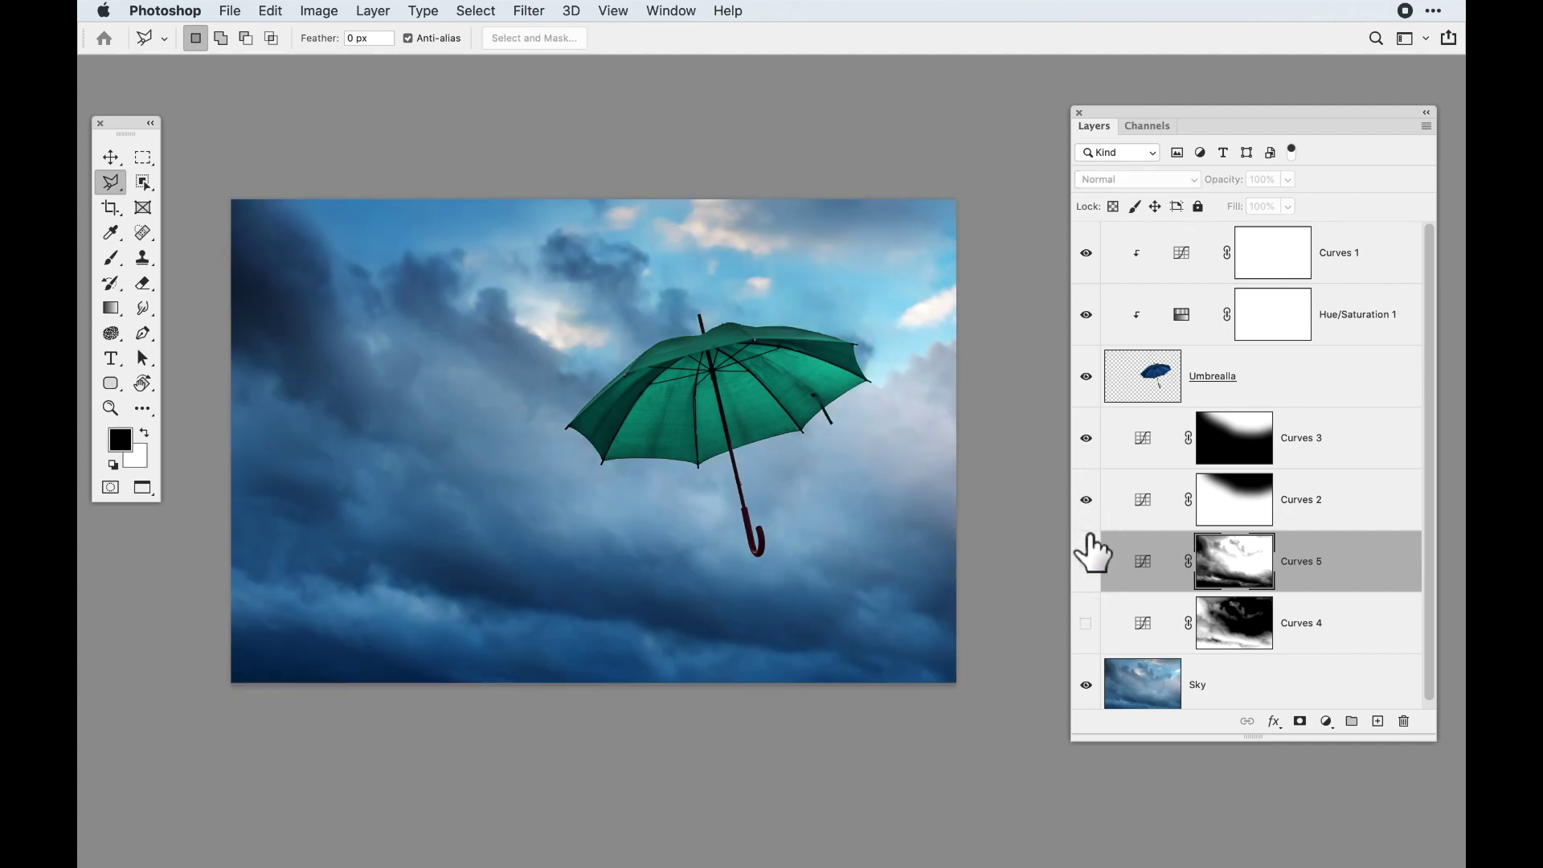
pyautogui.click(1091, 562)
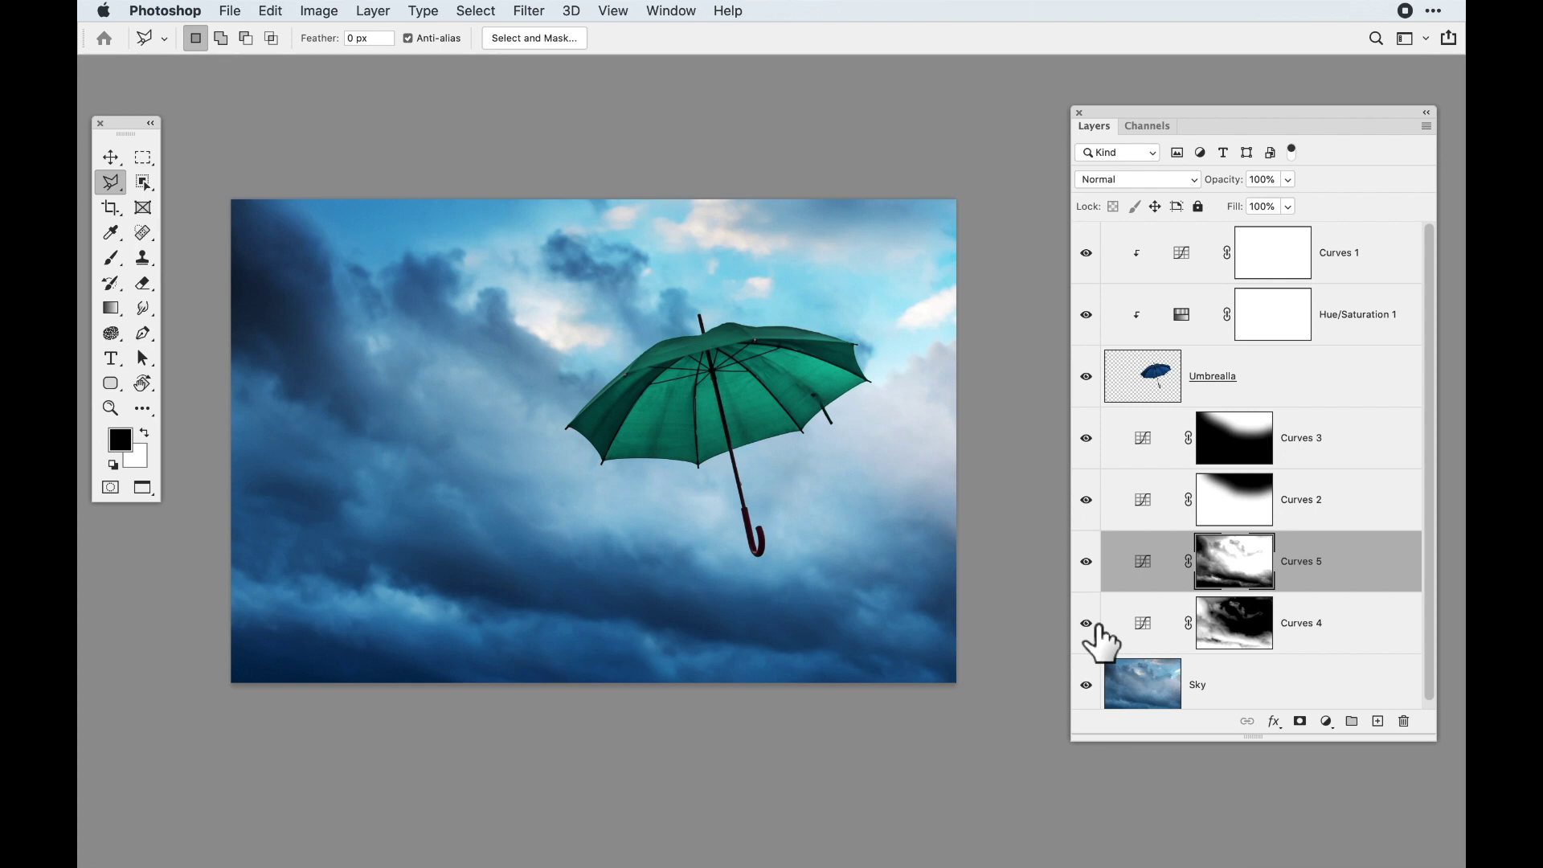
pyautogui.click(1089, 624)
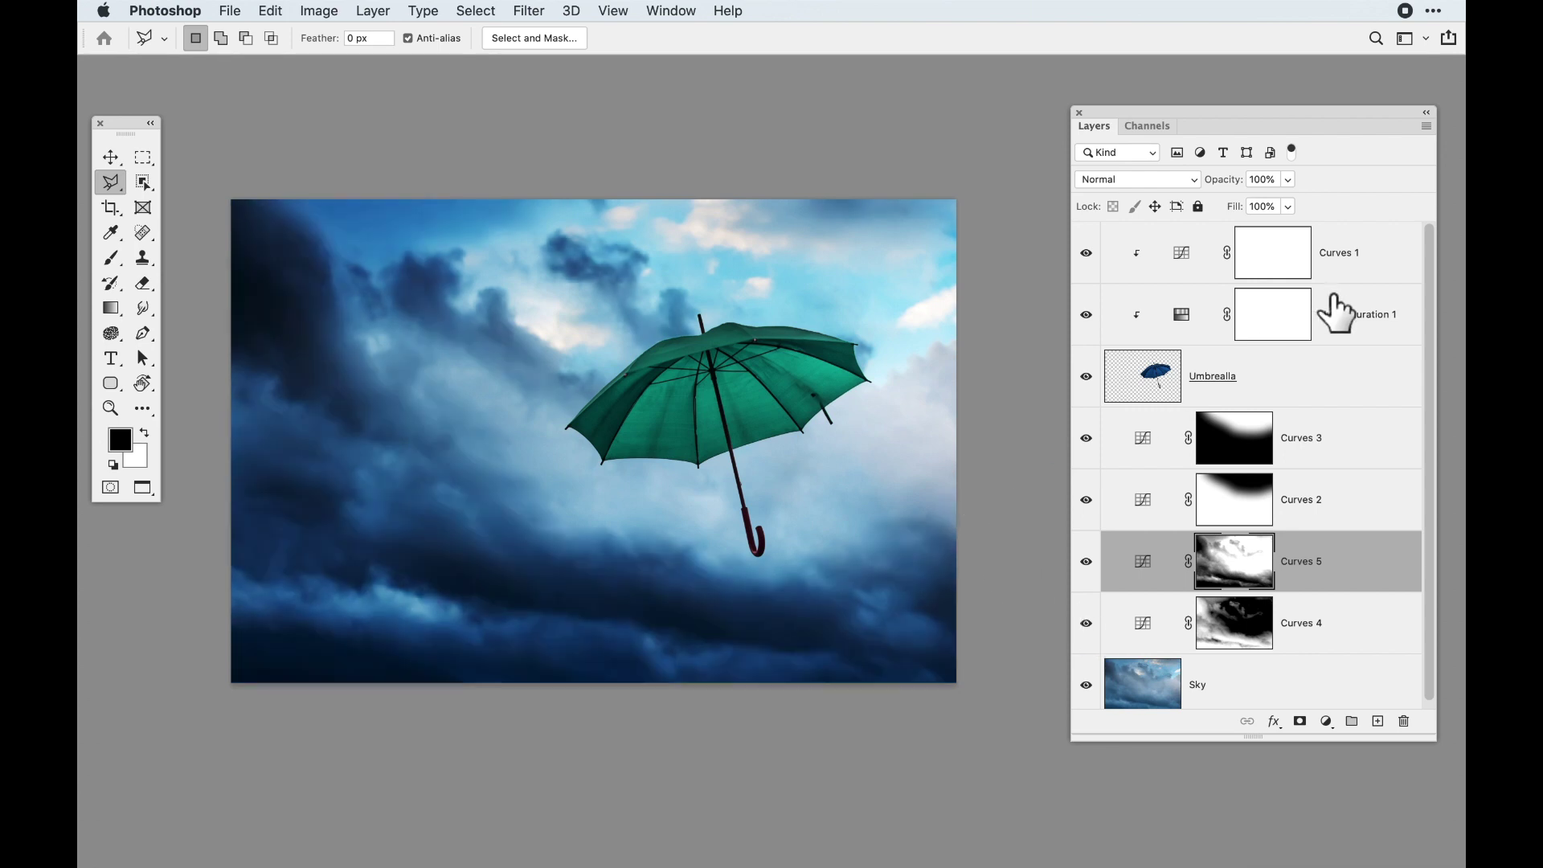
# Lengthen the layer list so the complete stack from Curves 1 down to Sky fits, and reposition the image
pyautogui.scroll(3, 1270, 776)
pyautogui.moveTo(1270, 739); pyautogui.dragTo(1269, 844)
pyautogui.scroll(-3, 973, 507)
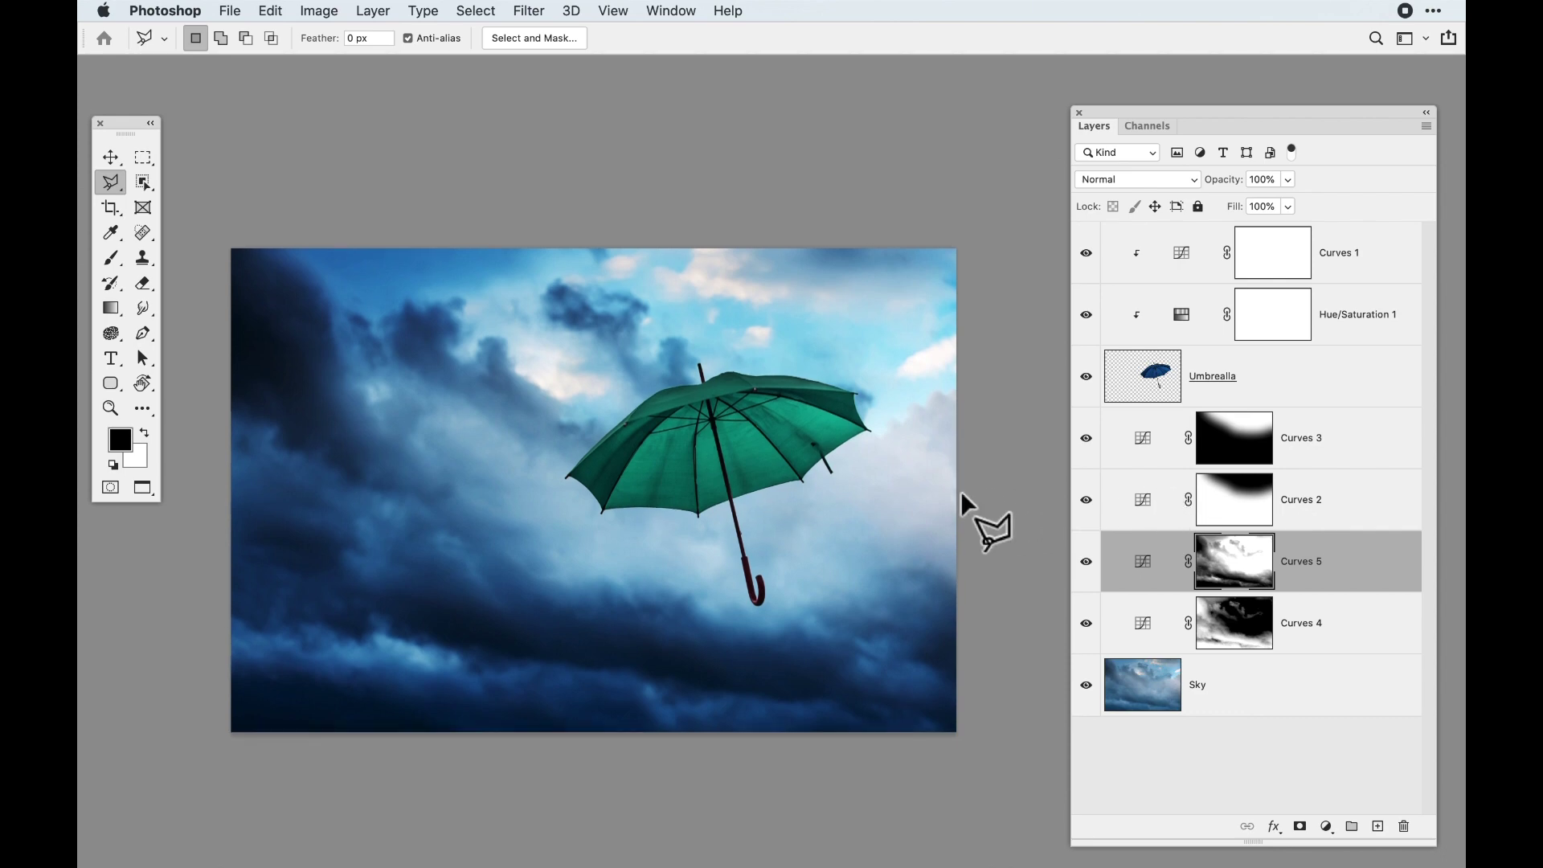
pyautogui.hscroll(-1, 961, 490)
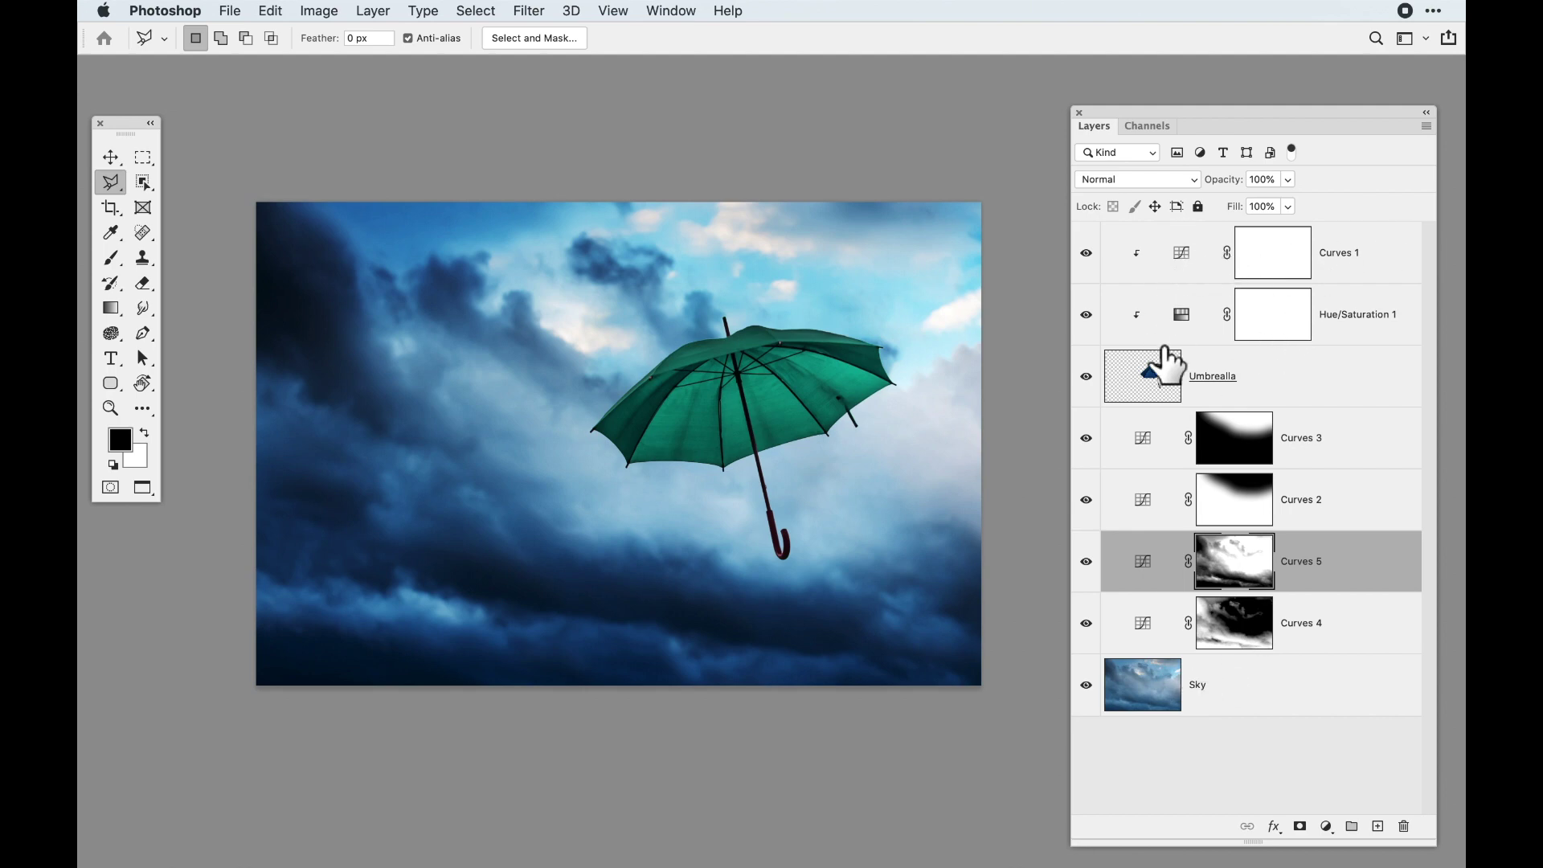
# Hide and show the umbrella layer to check its clipped adjustments, and deselect all layers
pyautogui.click(1086, 376)
pyautogui.click(1087, 376)
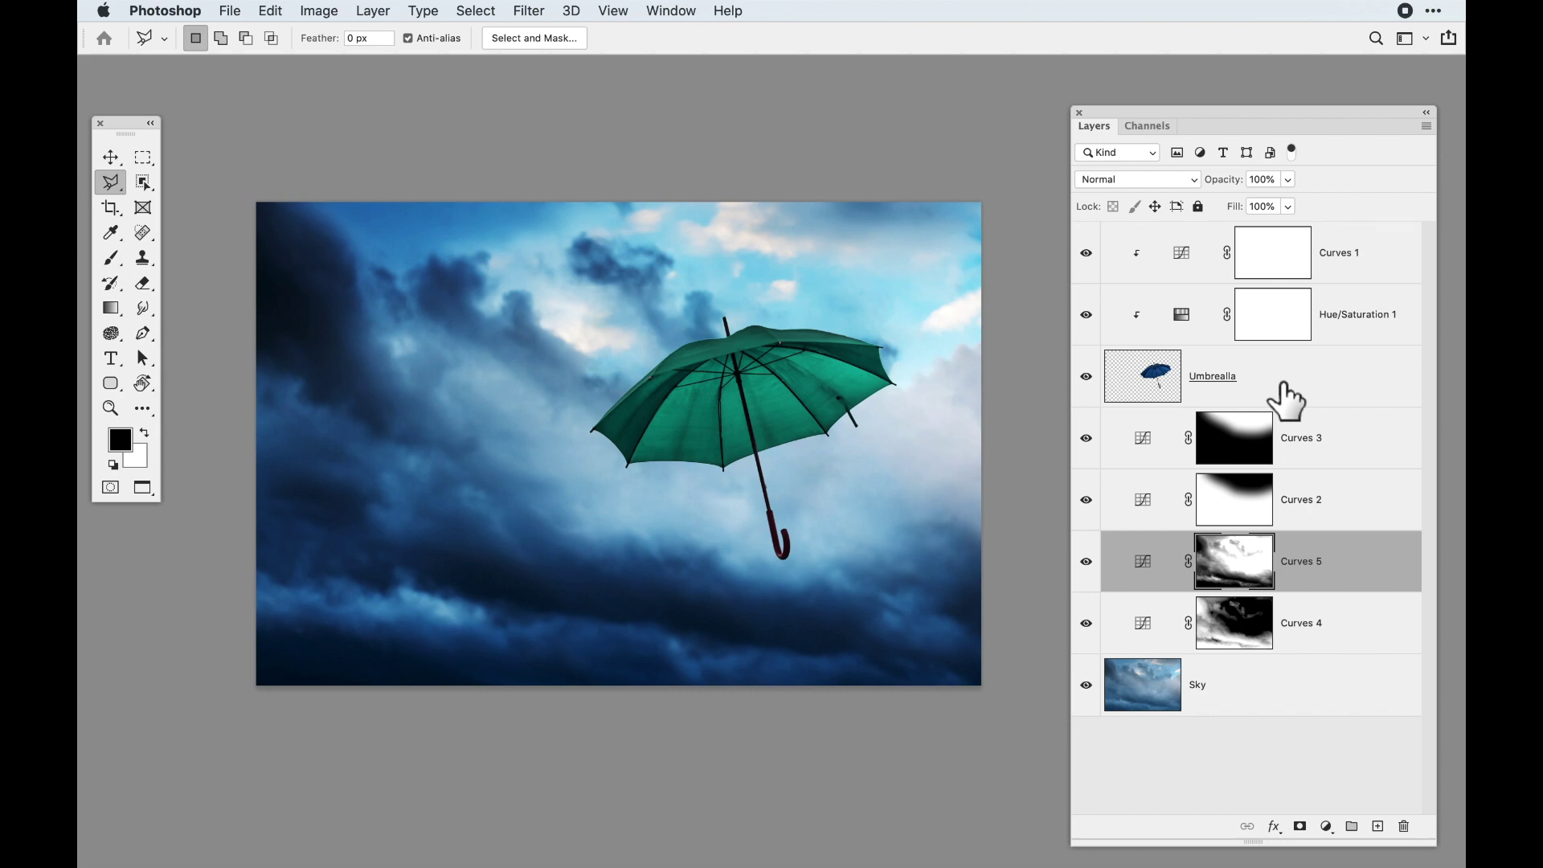
pyautogui.click(1257, 752)
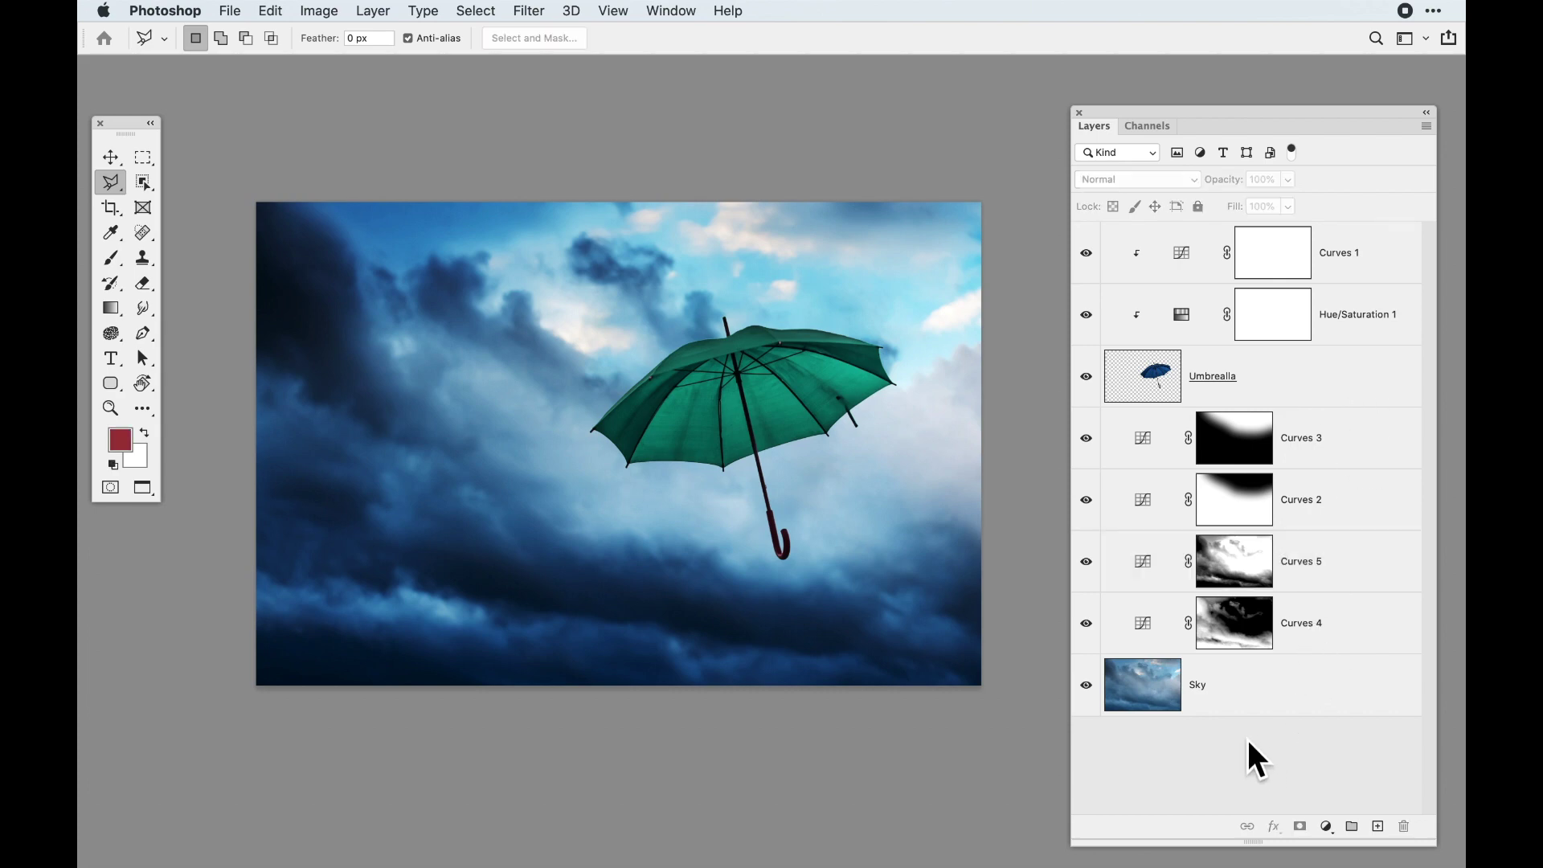